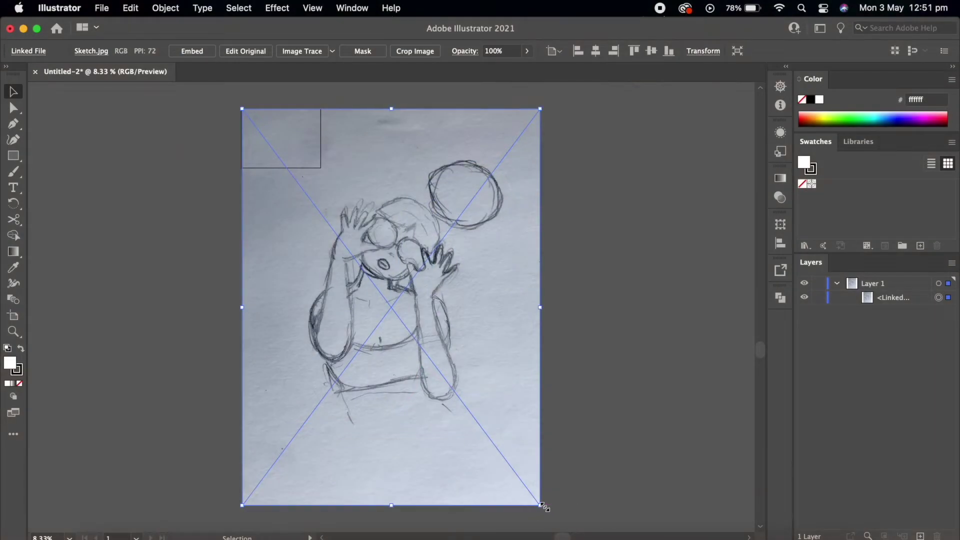
# - Shrink the pencil sketch to fit the artboard, centre it both ways, and lock it
pyautogui.moveTo(543, 505); pyautogui.dragTo(282, 161)
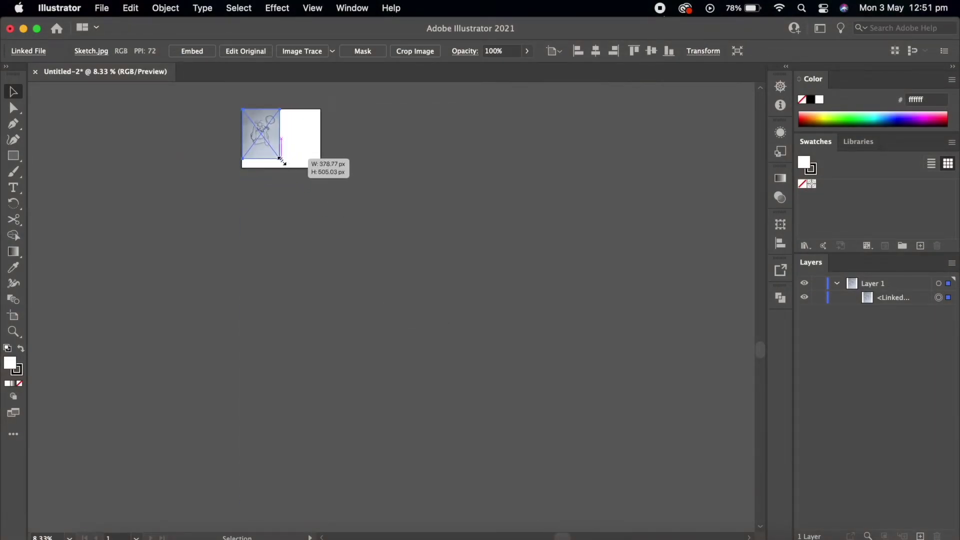
pyautogui.click(600, 51)
pyautogui.click(656, 51)
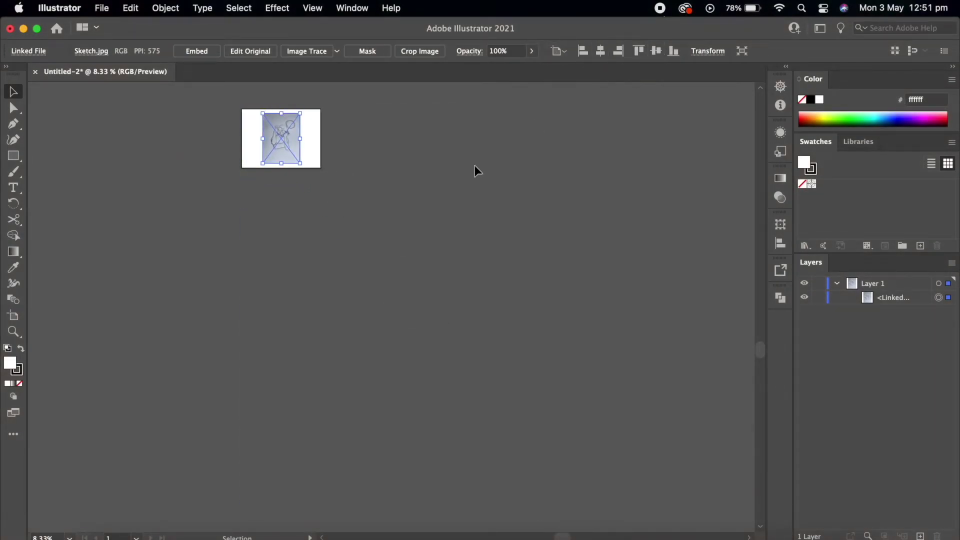
pyautogui.press('super+0')
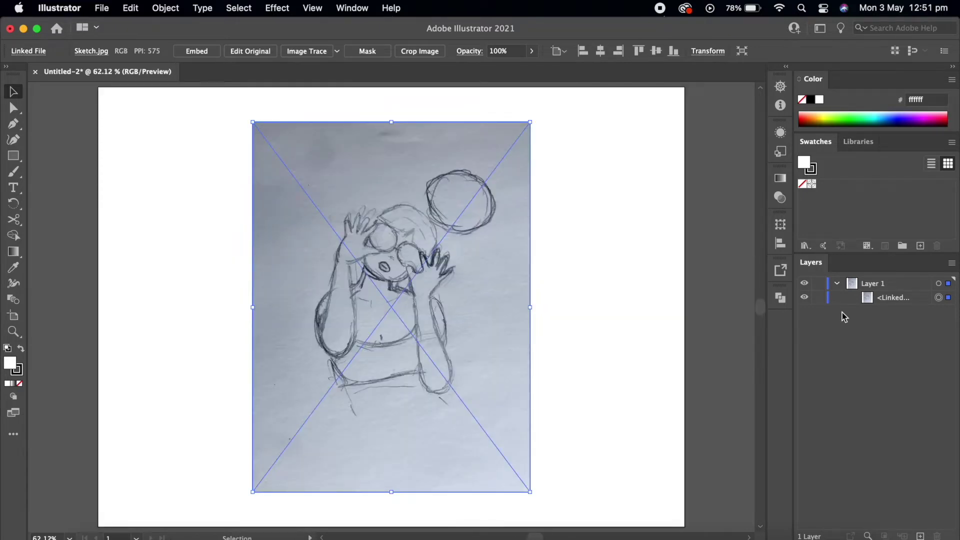
pyautogui.click(819, 298)
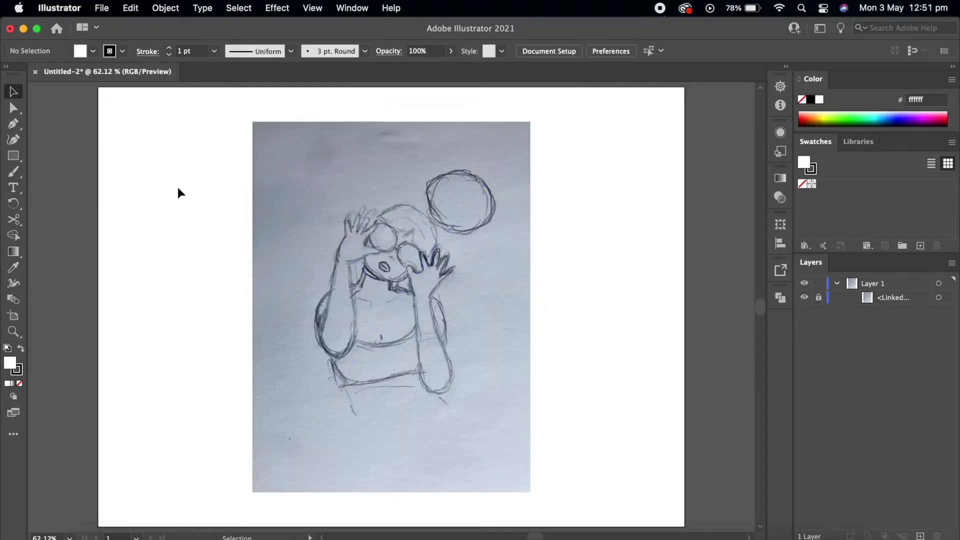
# - Draw a white circle with no stroke over the sketched bun
pyautogui.click(14, 156)
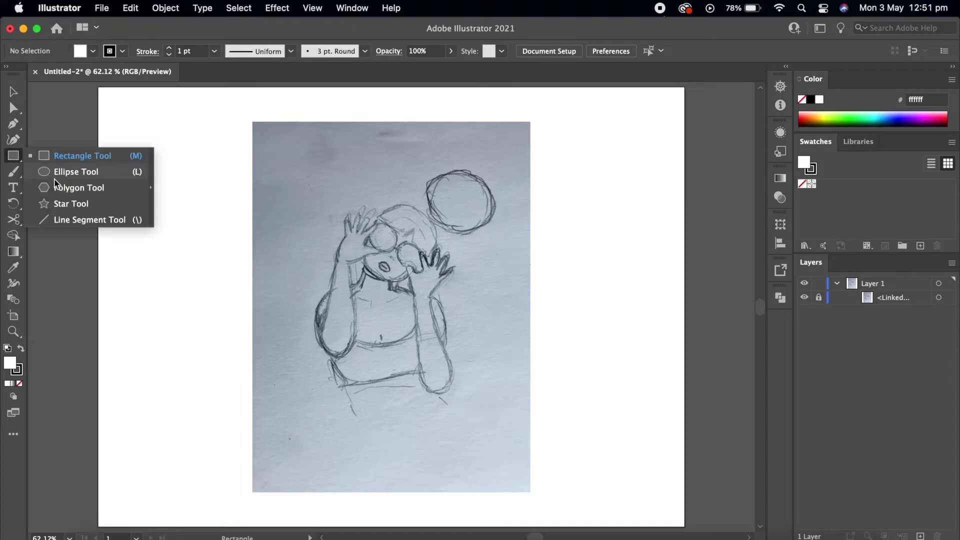
pyautogui.click(58, 178)
pyautogui.scroll(3, 558, 205)
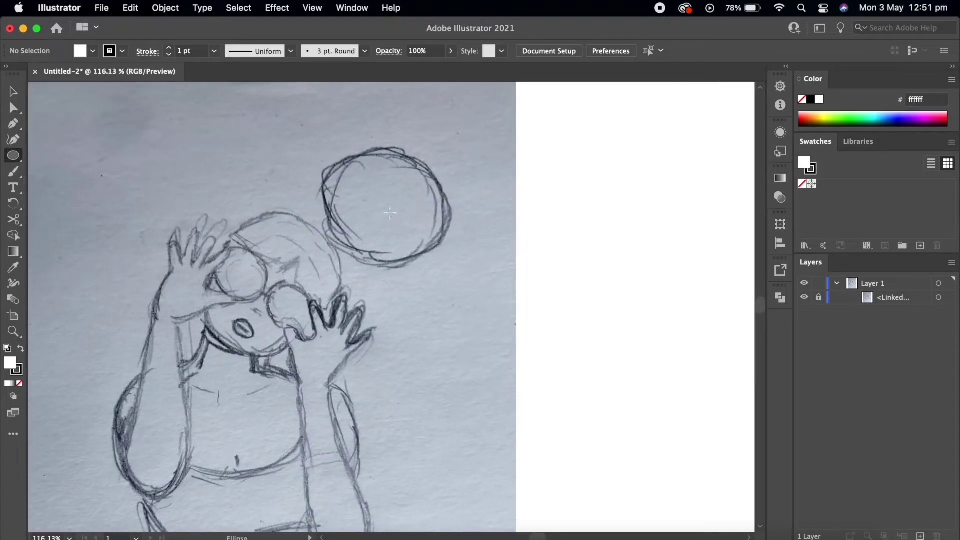
pyautogui.moveTo(384, 201); pyautogui.dragTo(448, 264)
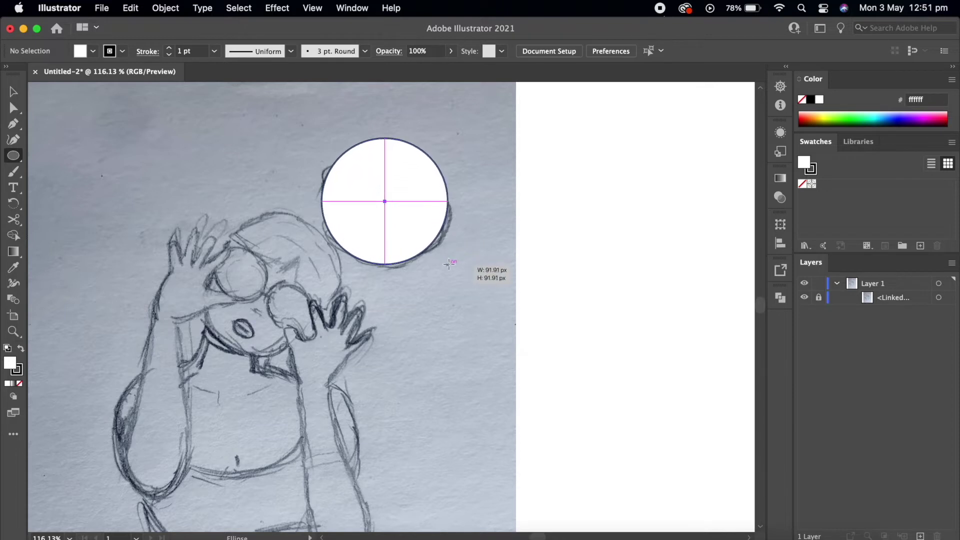
pyautogui.click(17, 372)
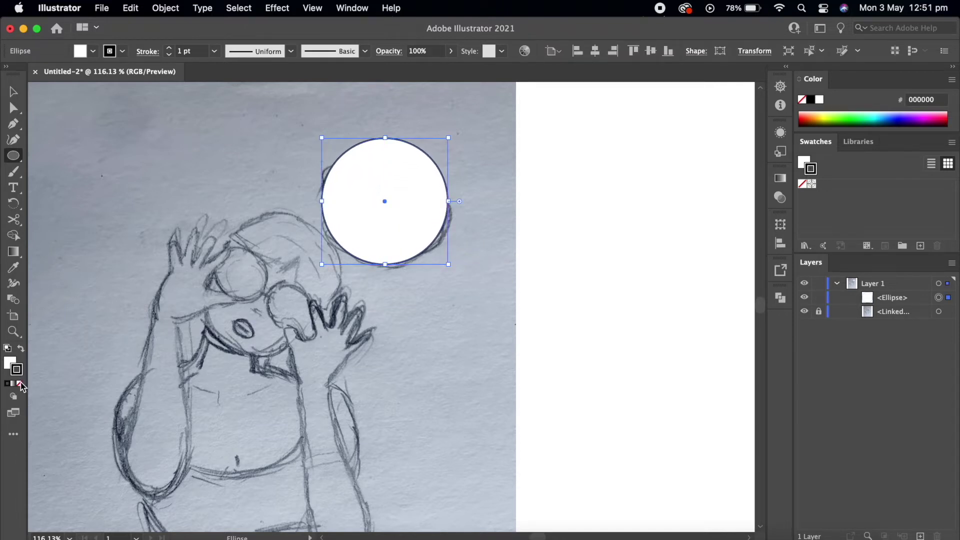
pyautogui.click(10, 363)
# - Duplicate the circle below over the head, enlarge it, and copy it
pyautogui.press('super+shift+a')
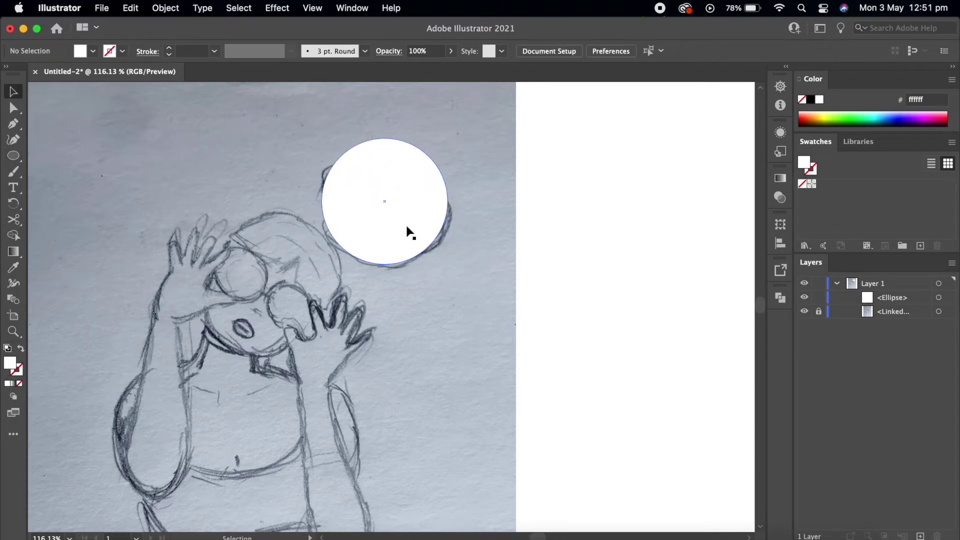
pyautogui.moveTo(406, 238); pyautogui.dragTo(412, 374)
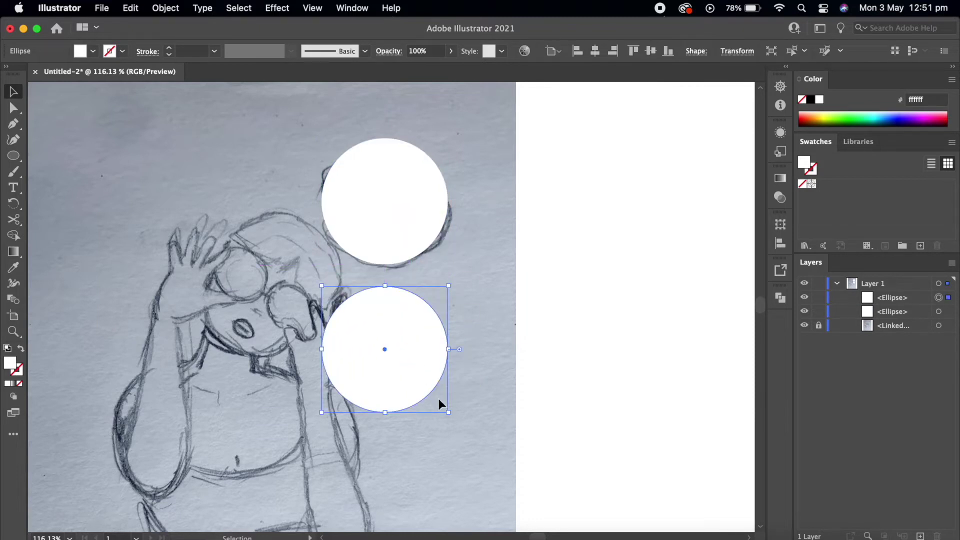
pyautogui.moveTo(449, 412); pyautogui.dragTo(459, 423)
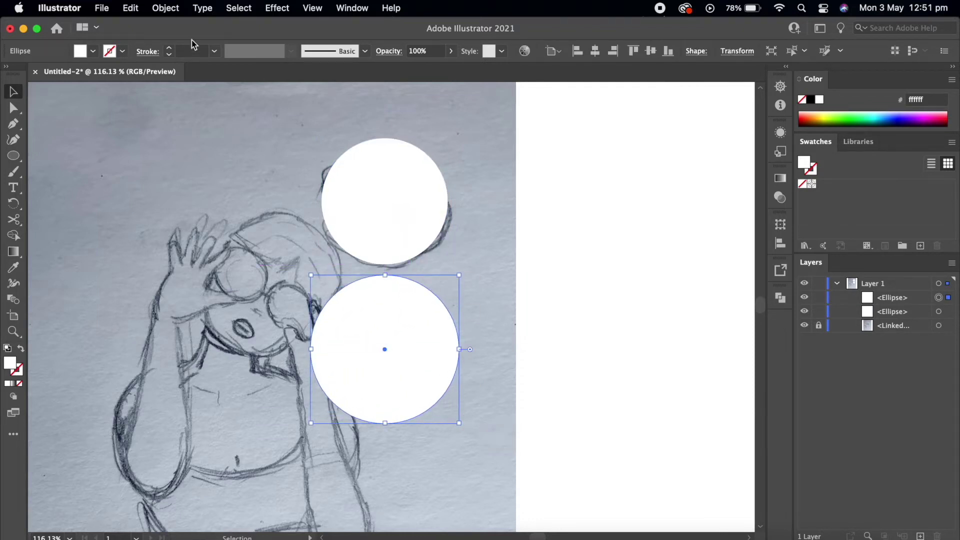
pyautogui.click(131, 8)
pyautogui.click(148, 79)
# - Draw a horizontal line across the lower circle and select it with the circle
pyautogui.moveTo(13, 156); pyautogui.dragTo(75, 218)
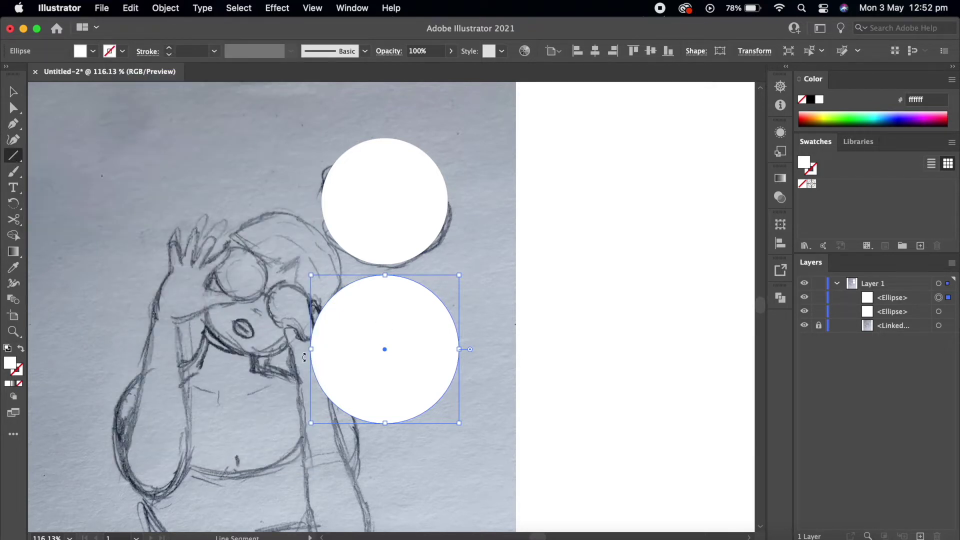
pyautogui.moveTo(293, 349); pyautogui.dragTo(517, 372)
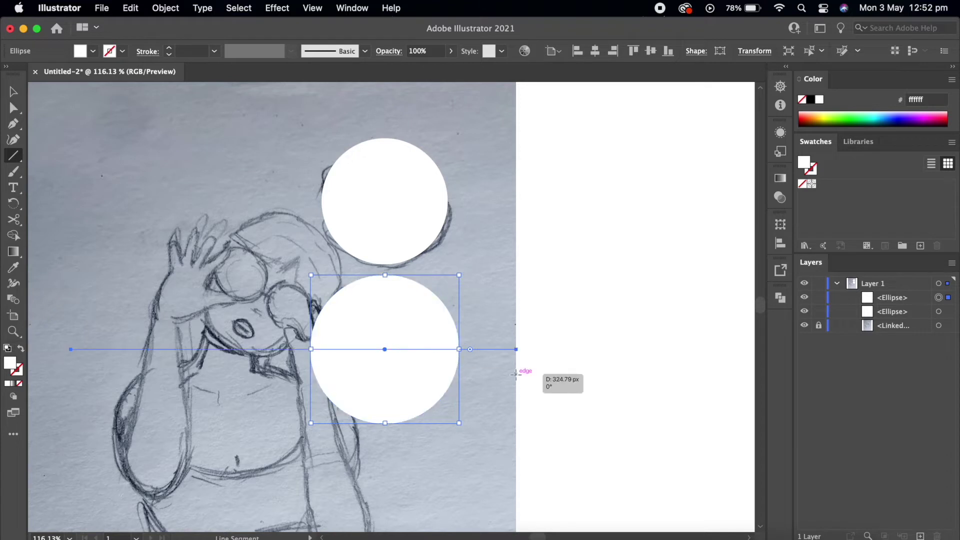
pyautogui.press('v')
pyautogui.keyDown('shift'); pyautogui.click(425, 322); pyautogui.keyUp('shift')
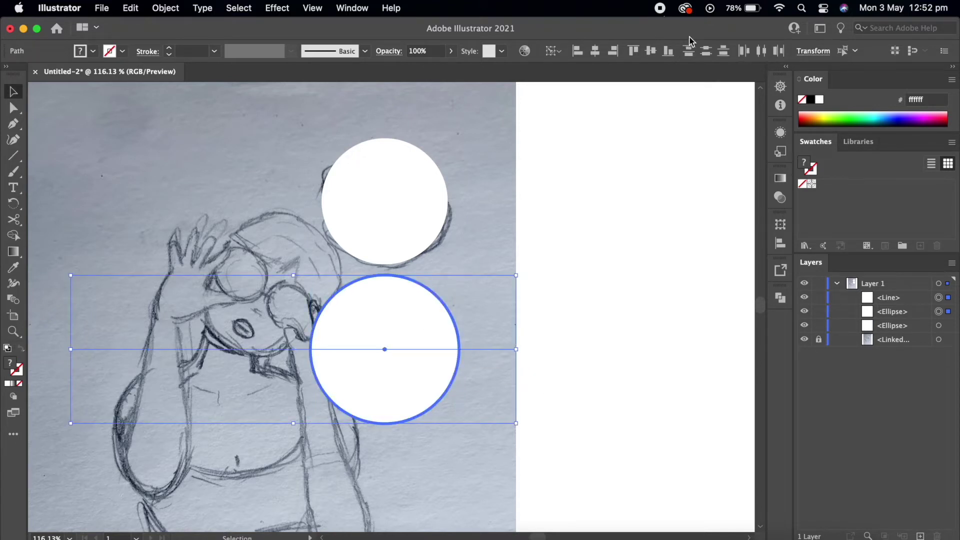
pyautogui.click(472, 326)
pyautogui.click(472, 350)
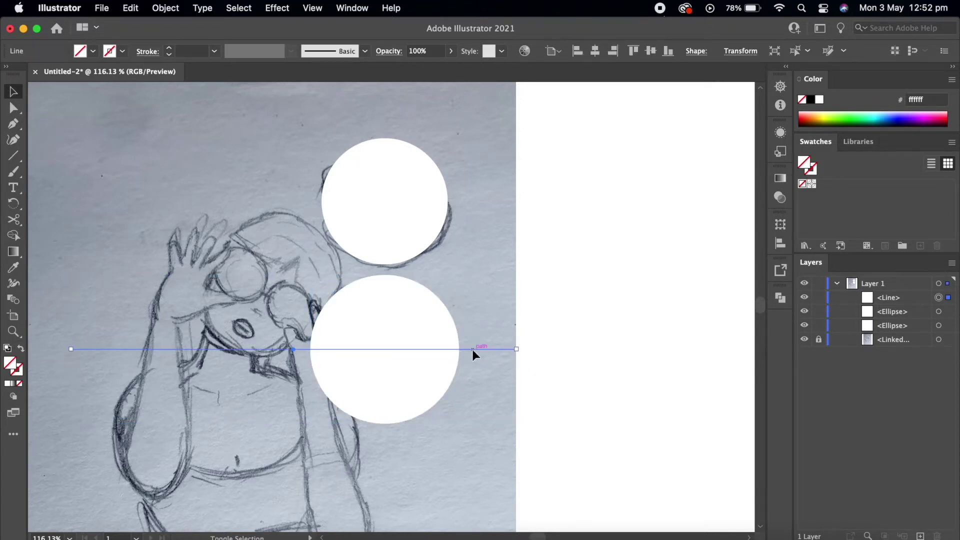
pyautogui.keyDown('shift'); pyautogui.click(433, 365); pyautogui.keyUp('shift')
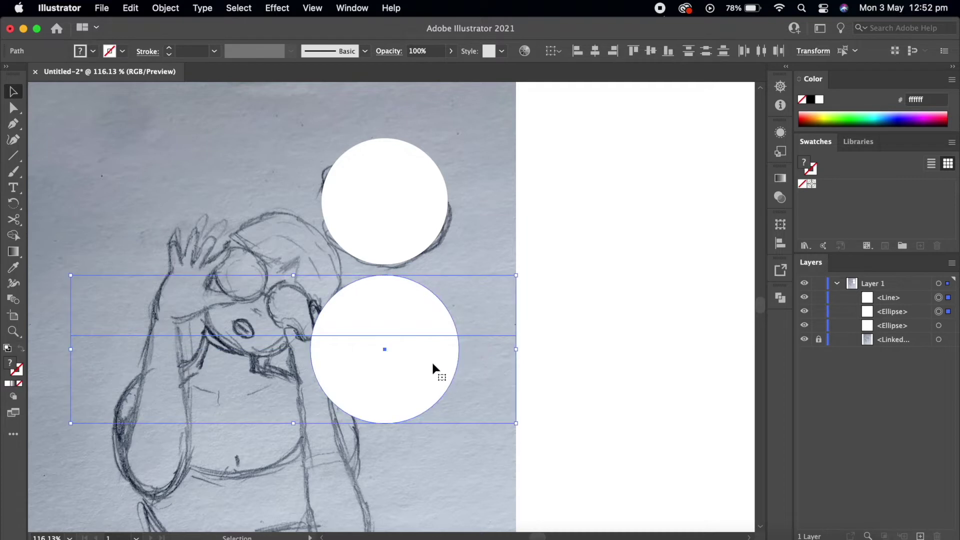
# - Divide the lower circle along the line with Pathfinder and ungroup the halves
pyautogui.click(781, 298)
pyautogui.click(620, 361)
pyautogui.click(525, 362)
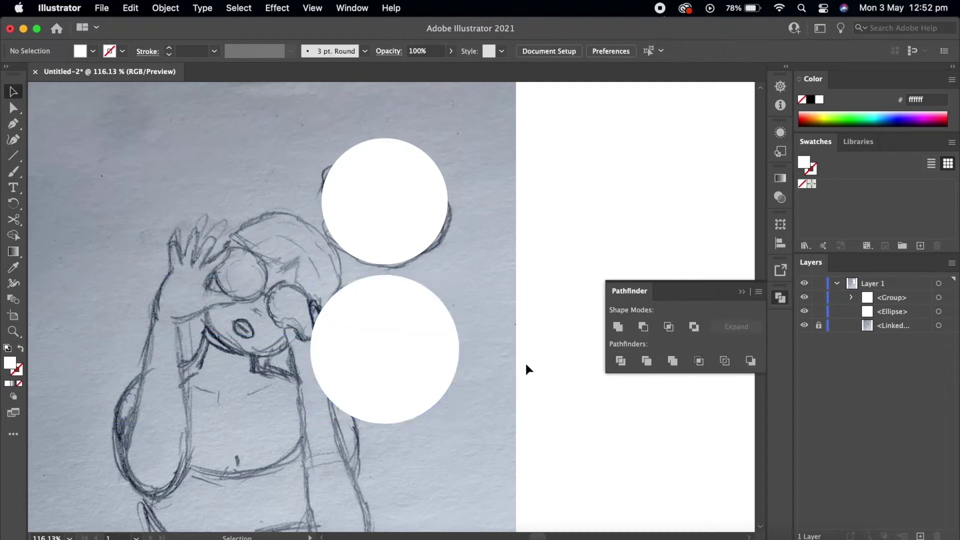
pyautogui.click(407, 302)
pyautogui.rightClick(408, 303)
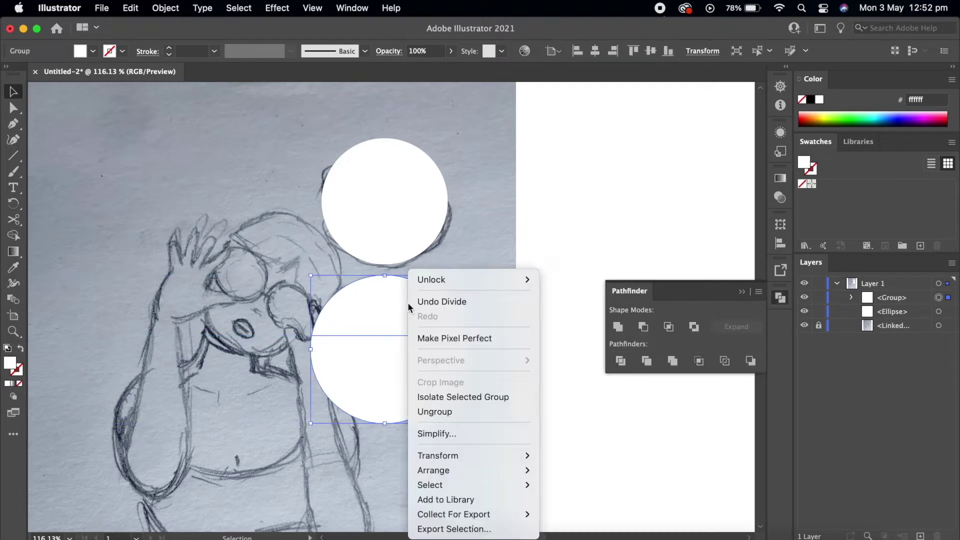
pyautogui.click(451, 415)
# - Delete the bottom half, paste the full circle back, and select the cap and bun
pyautogui.click(502, 366)
pyautogui.click(406, 365)
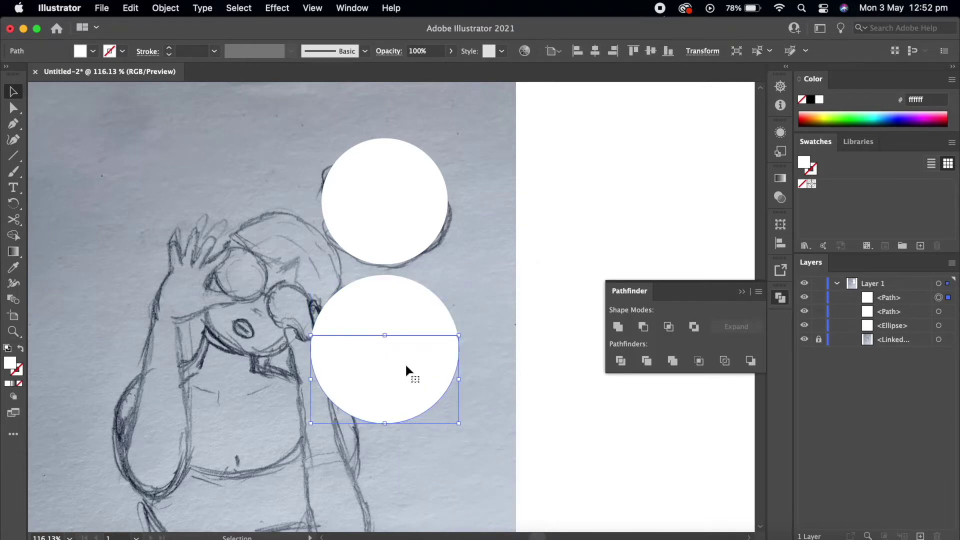
pyautogui.press('Delete')
pyautogui.click(131, 8)
pyautogui.click(138, 28)
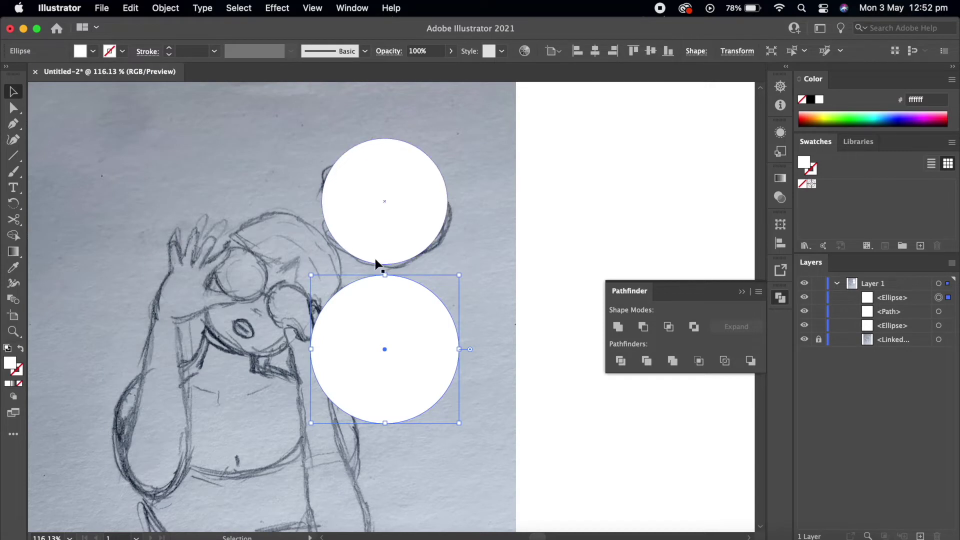
pyautogui.click(398, 310)
pyautogui.keyDown('shift'); pyautogui.click(395, 236); pyautogui.keyUp('shift')
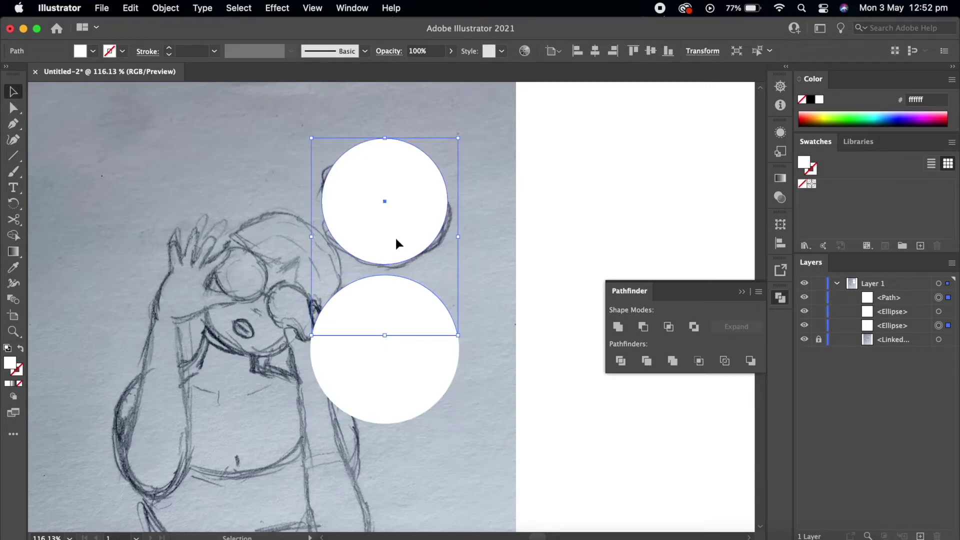
# - Fill the bun and hair cap with 222429 and the full face circle with af4e32
pyautogui.doubleClick(11, 364)
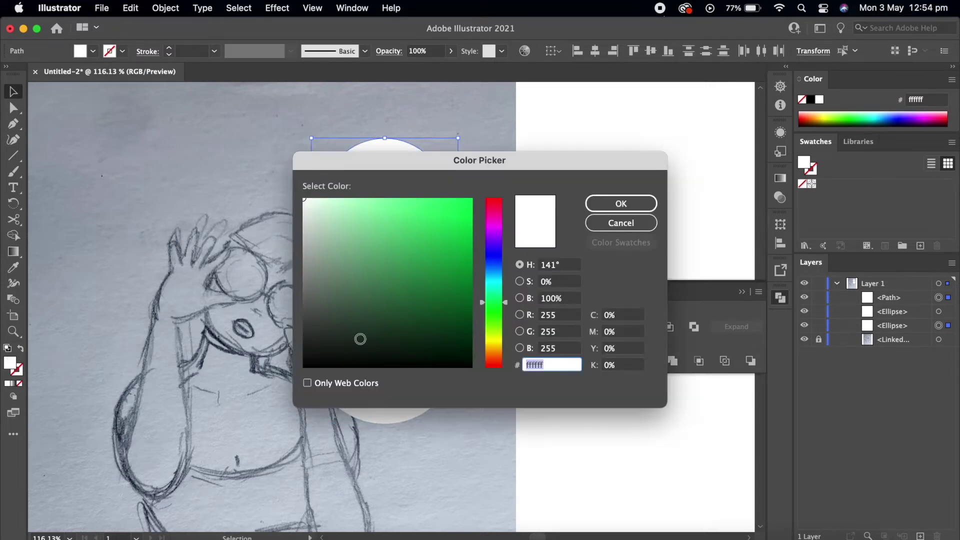
pyautogui.write('222429')
pyautogui.press('Return')
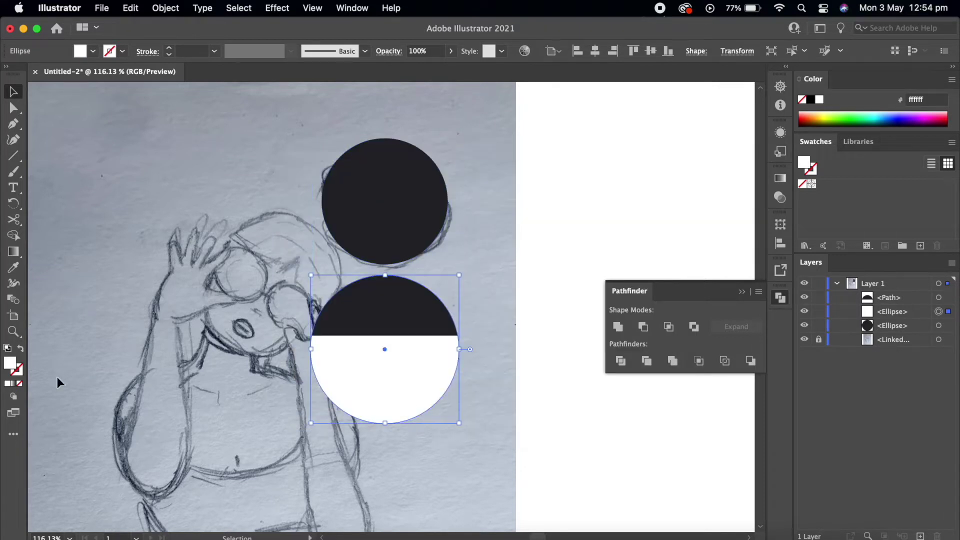
pyautogui.doubleClick(8, 364)
pyautogui.write('af4e32')
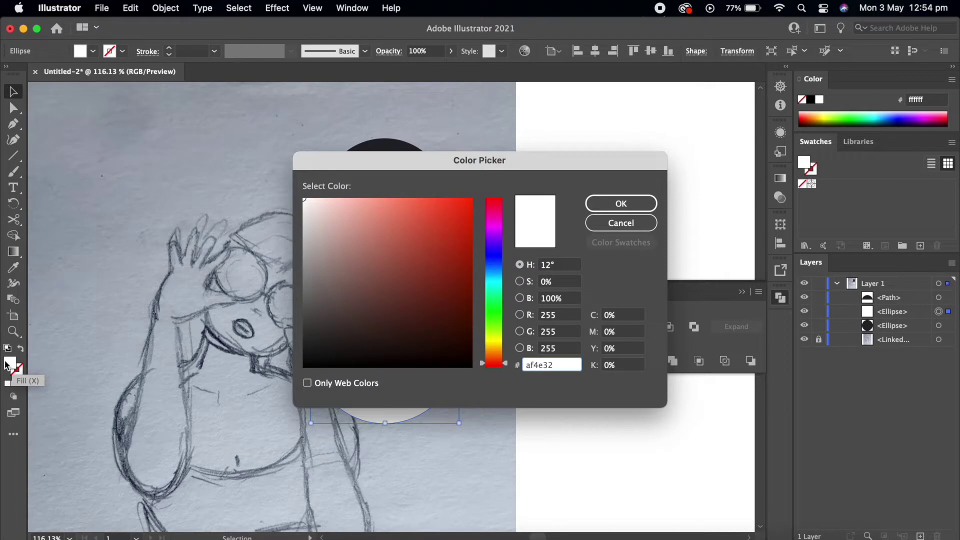
pyautogui.press('Return')
# - Draw a small circle for the left lens and duplicate it to the right
pyautogui.press('l')
pyautogui.moveTo(345, 359); pyautogui.dragTo(382, 392)
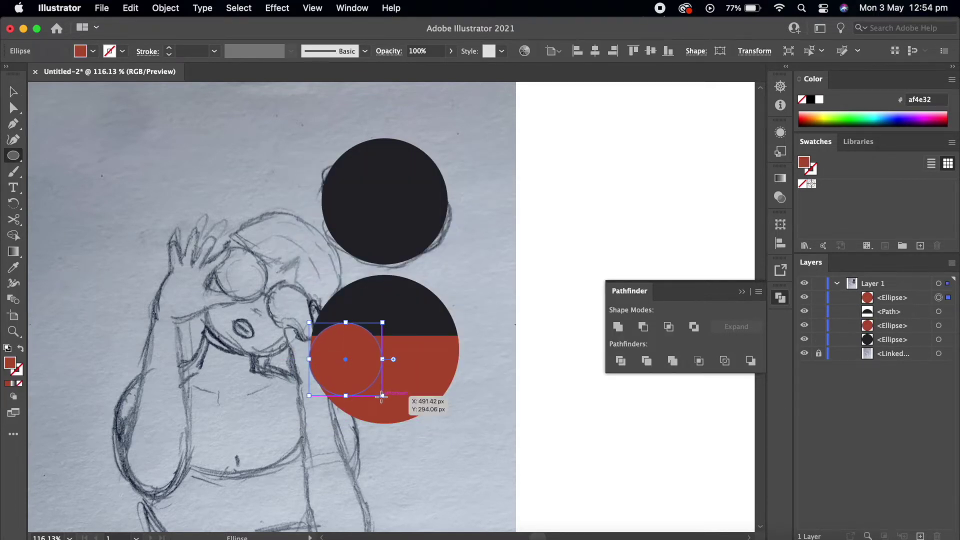
pyautogui.press('Up')
pyautogui.press('Up')
pyautogui.press('Up')
pyautogui.press('Left')
pyautogui.press('Left')
pyautogui.press('Left')
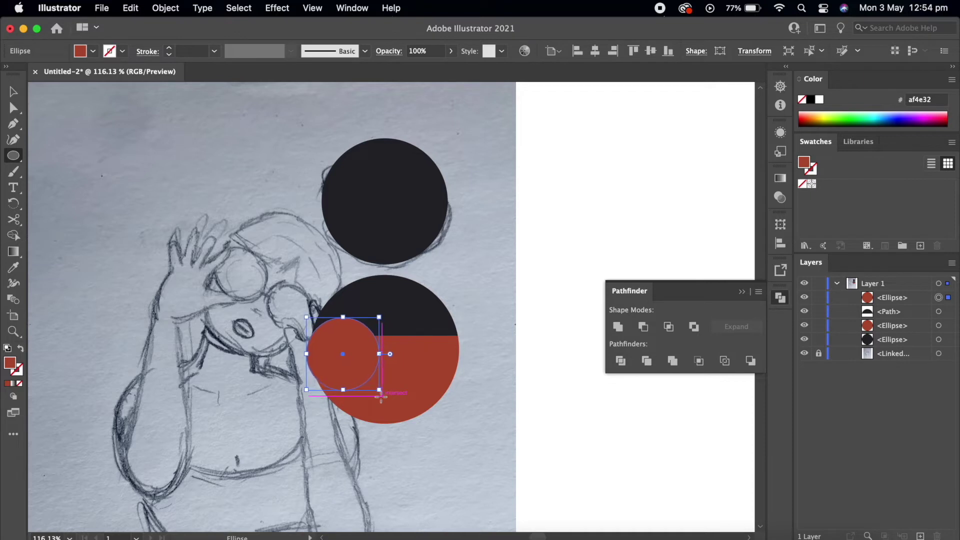
pyautogui.press('v')
pyautogui.keyDown('alt'); pyautogui.moveTo(358, 364); pyautogui.dragTo(443, 364); pyautogui.keyUp('alt')
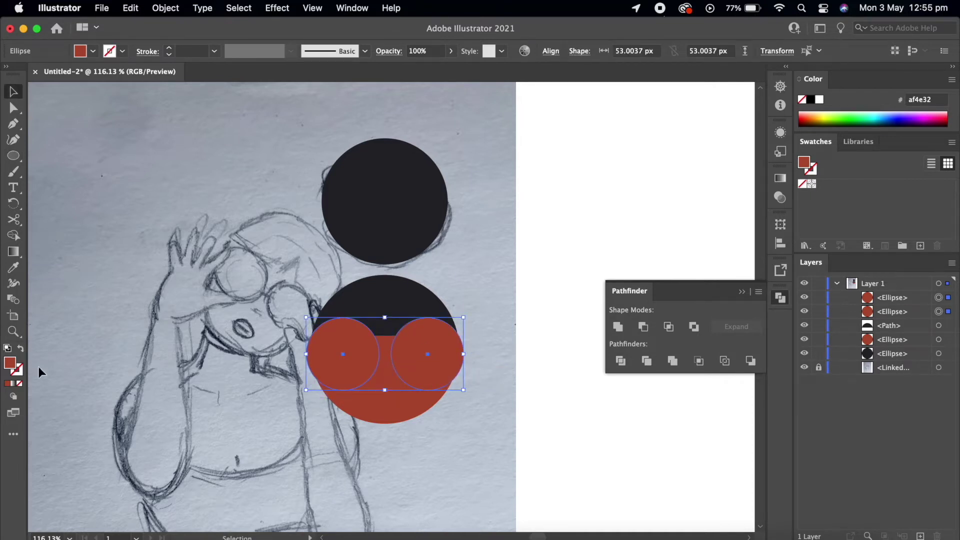
# - Fill both lenses orange (eb7720) and enlarge them slightly
pyautogui.doubleClick(11, 365)
pyautogui.write('eb7720')
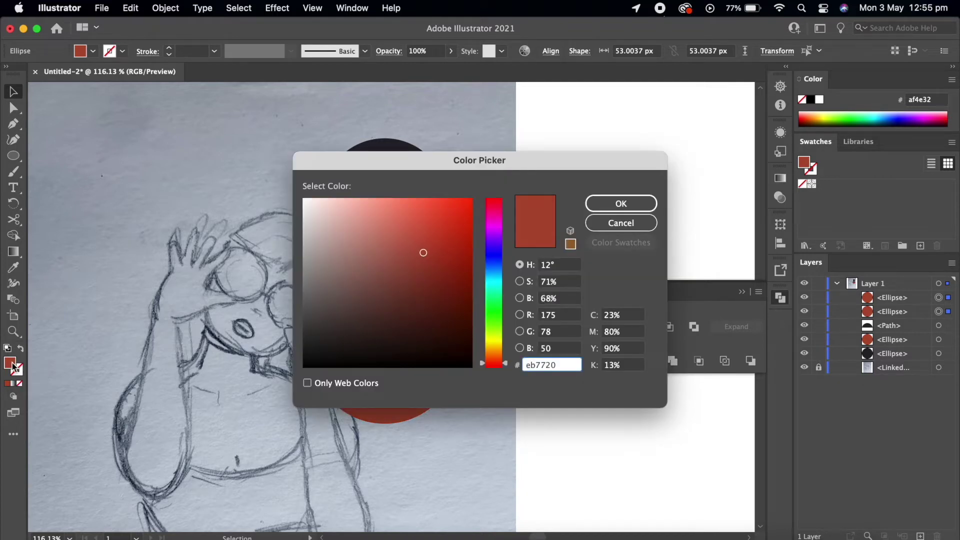
pyautogui.press('Return')
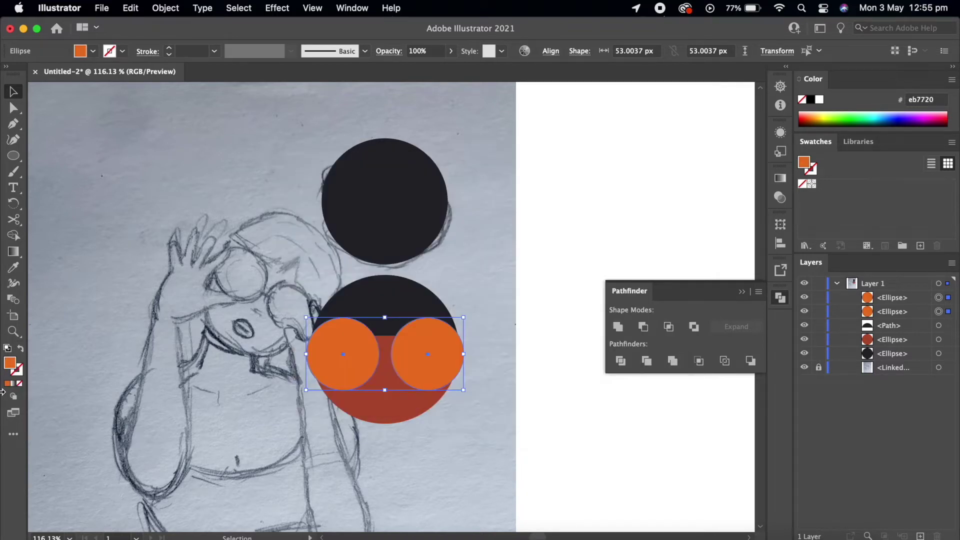
pyautogui.moveTo(464, 391); pyautogui.dragTo(467, 394)
# - Nudge the two lenses closer together and group them
pyautogui.click(467, 393)
pyautogui.click(437, 359)
pyautogui.press('Left')
pyautogui.press('Left')
pyautogui.press('Left')
pyautogui.press('Left')
pyautogui.press('Left')
pyautogui.click(368, 356)
pyautogui.press('Right')
pyautogui.press('Right')
pyautogui.press('Right')
pyautogui.keyDown('shift'); pyautogui.click(412, 355); pyautogui.keyUp('shift')
pyautogui.press('super+g')
# - Centre the lens group horizontally on the red face, then ungroup it
pyautogui.keyDown('shift'); pyautogui.click(408, 404); pyautogui.keyUp('shift')
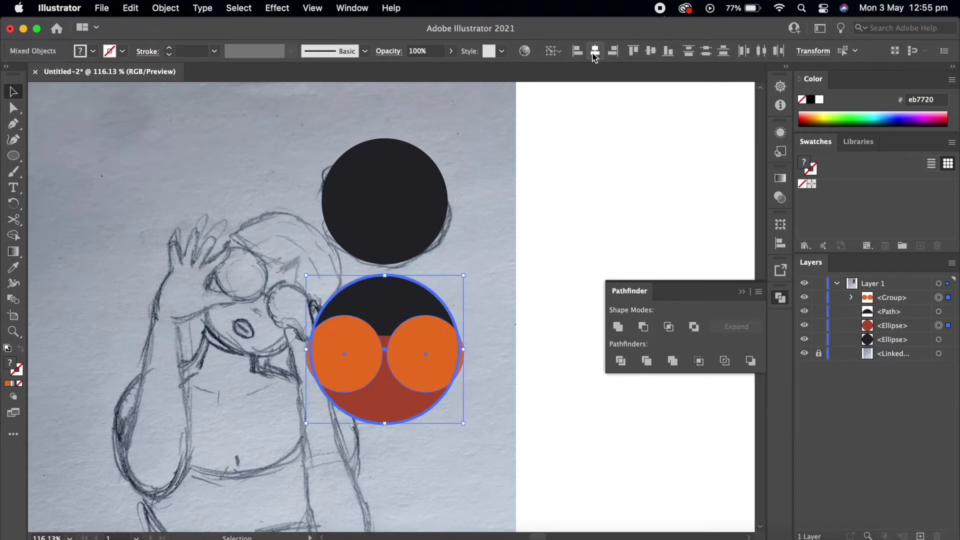
pyautogui.click(526, 246)
pyautogui.click(449, 341)
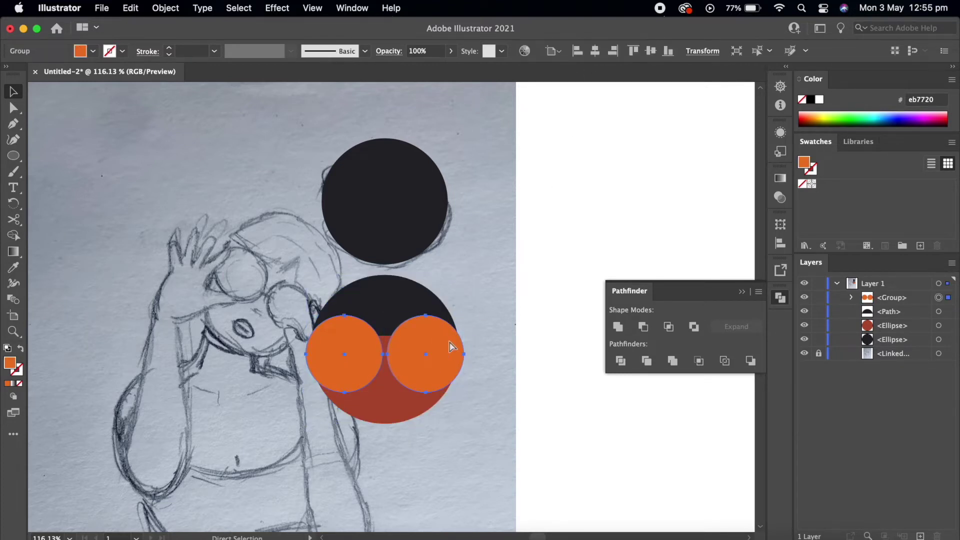
pyautogui.press('shift+super+g')
pyautogui.press('shift+super+a')
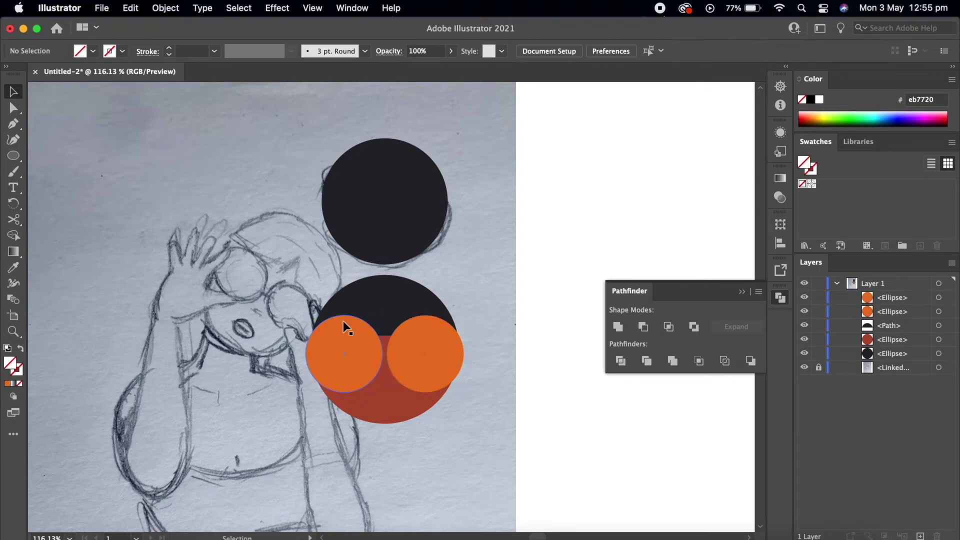
# - Draw a short bridge line between the lenses with a 10 pt orange stroke
pyautogui.press('\\')
pyautogui.moveTo(374, 354); pyautogui.dragTo(394, 354)
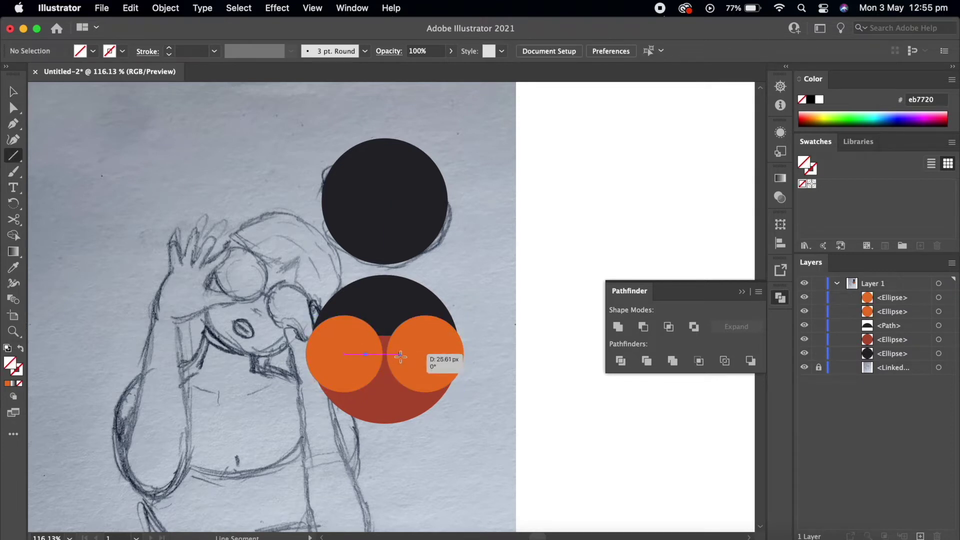
pyautogui.click(190, 52)
pyautogui.write('10')
pyautogui.press('Return')
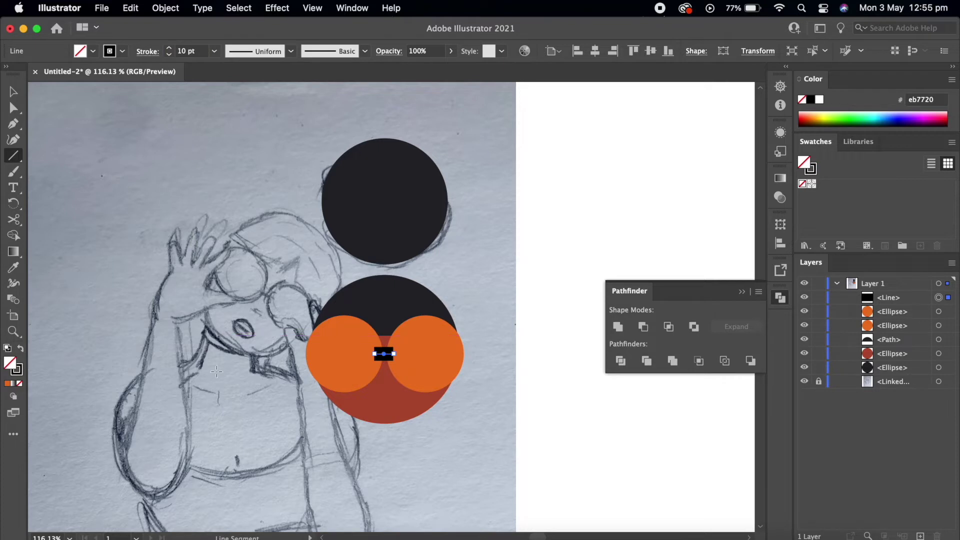
pyautogui.press('i')
pyautogui.doubleClick(17, 370)
pyautogui.write('eb7720')
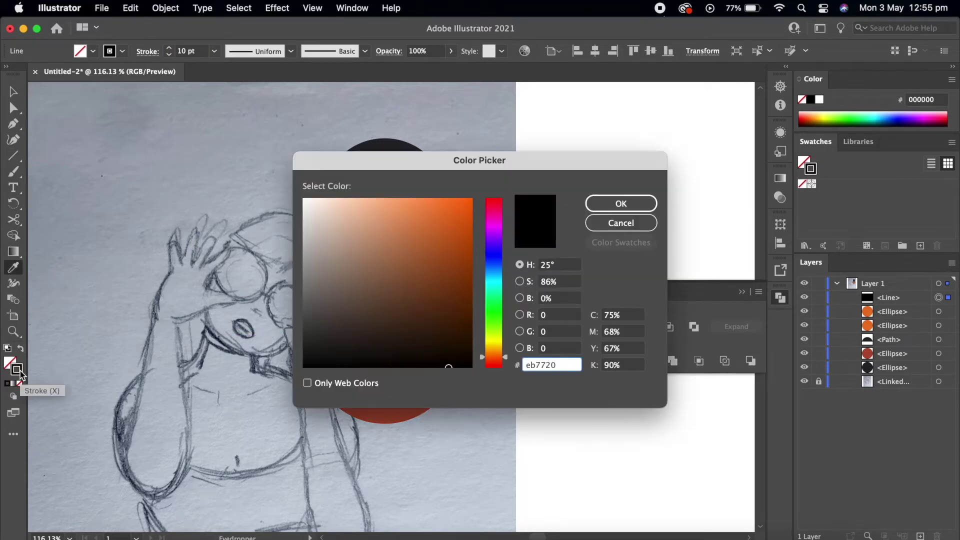
pyautogui.press('Return')
# - Swap fill and stroke so orange is the fill, and check both lenses
pyautogui.press('v')
pyautogui.click(479, 436)
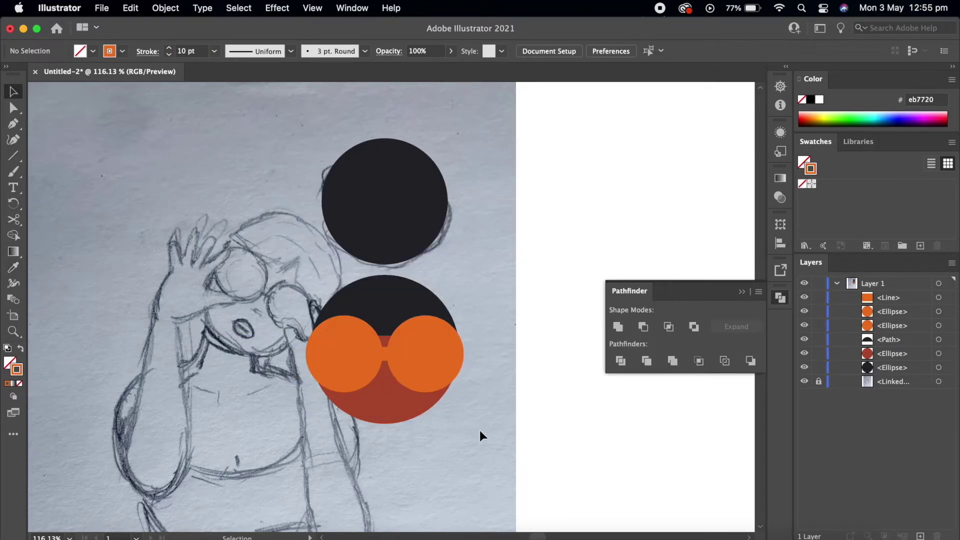
pyautogui.scroll(1, 479, 430)
pyautogui.scroll(1, 479, 431)
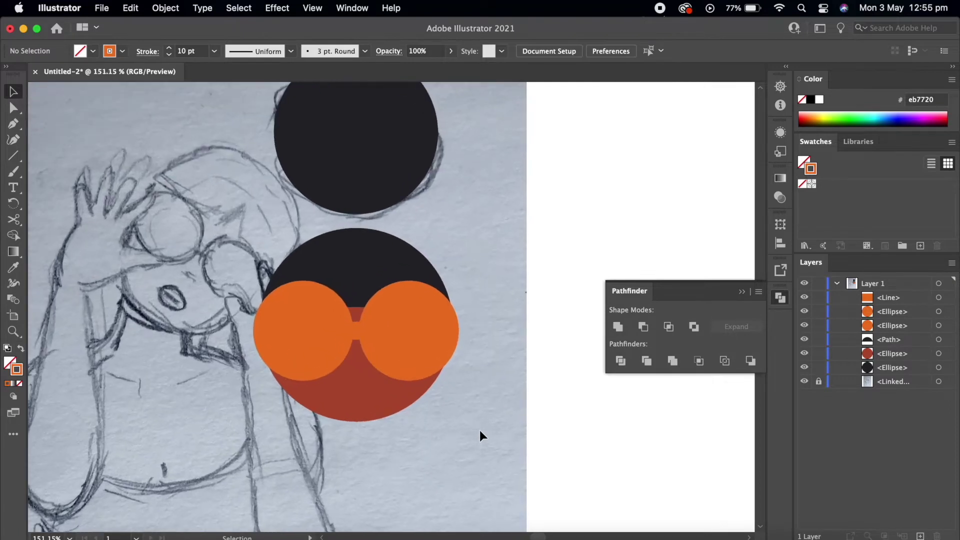
pyautogui.hotkey('shift', 'x')
pyautogui.click(448, 357)
pyautogui.click(322, 346)
pyautogui.click(524, 437)
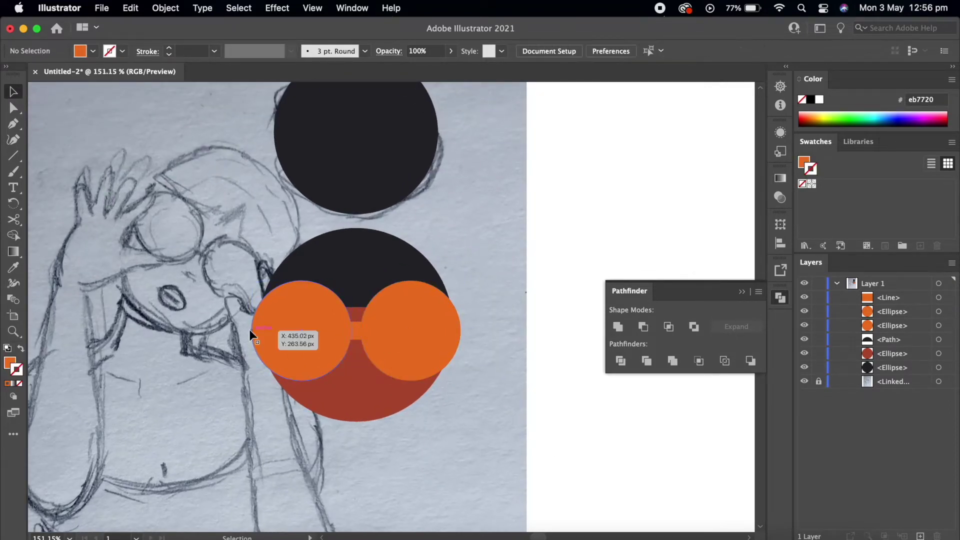
# - Create a small narrow triangle and move it between the orange lenses
pyautogui.moveTo(13, 156); pyautogui.dragTo(70, 184)
pyautogui.click(474, 222)
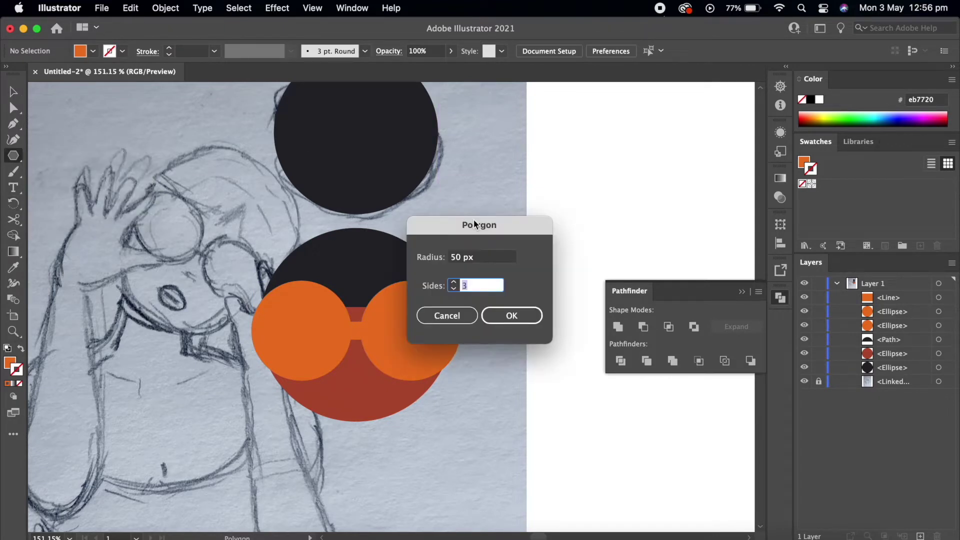
pyautogui.click(512, 316)
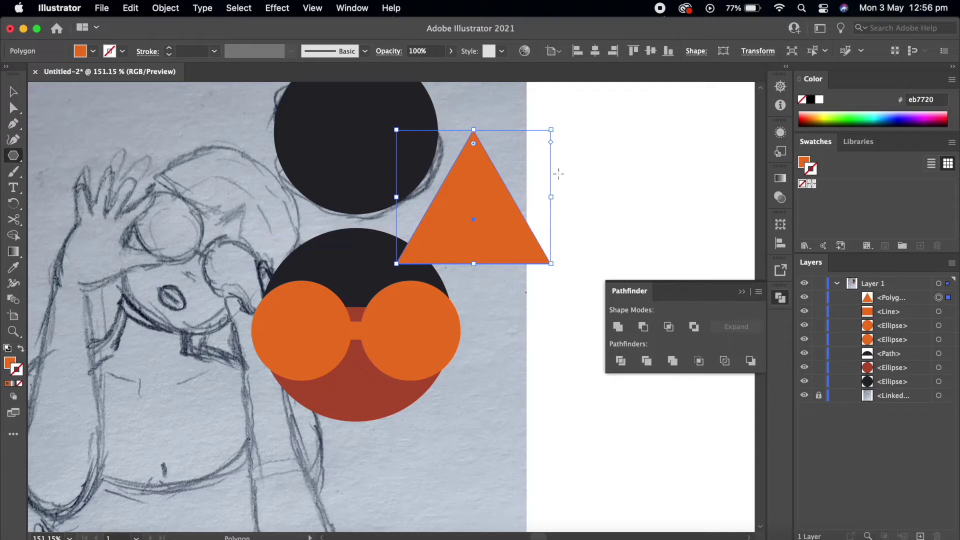
pyautogui.moveTo(551, 130); pyautogui.dragTo(527, 171)
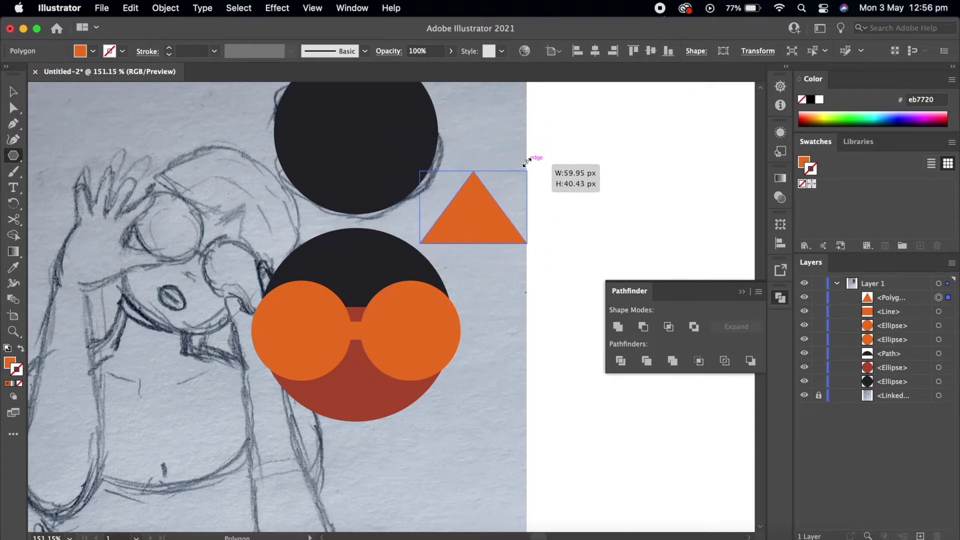
pyautogui.moveTo(529, 207); pyautogui.dragTo(503, 207)
pyautogui.press('c')
pyautogui.press('v')
pyautogui.moveTo(472, 229); pyautogui.dragTo(365, 328)
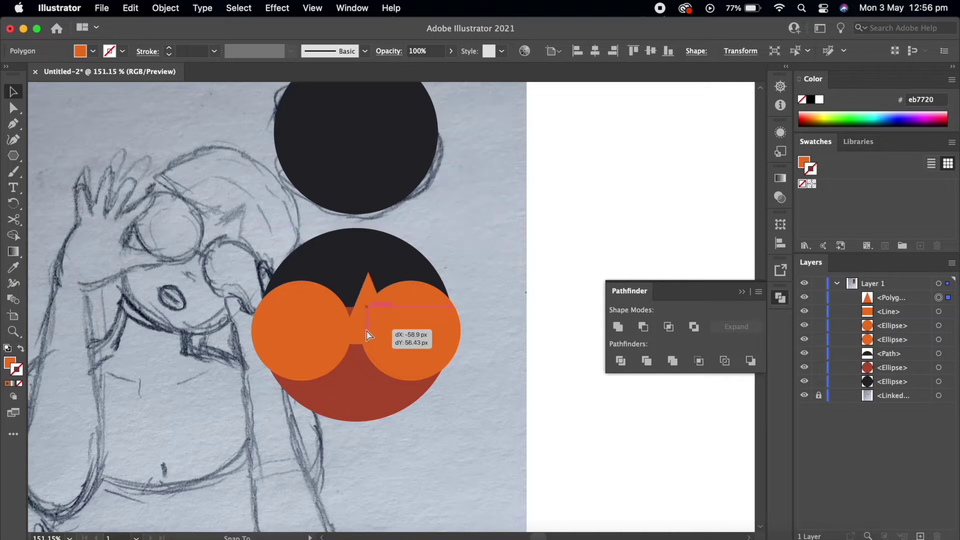
# - Cut the triangle from the hair cap with Minus Front, send it backward, and draw a mouth ellipse
pyautogui.keyDown('shift'); pyautogui.click(343, 264); pyautogui.keyUp('shift')
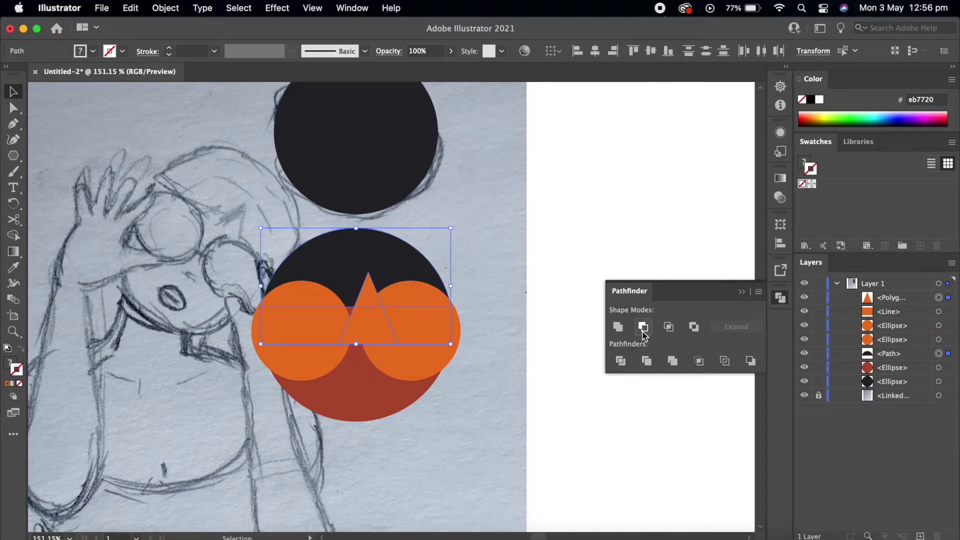
pyautogui.click(643, 327)
pyautogui.press('a')
pyautogui.hotkey('ctrl', '[')
pyautogui.hotkey('ctrl', '[')
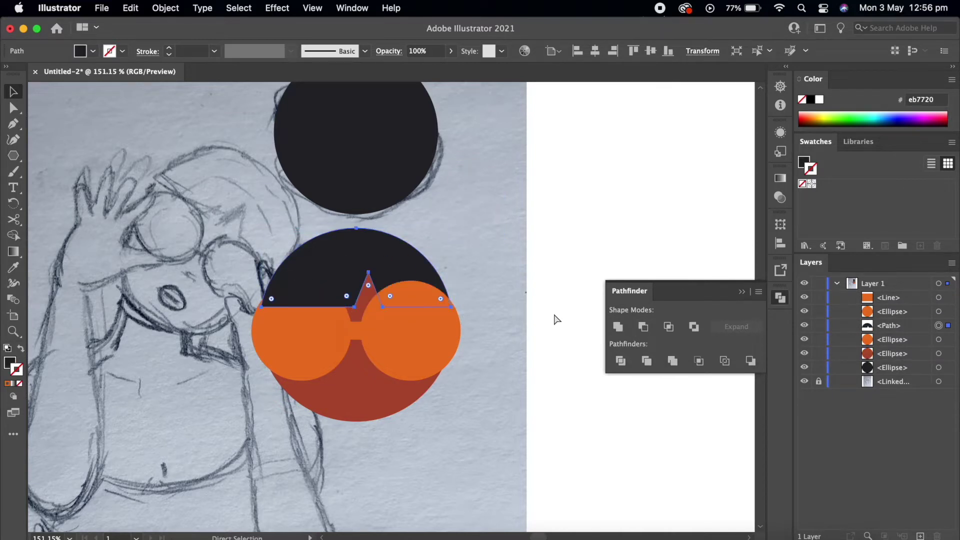
pyautogui.hotkey('ctrl', '[')
pyautogui.press('v')
pyautogui.click(554, 316)
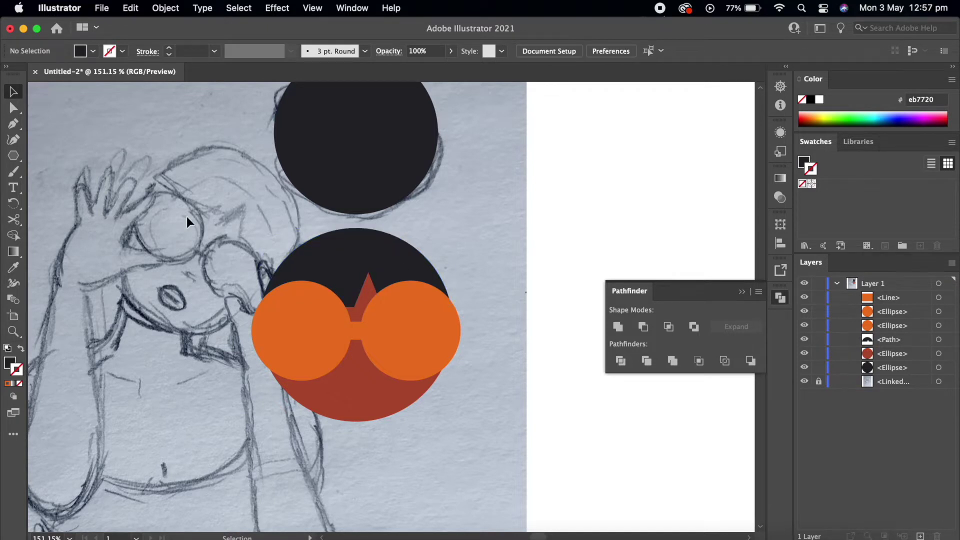
pyautogui.moveTo(13, 156); pyautogui.dragTo(85, 170)
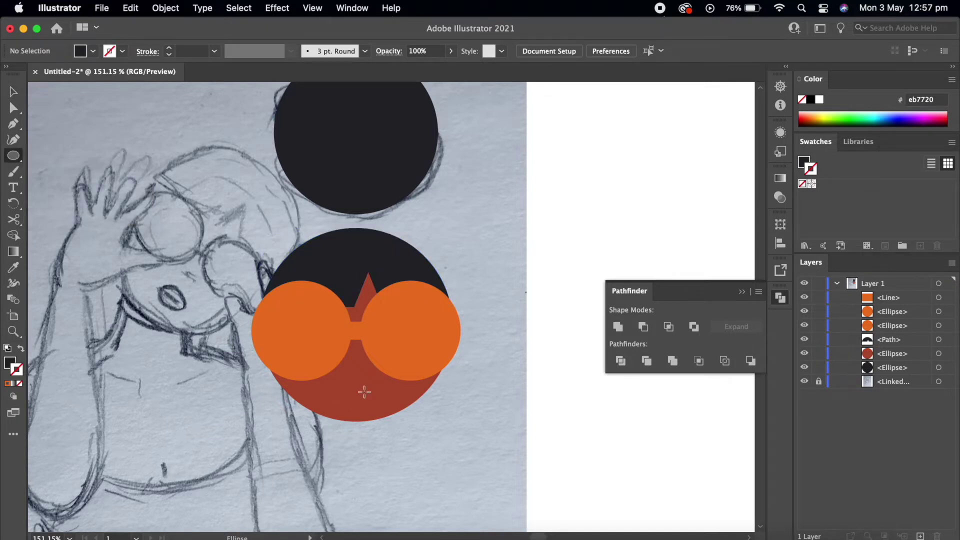
pyautogui.moveTo(356, 386); pyautogui.dragTo(378, 396)
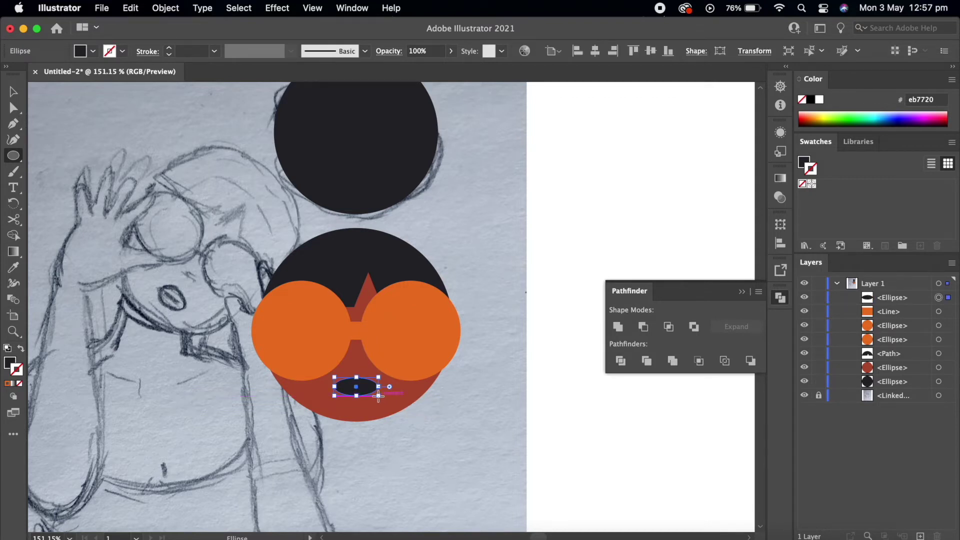
# - Fill the mouth ellipse red (dd361e) and narrow it
pyautogui.doubleClick(10, 363)
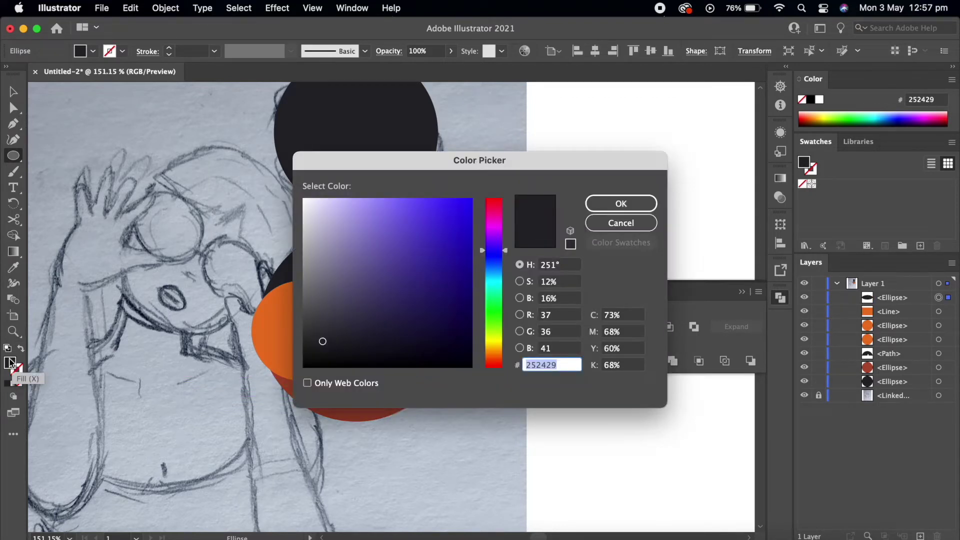
pyautogui.write('dd361e')
pyautogui.press('Return')
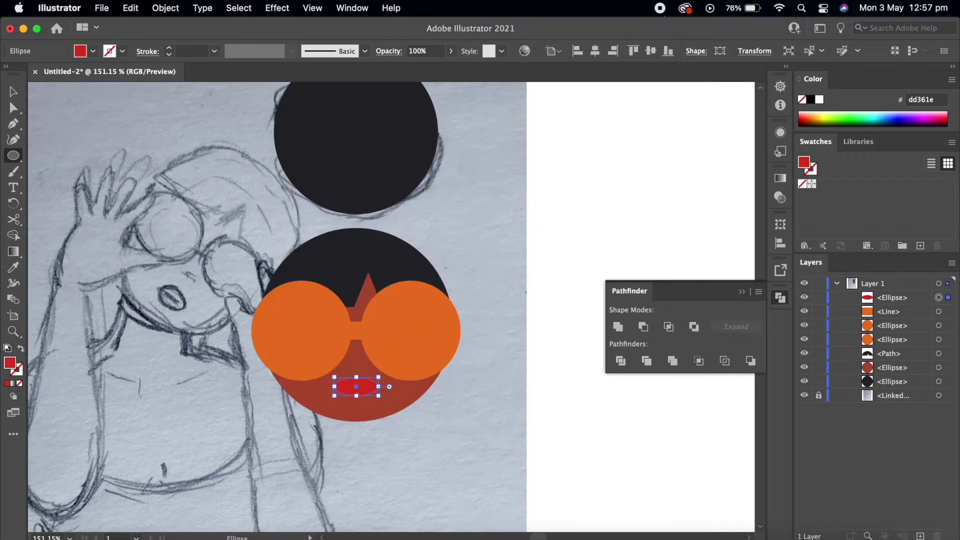
pyautogui.press('v')
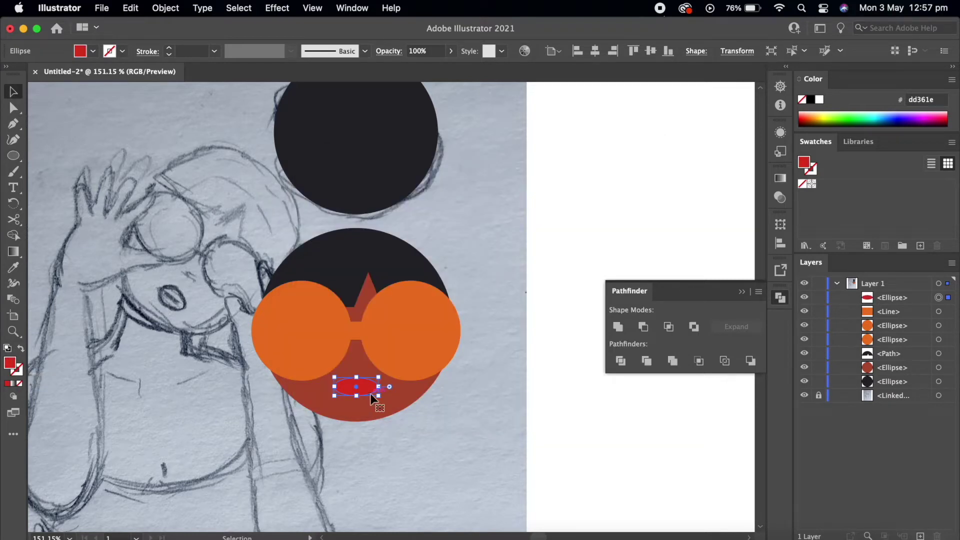
pyautogui.moveTo(378, 386); pyautogui.dragTo(372, 387)
pyautogui.press('a')
pyautogui.press('super+equal')
pyautogui.press('super+equal')
pyautogui.press('super+equal')
pyautogui.press('v')
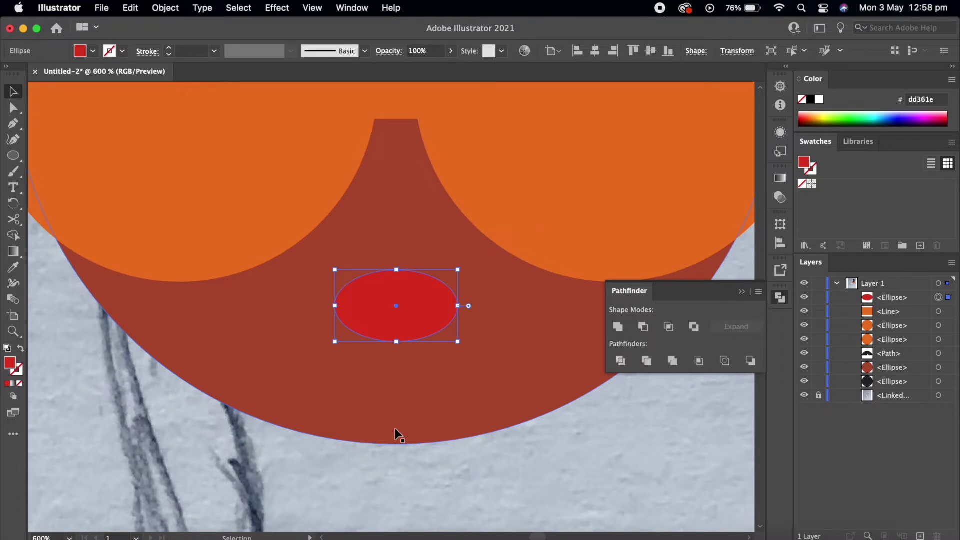
# - Paste a copy of the mouth in place, flatten it into a lip line, and give it the dark hair colour
pyautogui.click(128, 10)
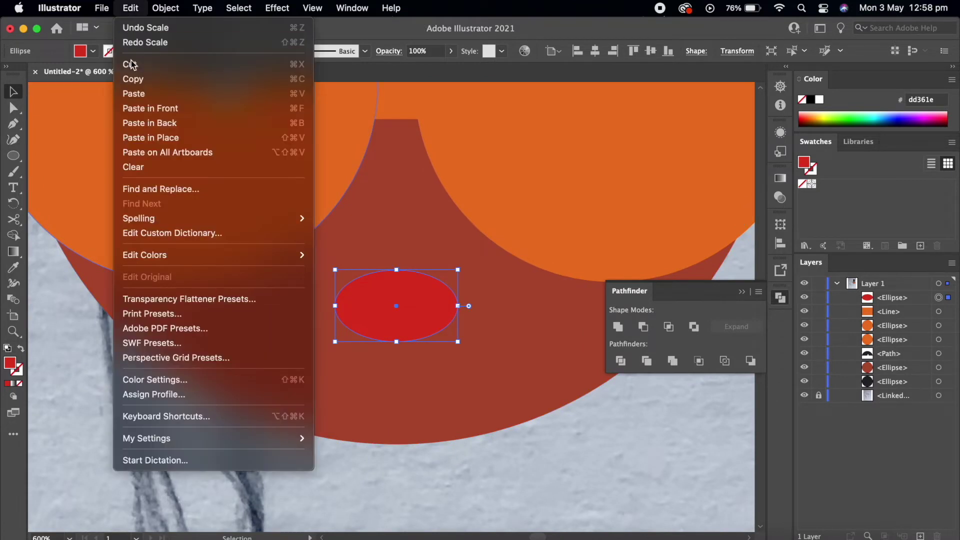
pyautogui.click(130, 8)
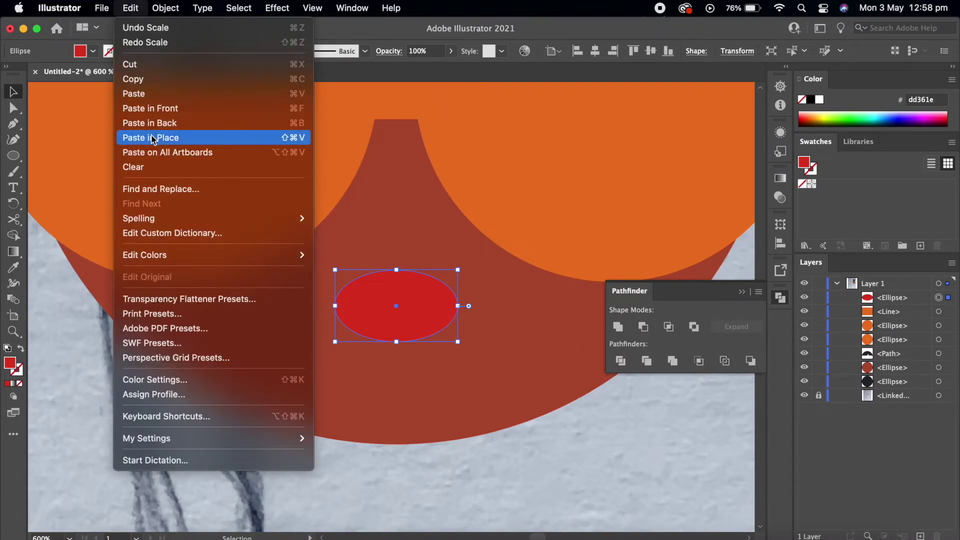
pyautogui.click(150, 138)
pyautogui.moveTo(458, 342); pyautogui.dragTo(433, 325)
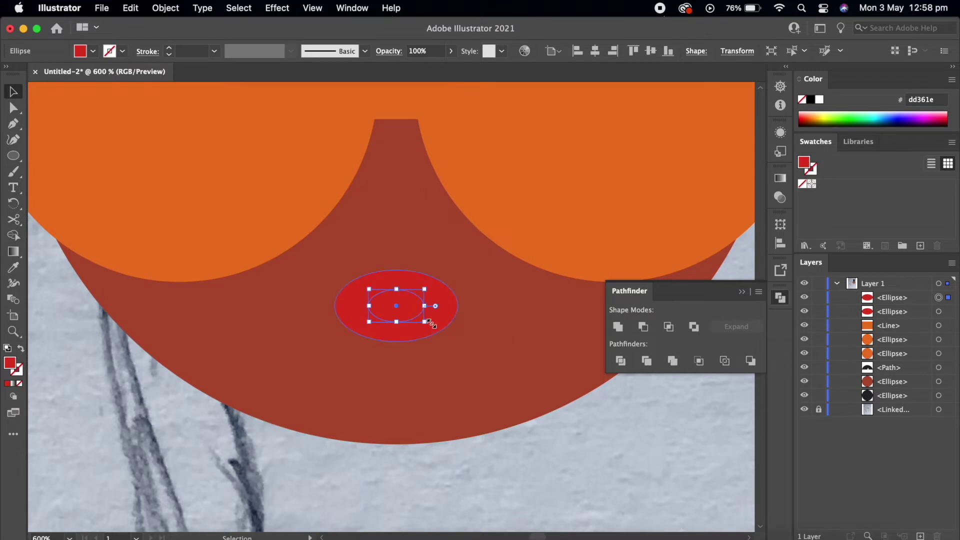
pyautogui.moveTo(397, 288); pyautogui.dragTo(397, 301)
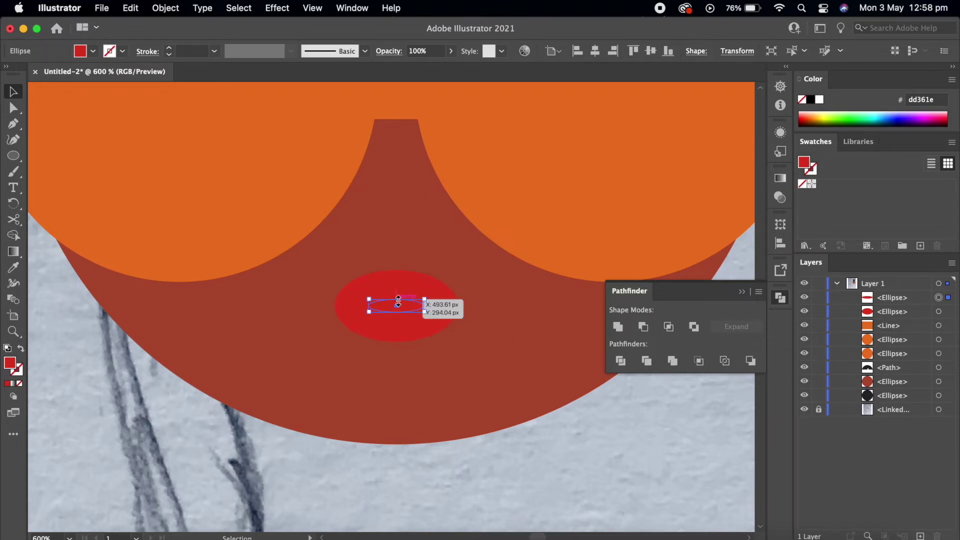
pyautogui.scroll(-3, 396, 307)
pyautogui.scroll(-2, 393, 306)
pyautogui.press('i')
pyautogui.click(376, 166)
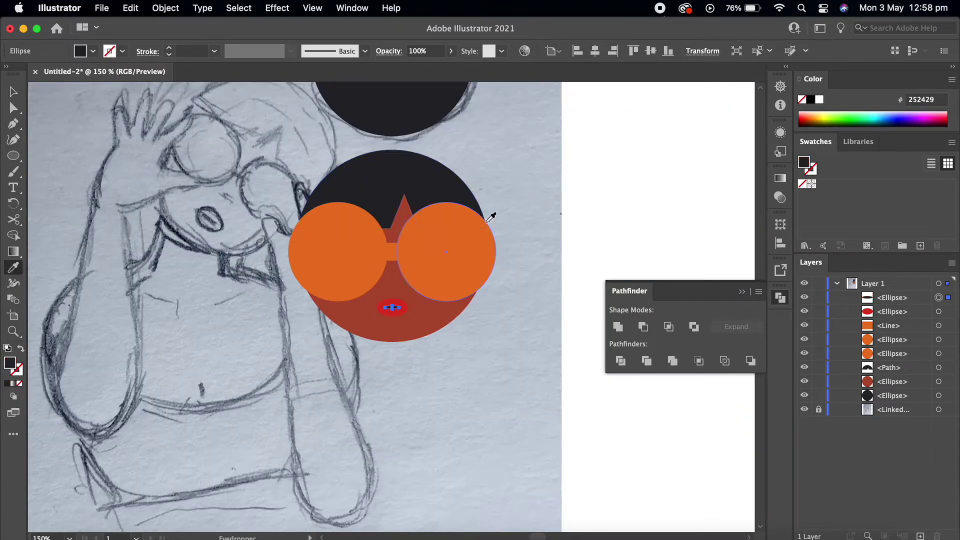
pyautogui.press('v')
pyautogui.click(545, 266)
pyautogui.scroll(-2, 545, 266)
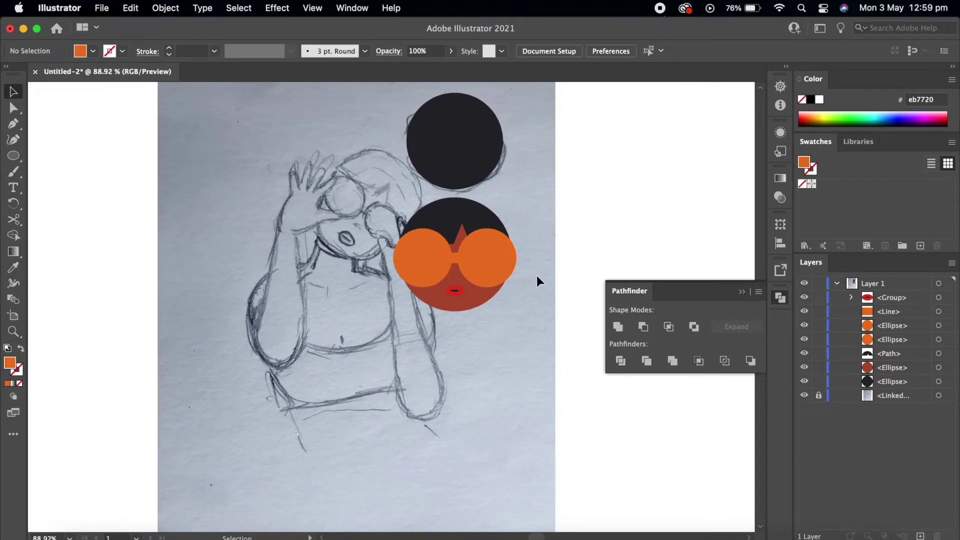
# - Rotate the face pieces to the sketched head, aligning at 20% opacity, then restore 100%
pyautogui.moveTo(403, 220); pyautogui.dragTo(403, 221)
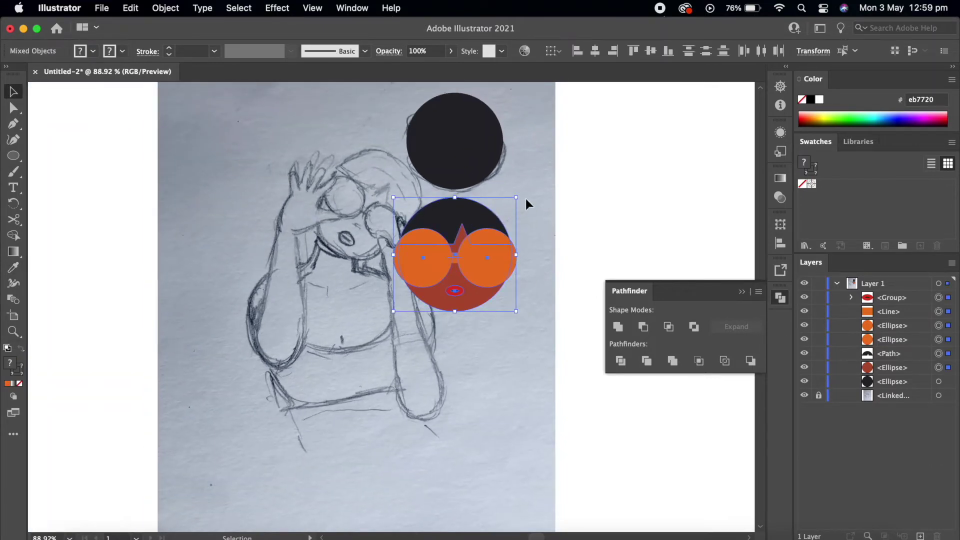
pyautogui.moveTo(521, 198)
pyautogui.mouseDown()
pyautogui.moveTo(521, 228)
pyautogui.moveTo(409, 190)
pyautogui.moveTo(461, 197)
pyautogui.mouseUp()
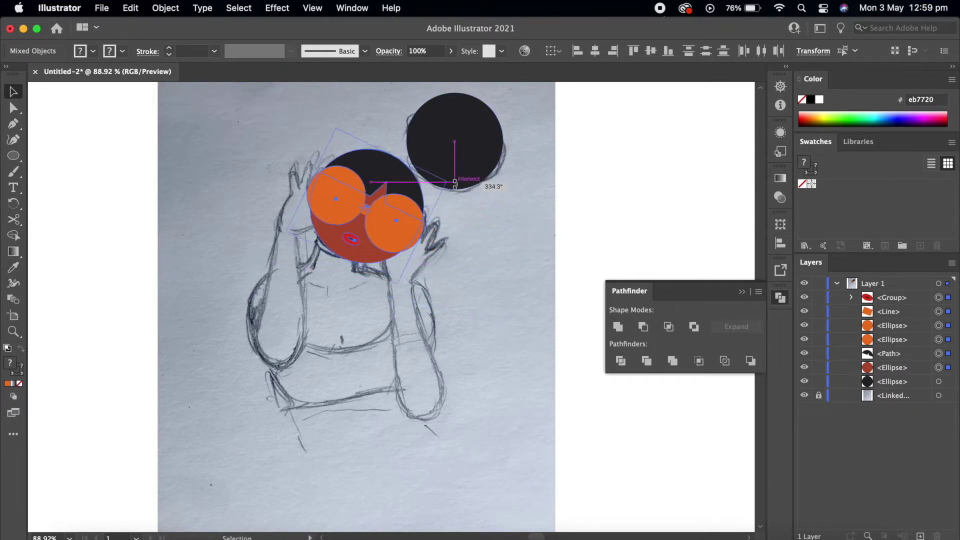
pyautogui.click(436, 47)
pyautogui.write('20')
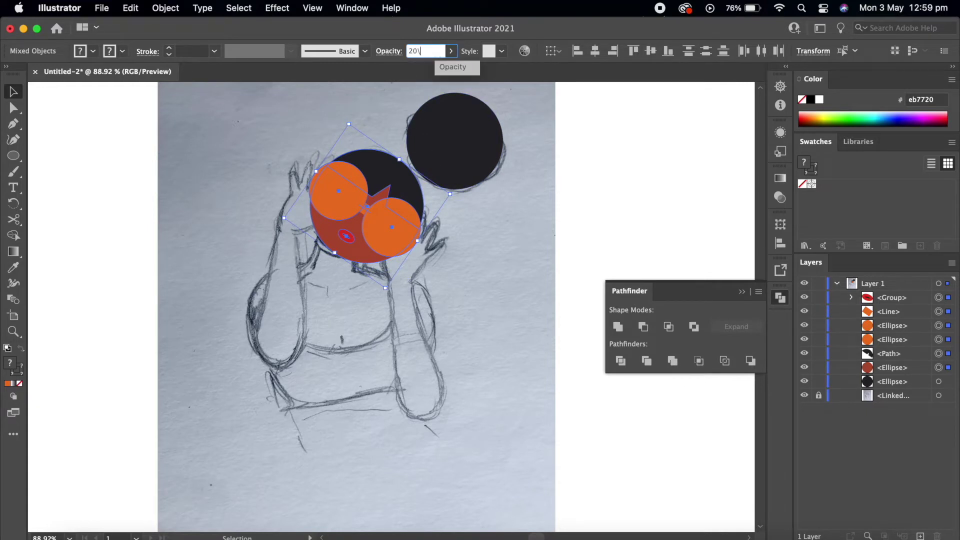
pyautogui.press('Return')
pyautogui.press('Down')
pyautogui.click(436, 52)
pyautogui.write('100')
pyautogui.press('Return')
pyautogui.click(502, 278)
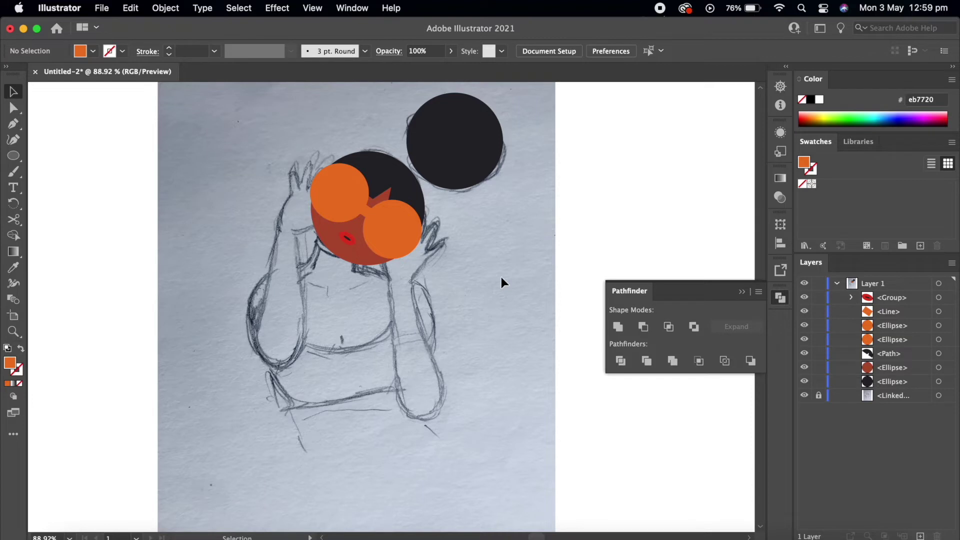
# - Draw a large oval for the body and move it up over the torso
pyautogui.click(13, 156)
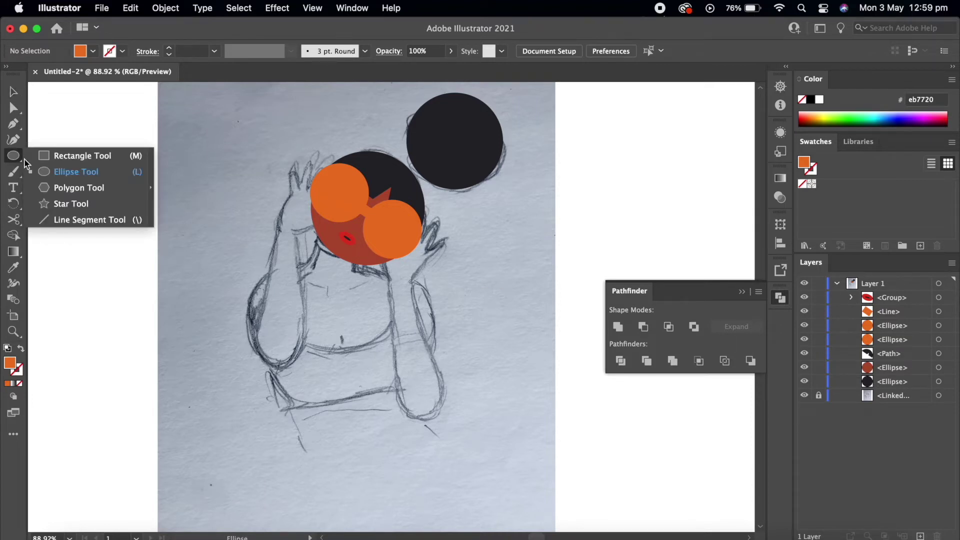
pyautogui.click(36, 170)
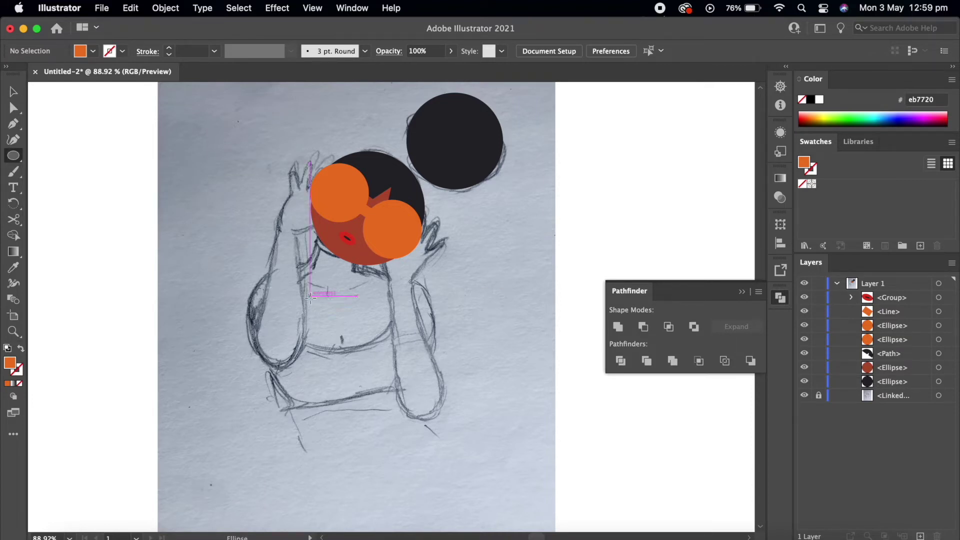
pyautogui.moveTo(287, 281); pyautogui.dragTo(450, 505)
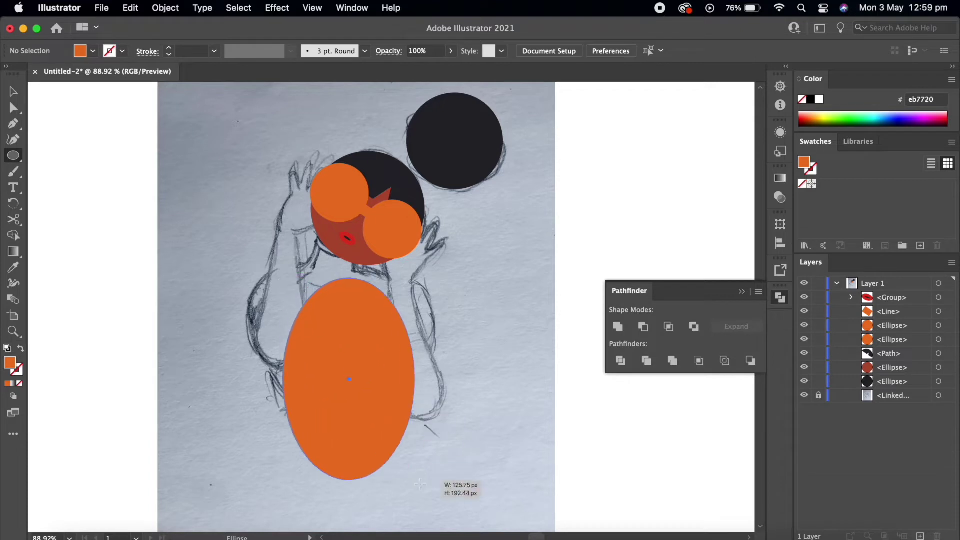
pyautogui.press('v')
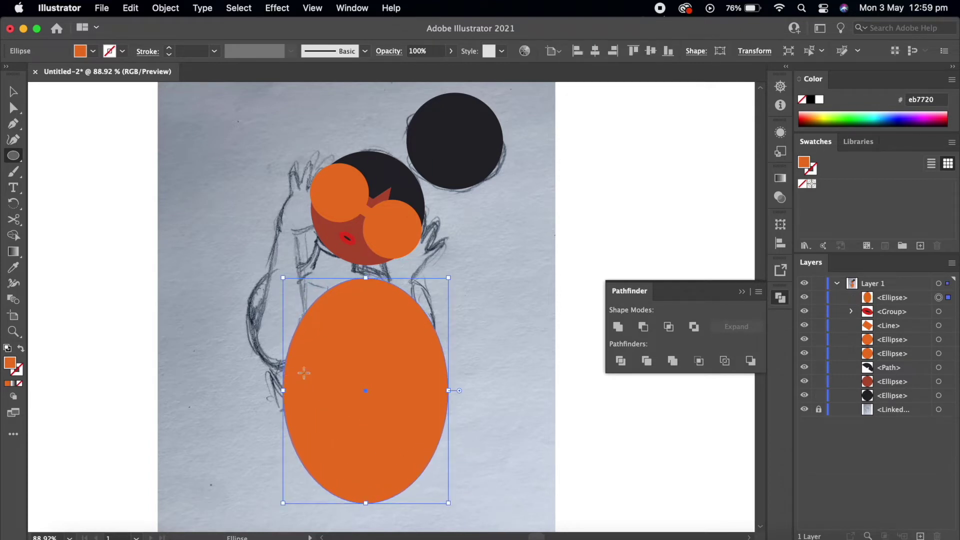
pyautogui.moveTo(355, 355); pyautogui.dragTo(343, 346)
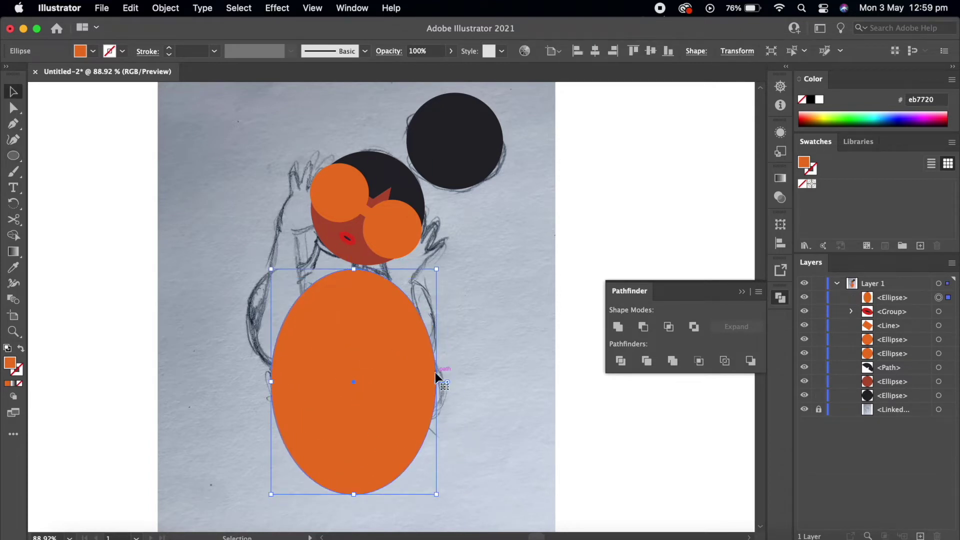
# - Narrow, reshape and reposition the body oval to fit the sketched torso
pyautogui.moveTo(439, 380); pyautogui.dragTo(425, 377)
pyautogui.press('a')
pyautogui.moveTo(348, 271); pyautogui.dragTo(360, 294)
pyautogui.press('v')
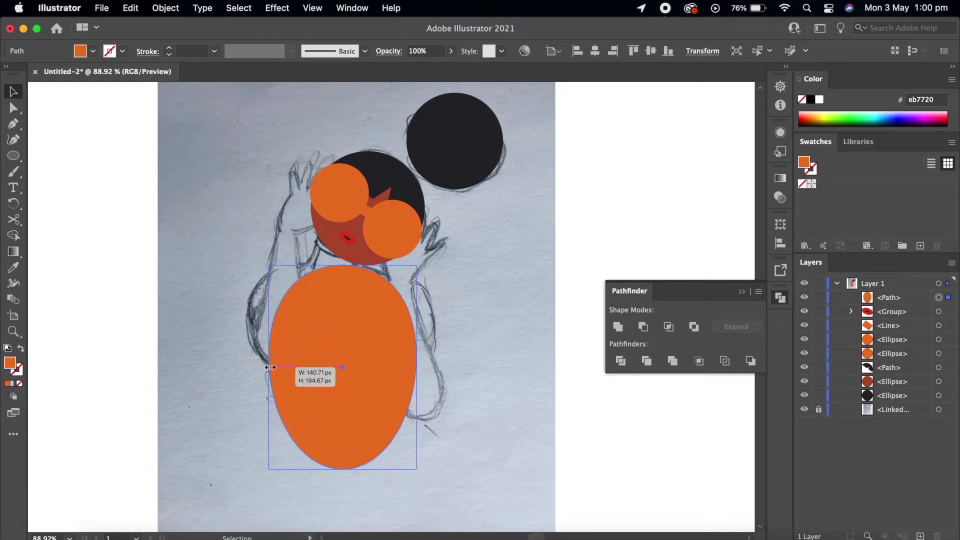
pyautogui.moveTo(361, 330); pyautogui.dragTo(344, 331)
pyautogui.moveTo(398, 368)
pyautogui.mouseDown()
pyautogui.moveTo(413, 367)
pyautogui.moveTo(390, 371)
pyautogui.mouseUp()
pyautogui.click(430, 51)
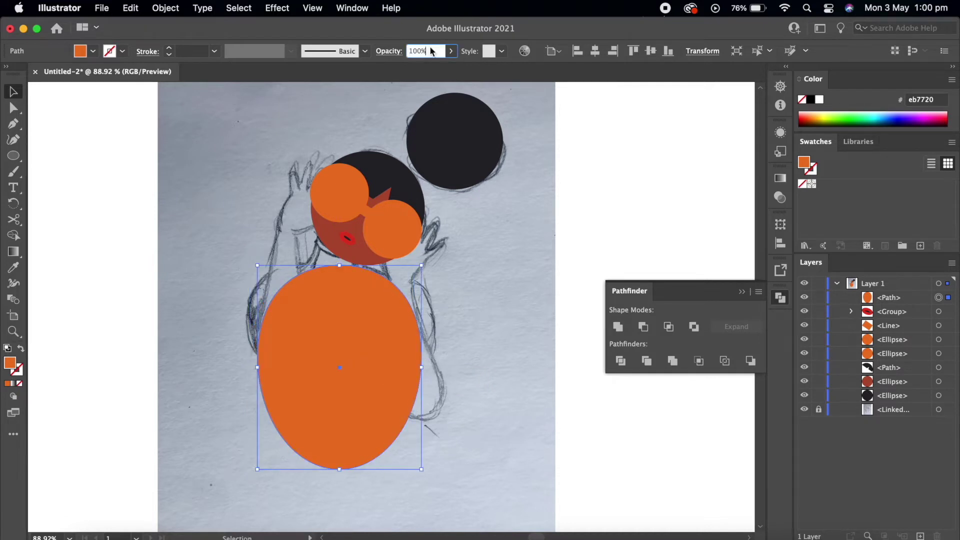
# - Set the body oval to 60% opacity and pull its left and right sides inward
pyautogui.write('60')
pyautogui.press('Return')
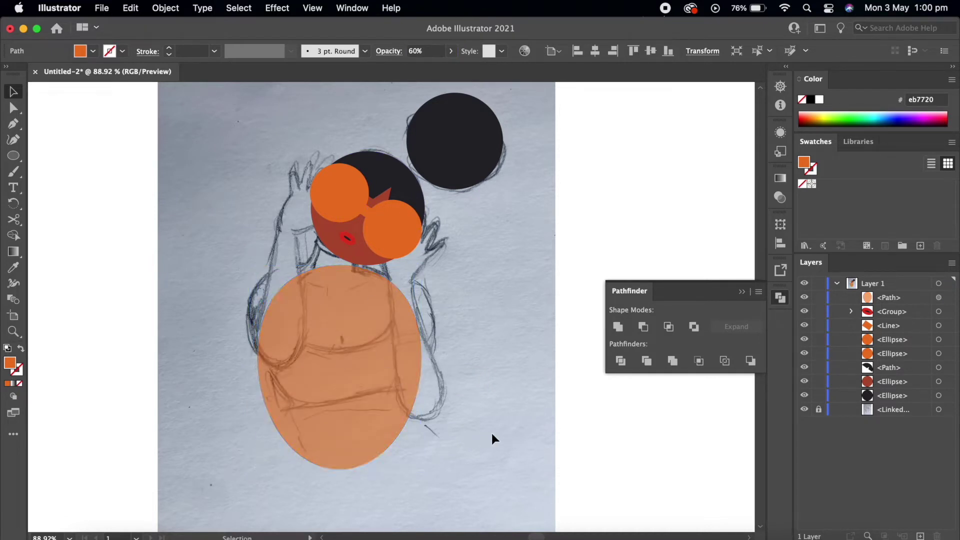
pyautogui.press('a')
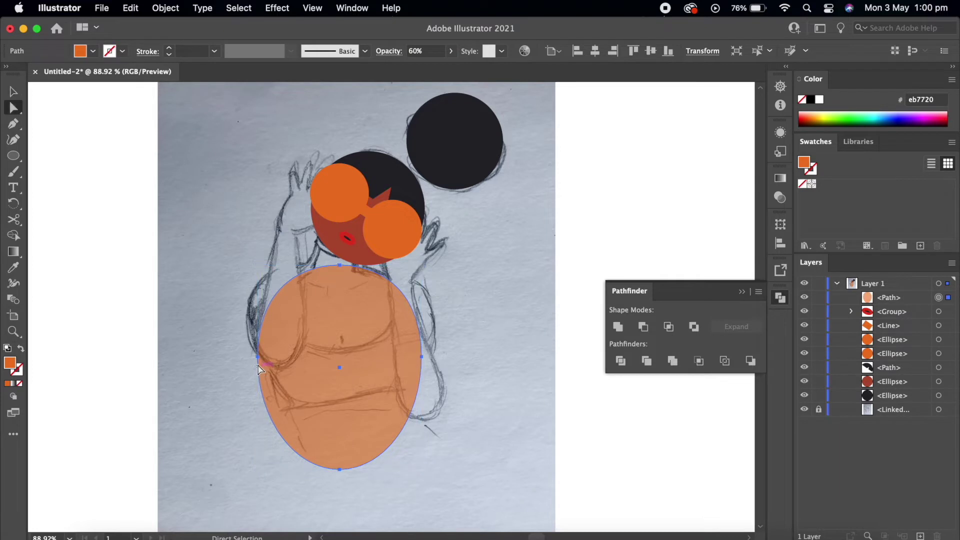
pyautogui.moveTo(258, 369); pyautogui.dragTo(269, 369)
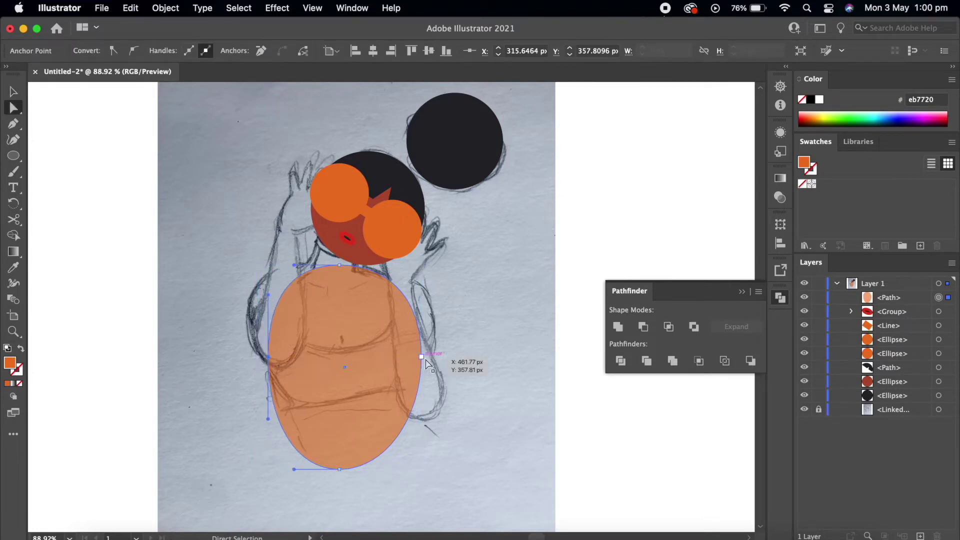
pyautogui.moveTo(417, 363); pyautogui.dragTo(405, 363)
pyautogui.click(461, 368)
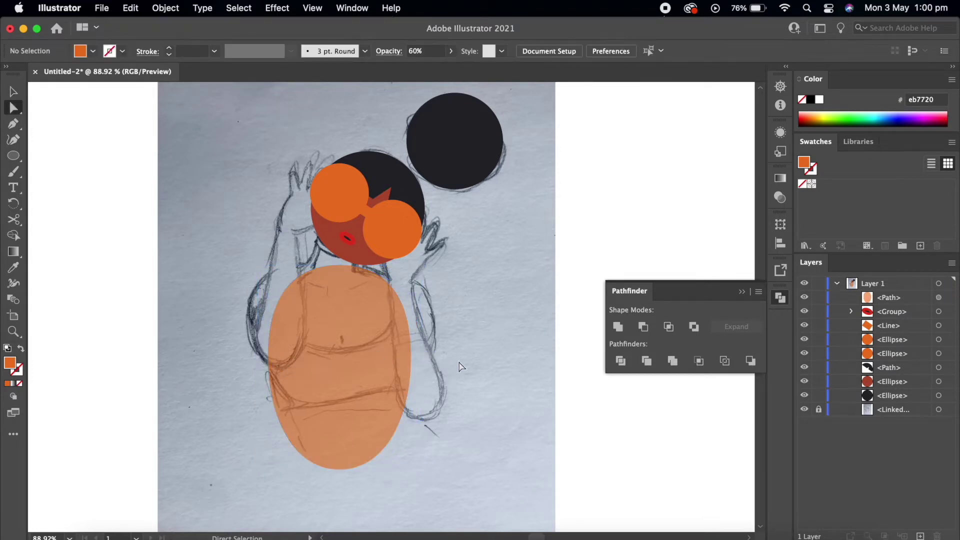
pyautogui.press('v')
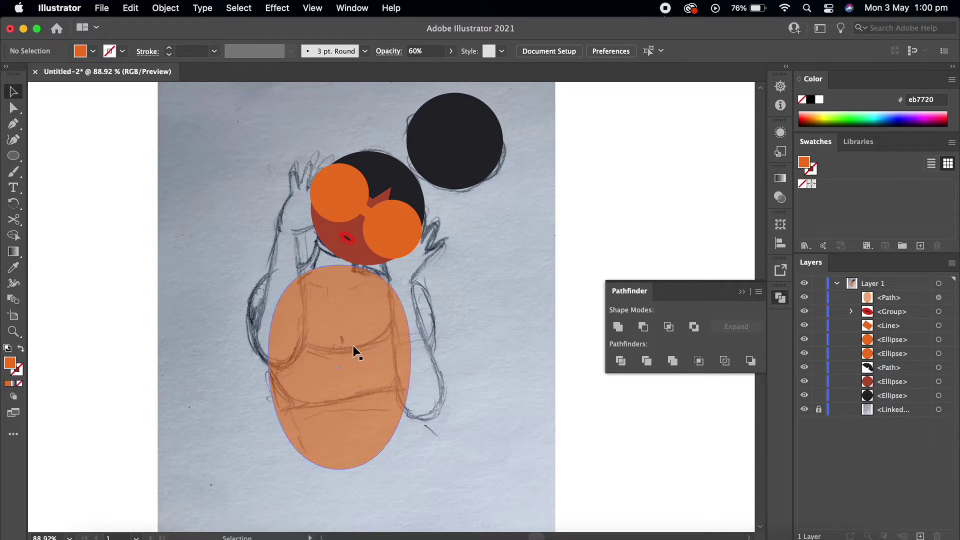
# - Paste two copies of the body in place and carve a curved neckline with Minus Front
pyautogui.click(353, 348)
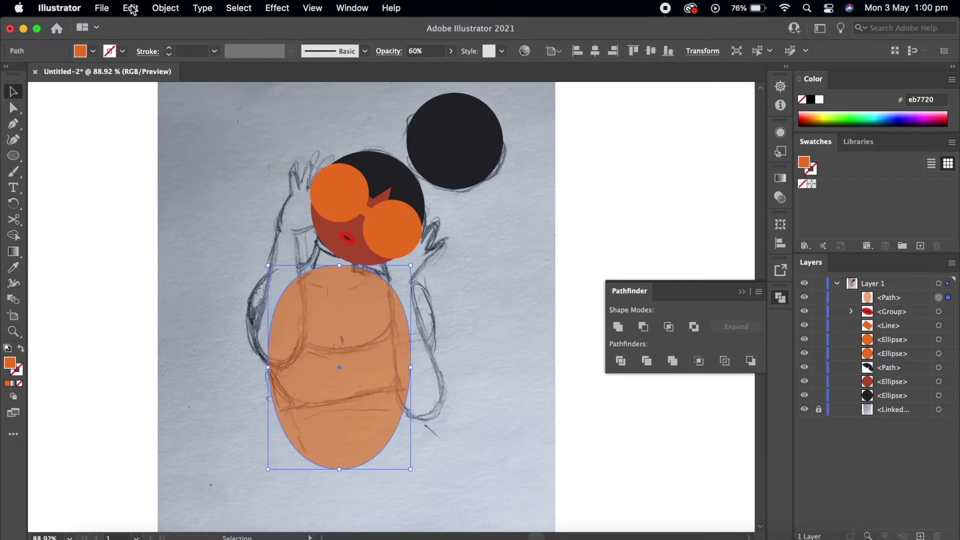
pyautogui.click(131, 7)
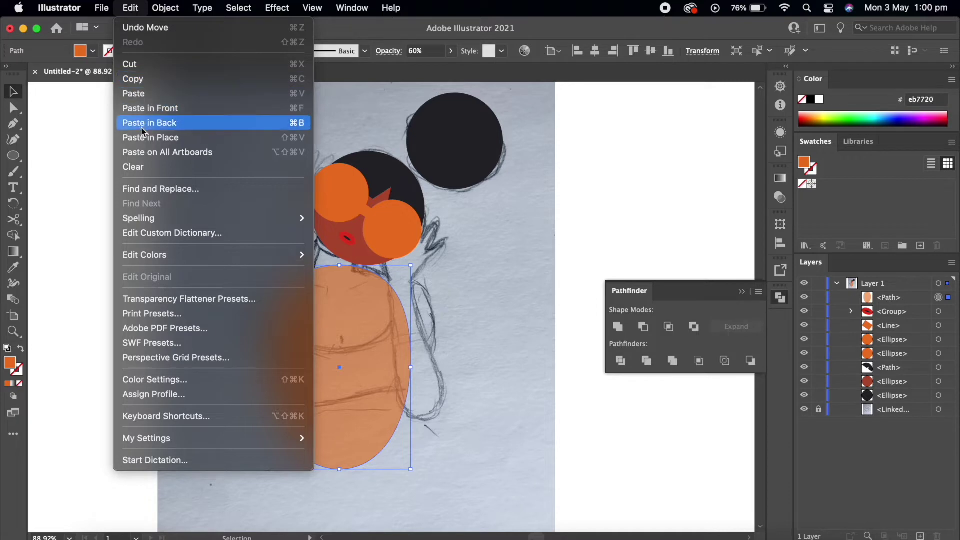
pyautogui.click(141, 137)
pyautogui.click(130, 8)
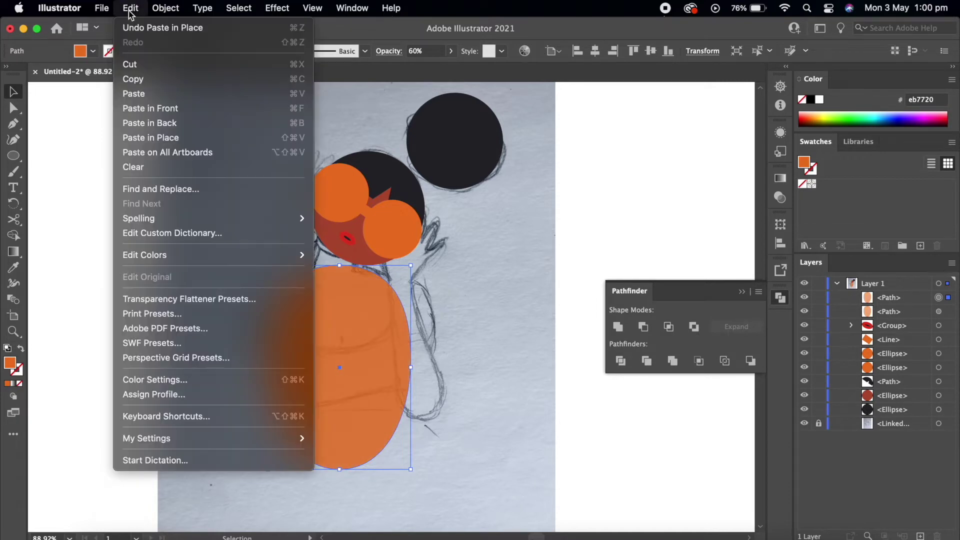
pyautogui.click(145, 137)
pyautogui.moveTo(375, 378); pyautogui.dragTo(374, 264)
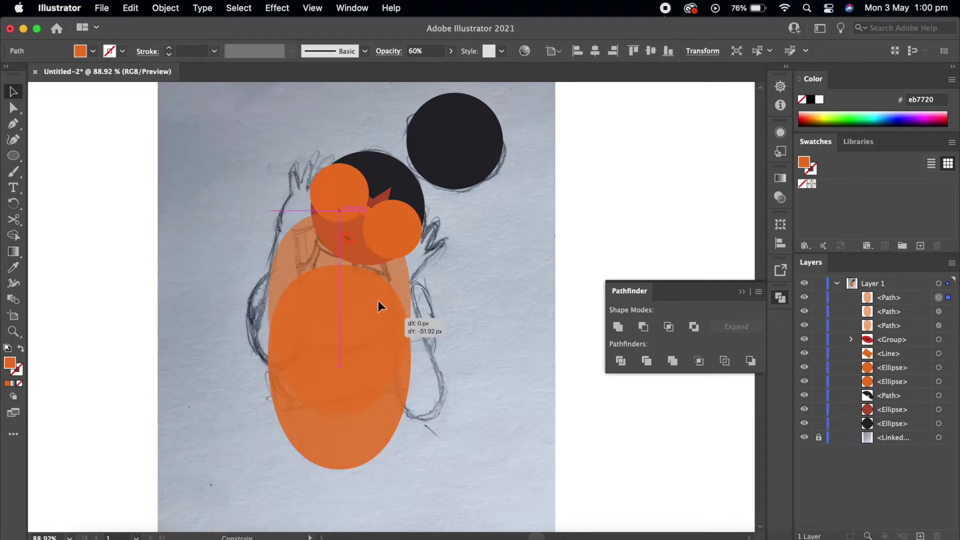
pyautogui.keyDown('shift'); pyautogui.click(364, 450); pyautogui.keyUp('shift')
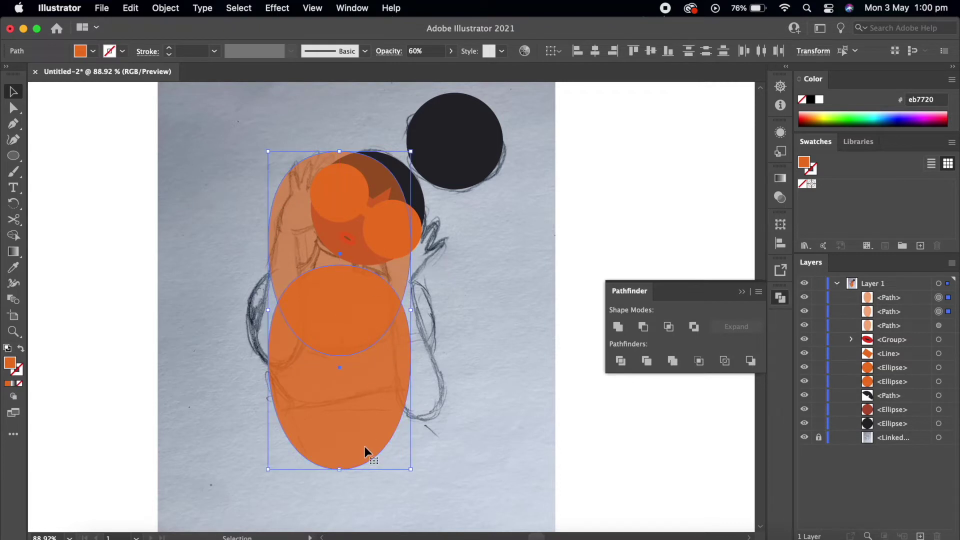
pyautogui.click(643, 327)
# - Give the full body oval the head's brick red with the eyedropper
pyautogui.click(476, 356)
pyautogui.click(330, 312)
pyautogui.press('i')
pyautogui.click(331, 237)
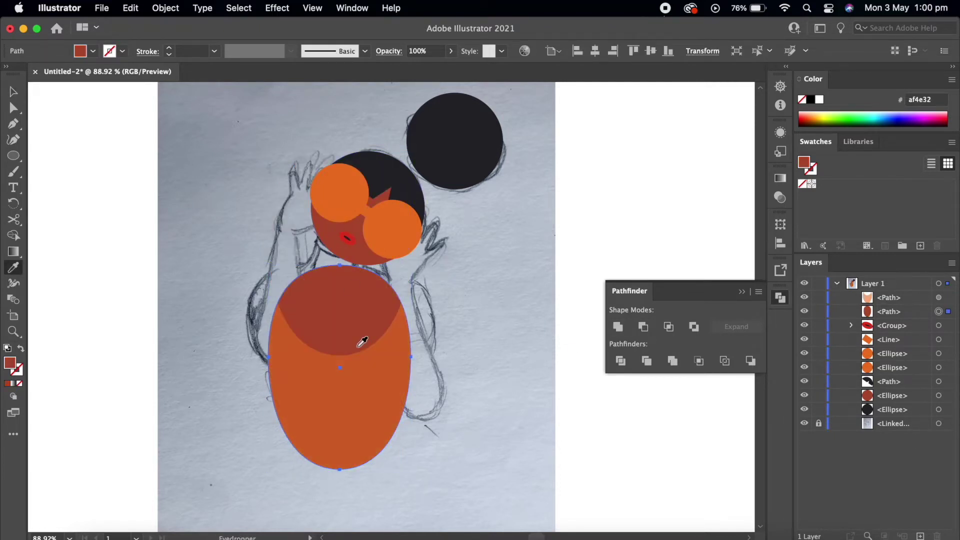
pyautogui.press('v')
# - Fill the lower body piece with green #416d51 at 100% opacity
pyautogui.click(292, 388)
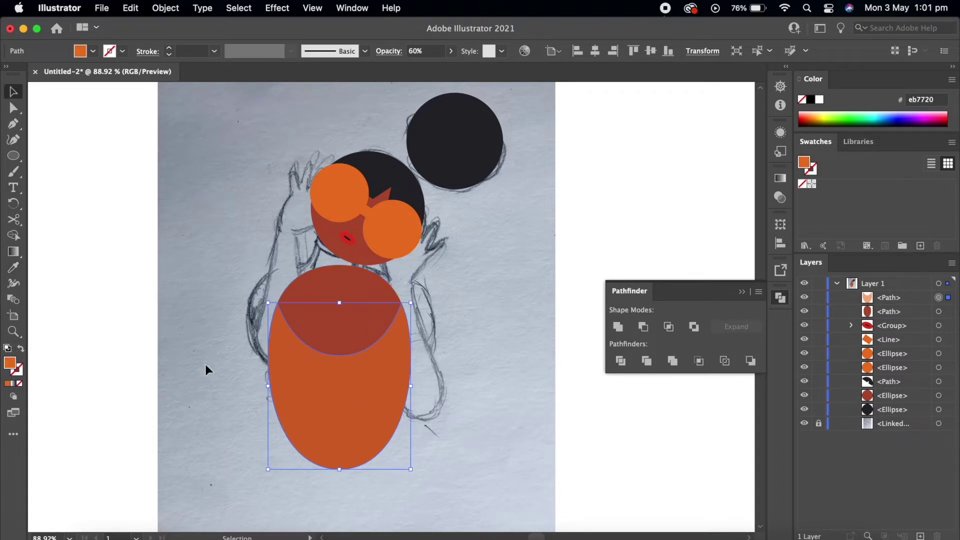
pyautogui.doubleClick(8, 369)
pyautogui.write('416d51')
pyautogui.press('Return')
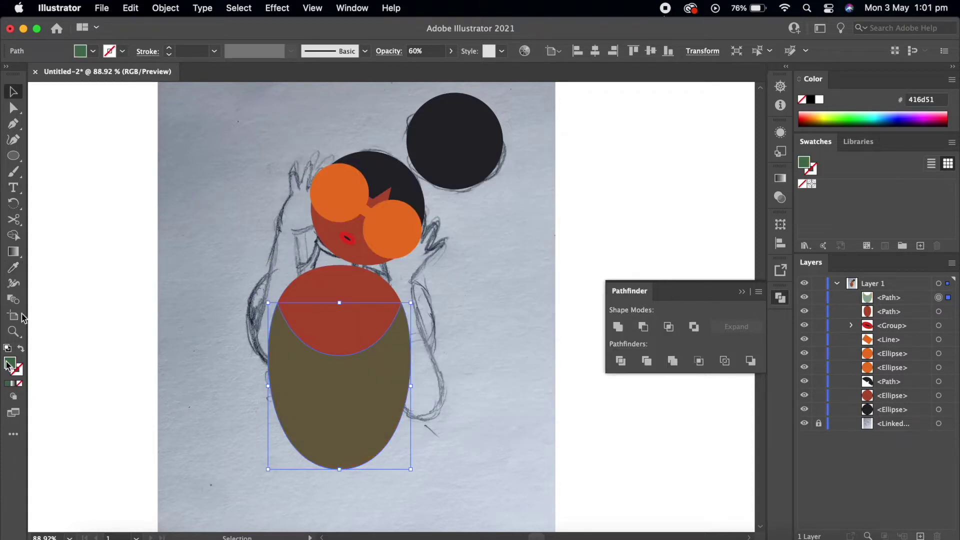
pyautogui.click(414, 52)
pyautogui.write('100')
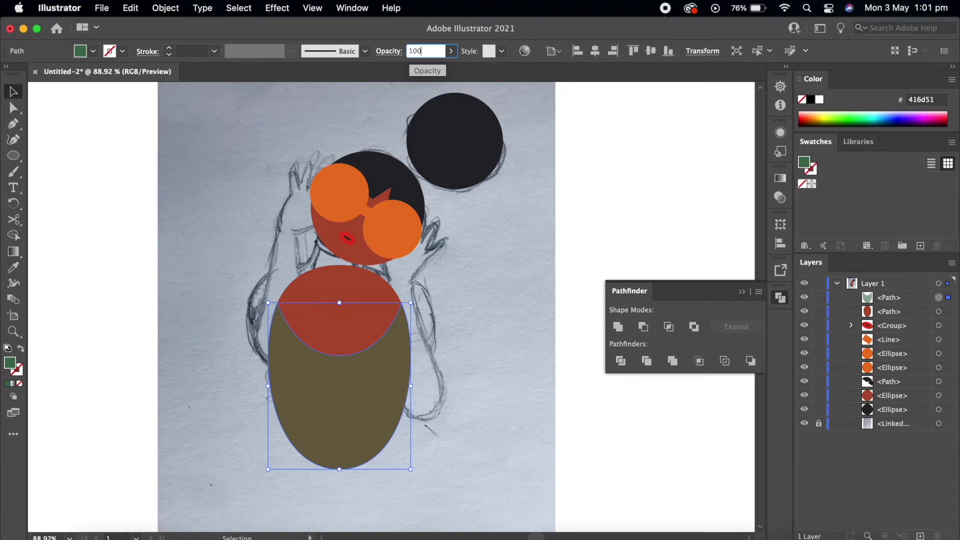
pyautogui.press('Return')
# - Nudge the body slightly left and the head and dark circle slightly up
pyautogui.click(536, 284)
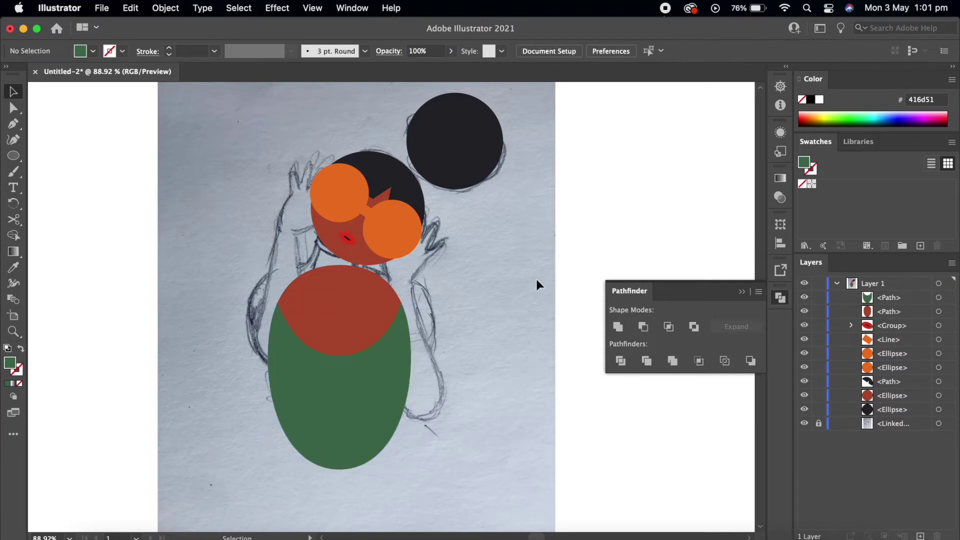
pyautogui.hscroll(-1, 535, 278)
pyautogui.click(366, 385)
pyautogui.keyDown('shift'); pyautogui.click(364, 326); pyautogui.keyUp('shift')
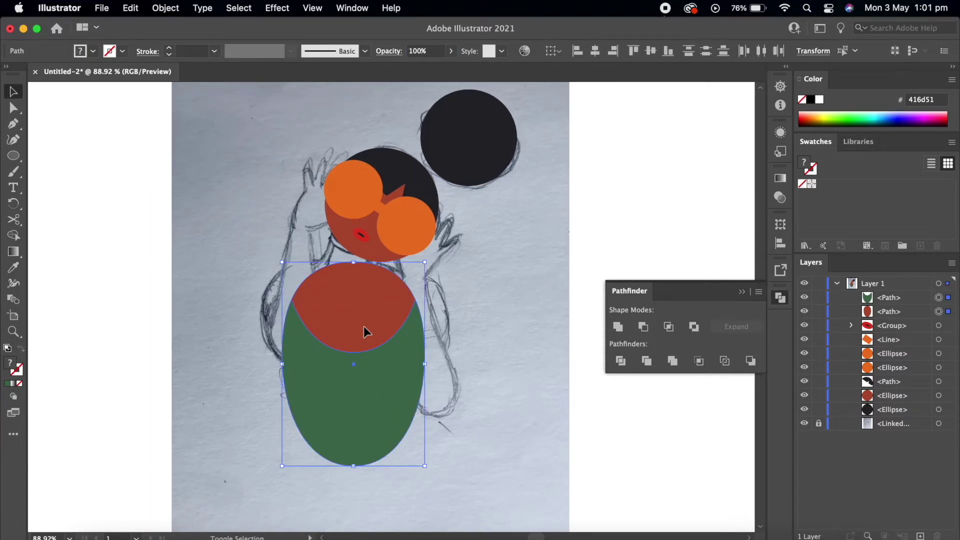
pyautogui.moveTo(361, 326); pyautogui.dragTo(358, 324)
pyautogui.click(455, 329)
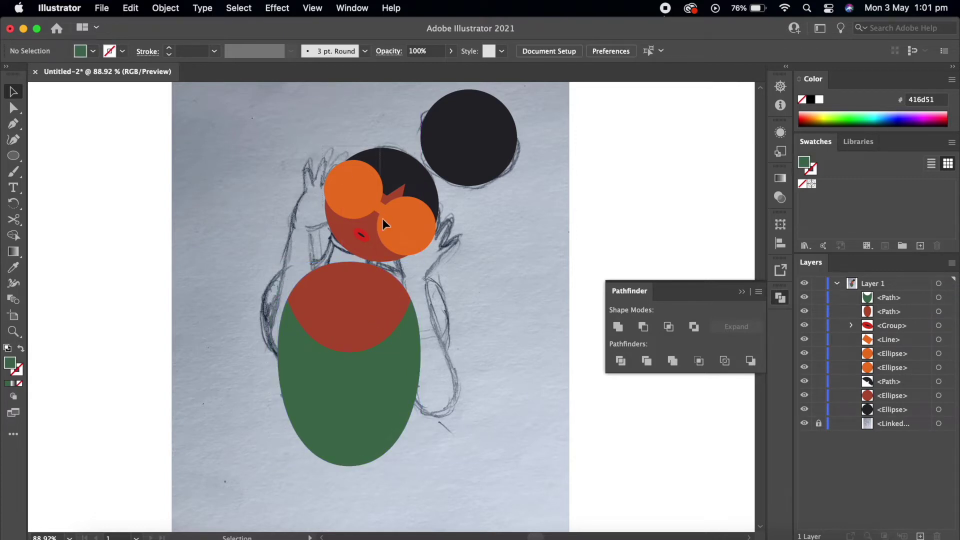
pyautogui.click(398, 236)
pyautogui.moveTo(406, 235); pyautogui.dragTo(402, 230)
pyautogui.moveTo(477, 168); pyautogui.dragTo(476, 165)
pyautogui.click(316, 225)
pyautogui.click(13, 155)
pyautogui.moveTo(13, 156)
pyautogui.mouseDown()
pyautogui.moveTo(46, 175)
pyautogui.moveTo(42, 160)
pyautogui.mouseUp()
# - Draw a small rectangle beside the figure and taper its top into a neck shape
pyautogui.moveTo(192, 244); pyautogui.dragTo(227, 292)
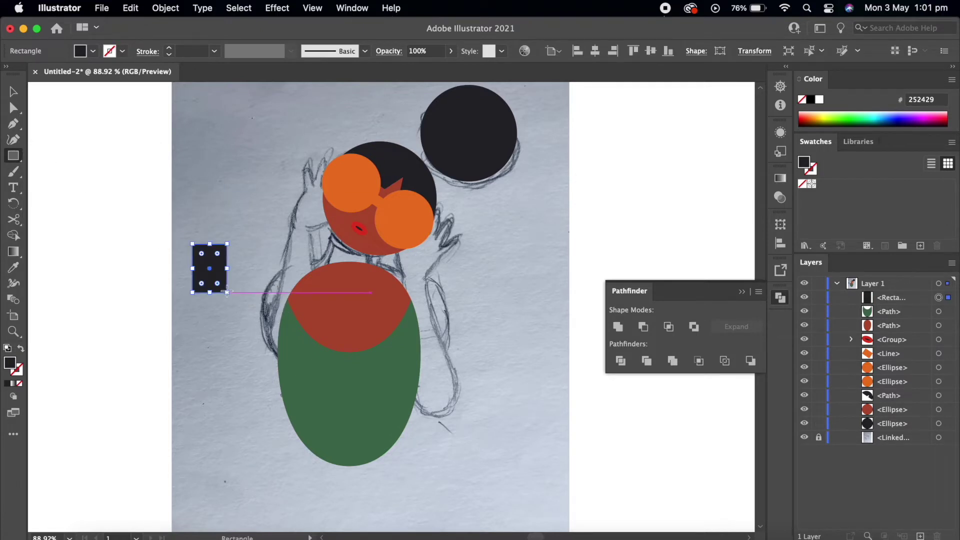
pyautogui.press('v')
pyautogui.moveTo(228, 269); pyautogui.dragTo(217, 248)
pyautogui.press('a')
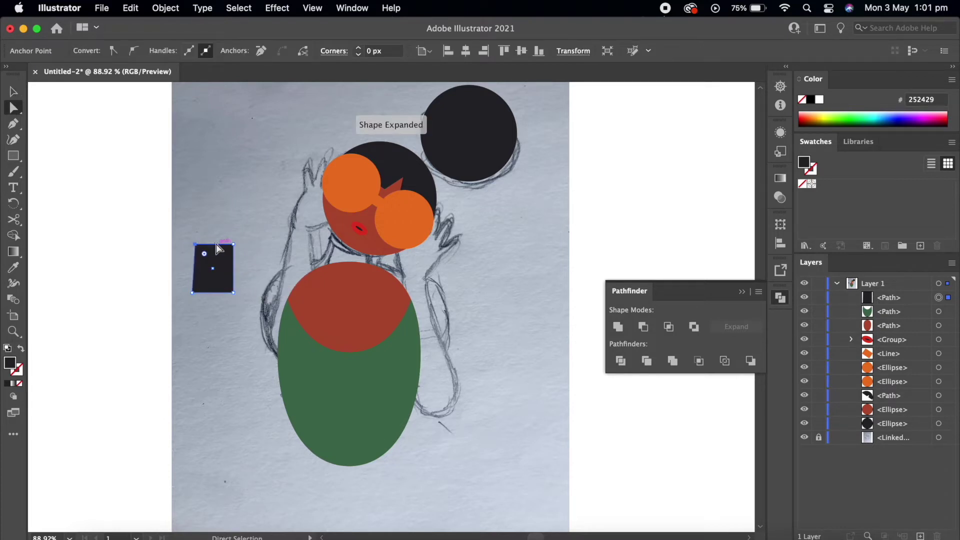
pyautogui.click(233, 244)
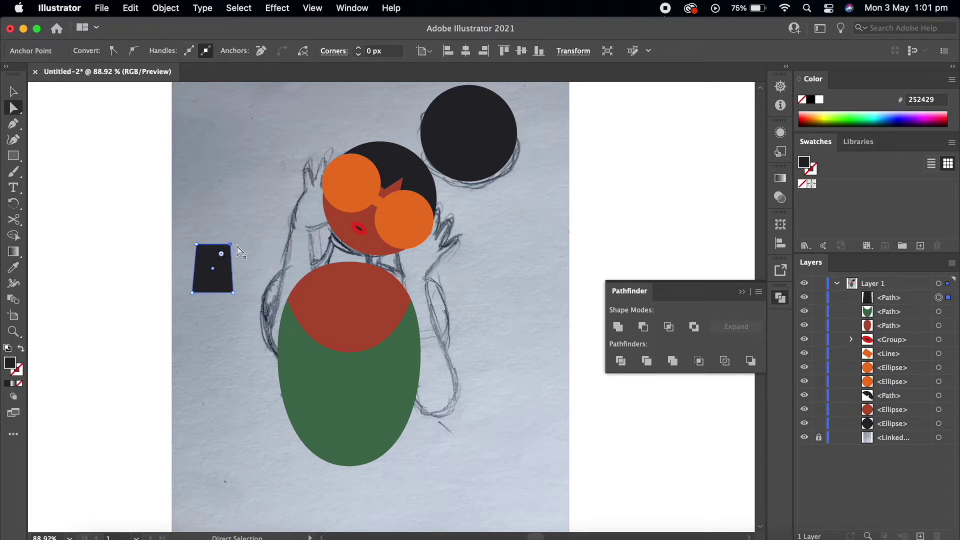
pyautogui.press('v')
pyautogui.moveTo(236, 270); pyautogui.dragTo(241, 270)
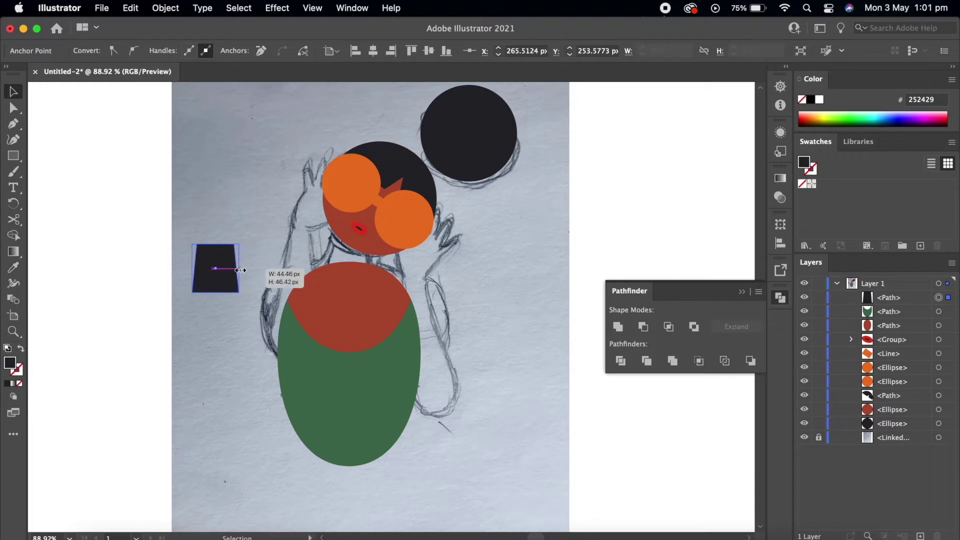
pyautogui.press('a')
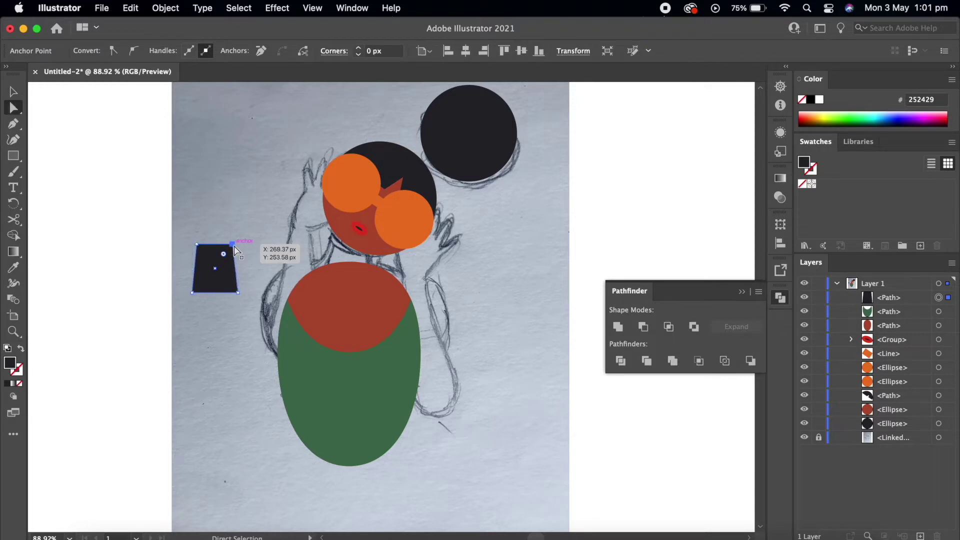
pyautogui.press('v')
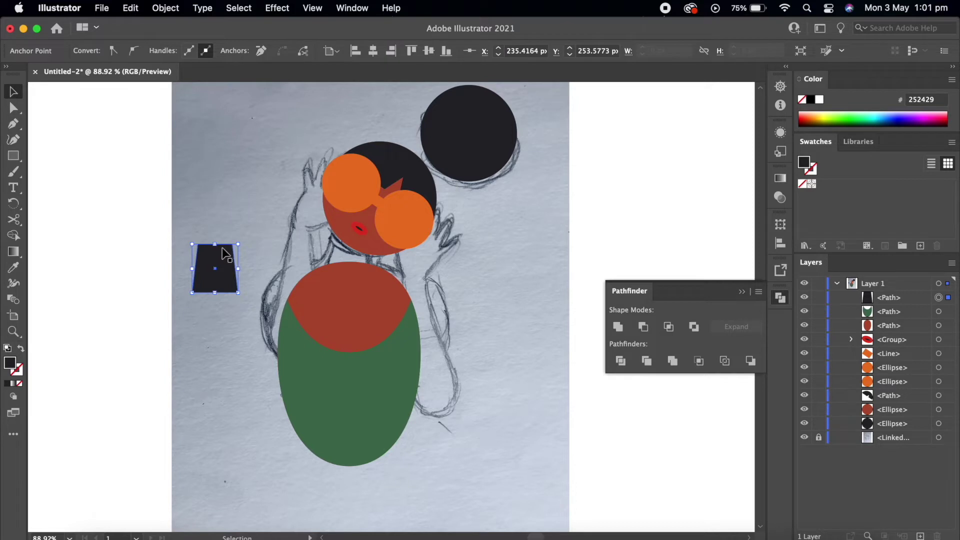
# - Move the neck piece onto the figure, tilt it clockwise, and color it skin red
pyautogui.moveTo(223, 248); pyautogui.dragTo(352, 244)
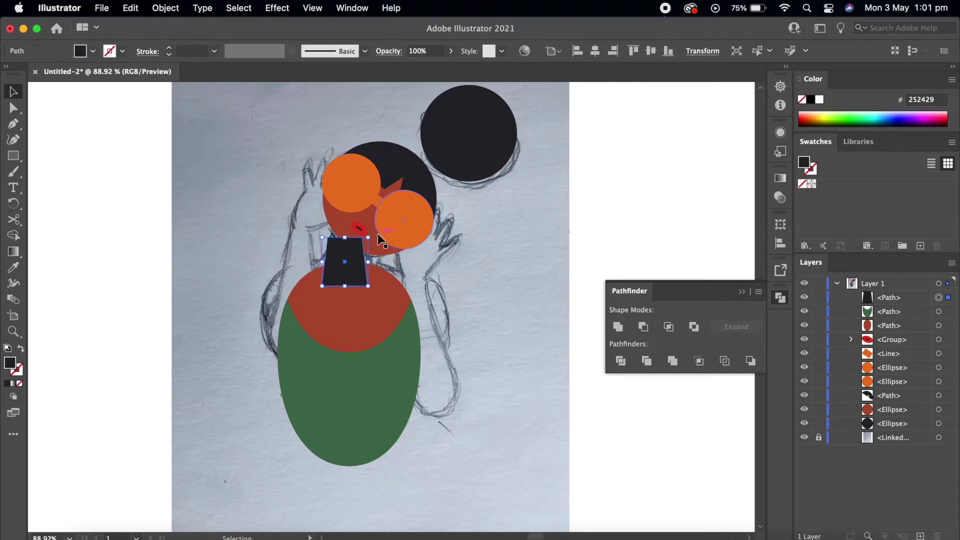
pyautogui.moveTo(375, 234); pyautogui.dragTo(430, 247)
pyautogui.moveTo(351, 260); pyautogui.dragTo(349, 257)
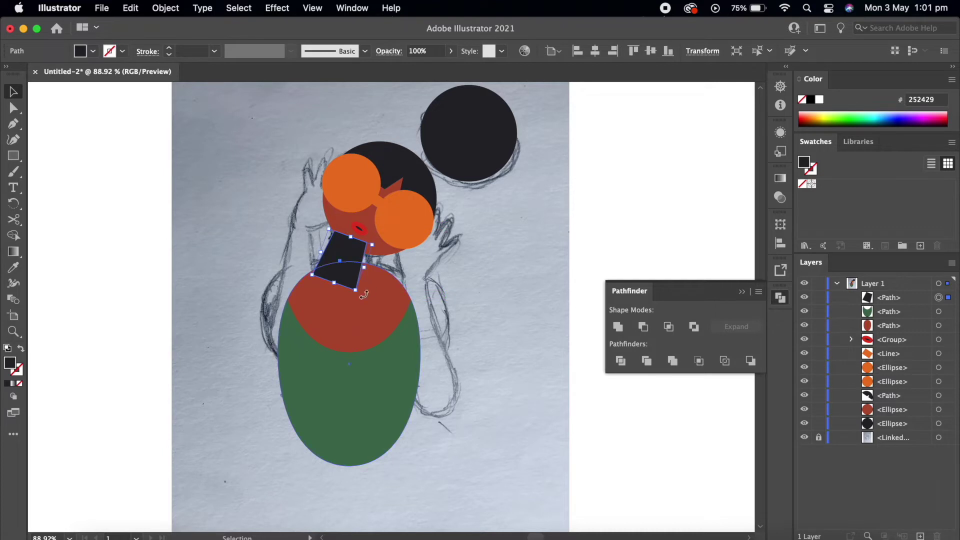
pyautogui.press('i')
pyautogui.click(376, 307)
pyautogui.press('v')
pyautogui.click(529, 358)
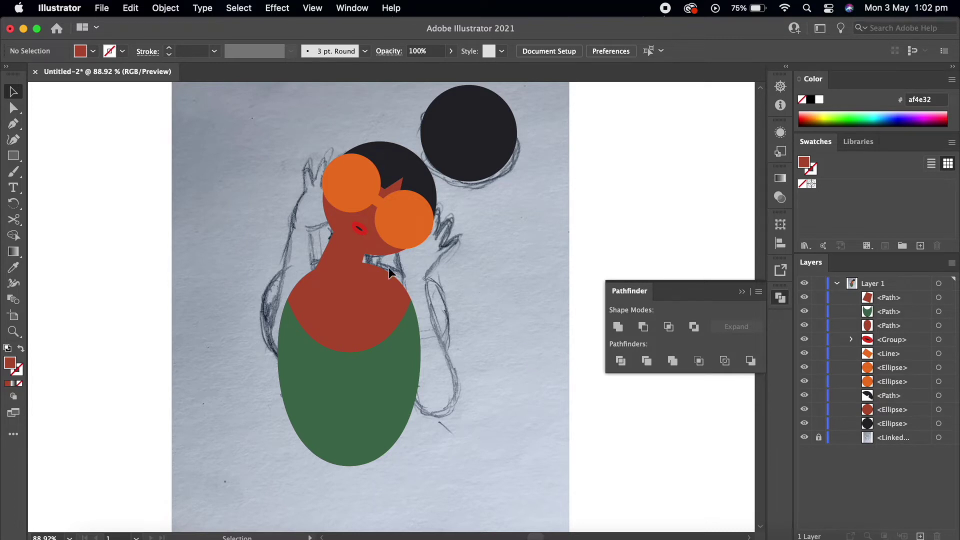
# - Widen the neck piece slightly and nudge it right
pyautogui.click(349, 246)
pyautogui.moveTo(325, 253); pyautogui.dragTo(349, 262)
pyautogui.click(462, 277)
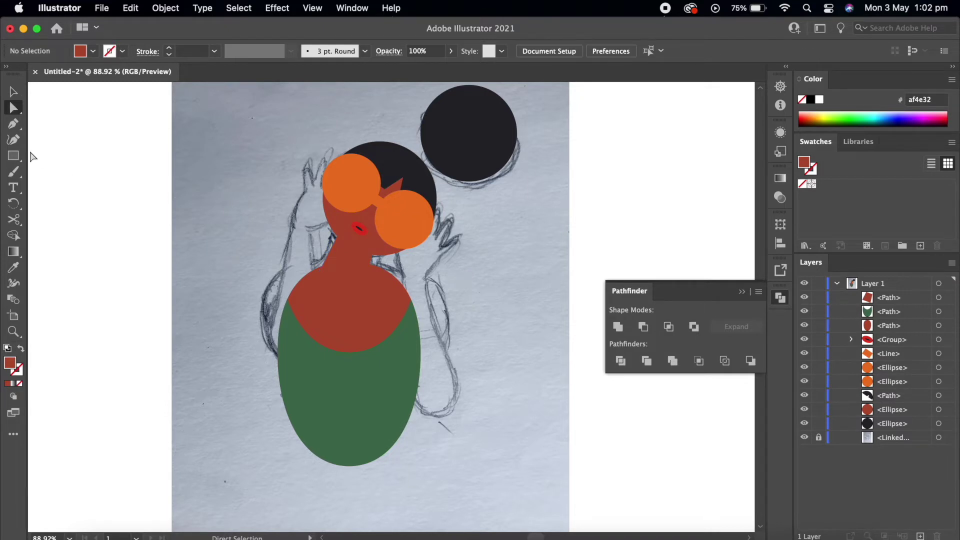
# - Draw a red right-arm rectangle, taper its top and round its bottom corners
pyautogui.click(13, 155)
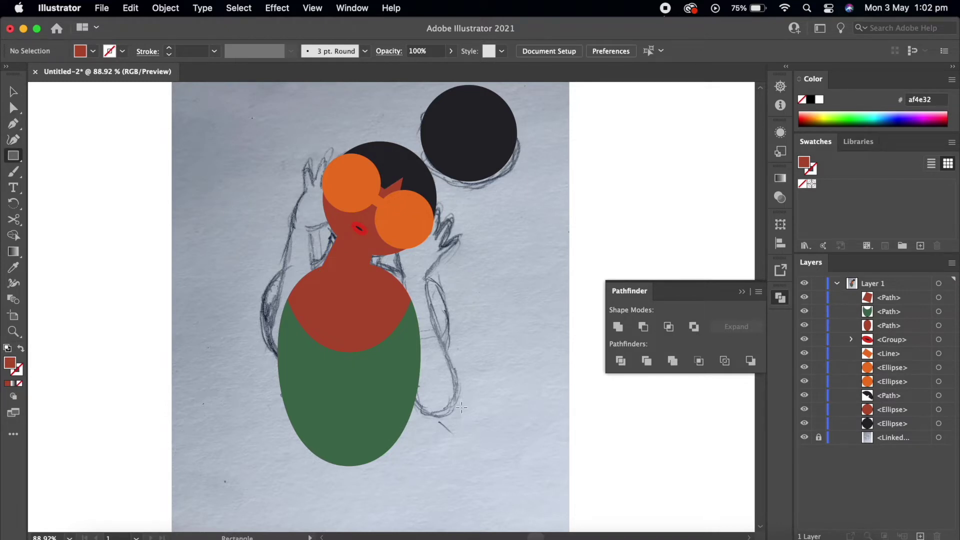
pyautogui.moveTo(464, 409); pyautogui.dragTo(404, 278)
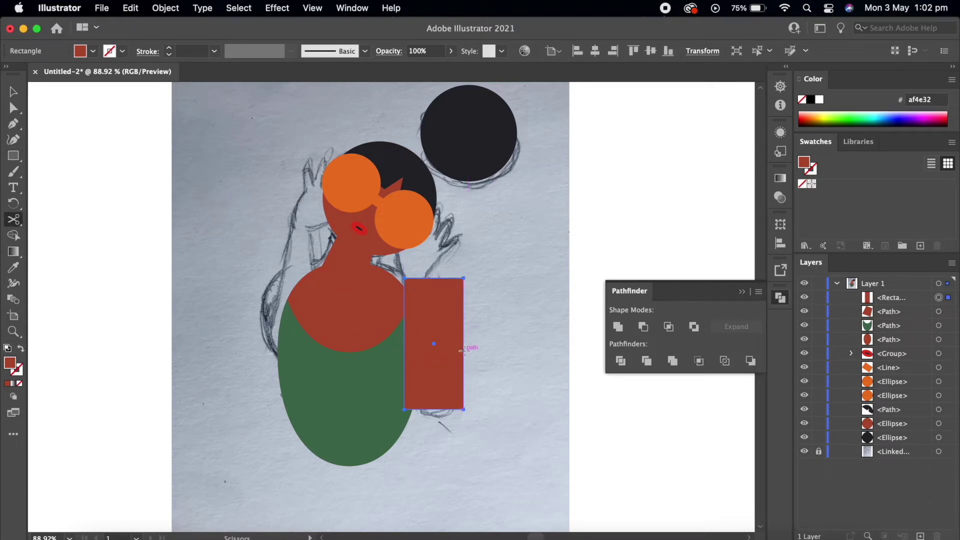
pyautogui.press('v')
pyautogui.moveTo(464, 344); pyautogui.dragTo(452, 345)
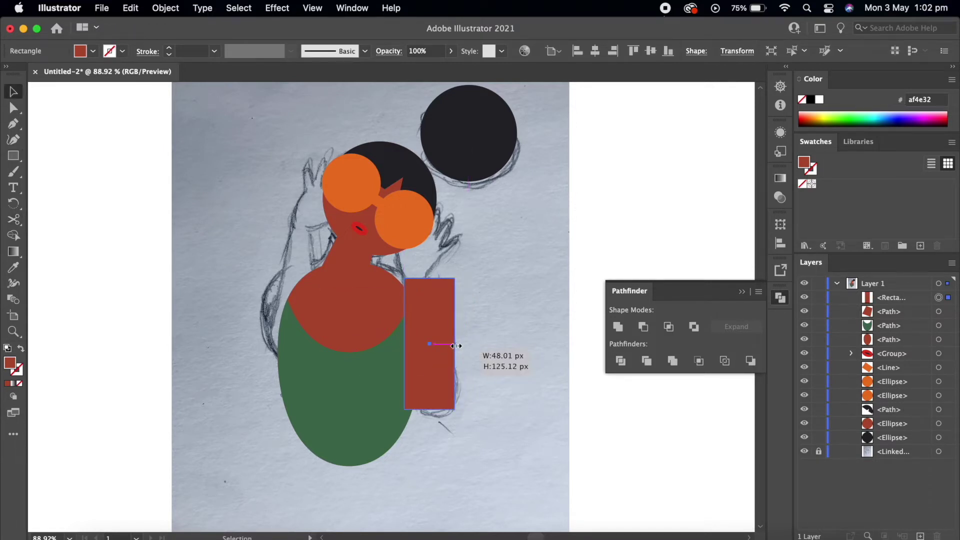
pyautogui.press('a')
pyautogui.click(405, 283)
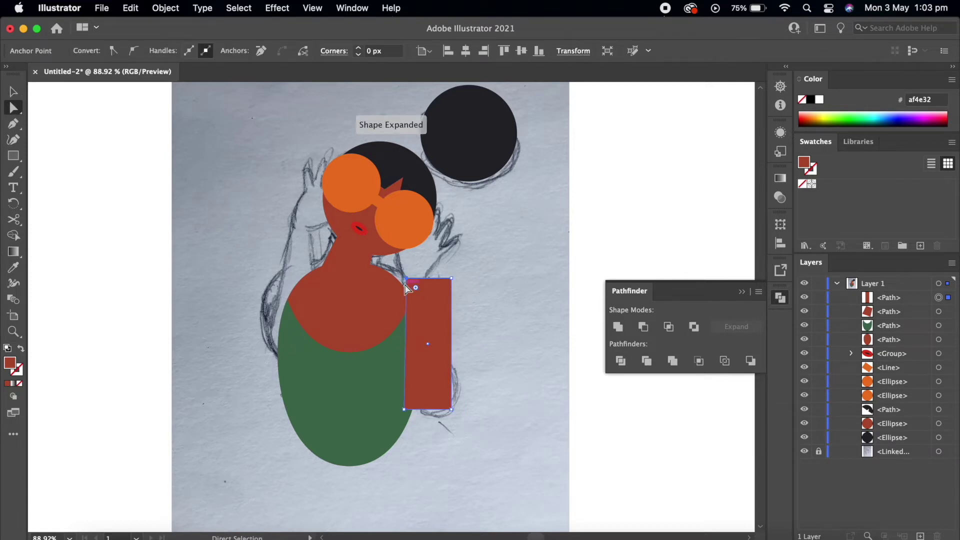
pyautogui.press('Right')
pyautogui.press('Right')
pyautogui.press('Right')
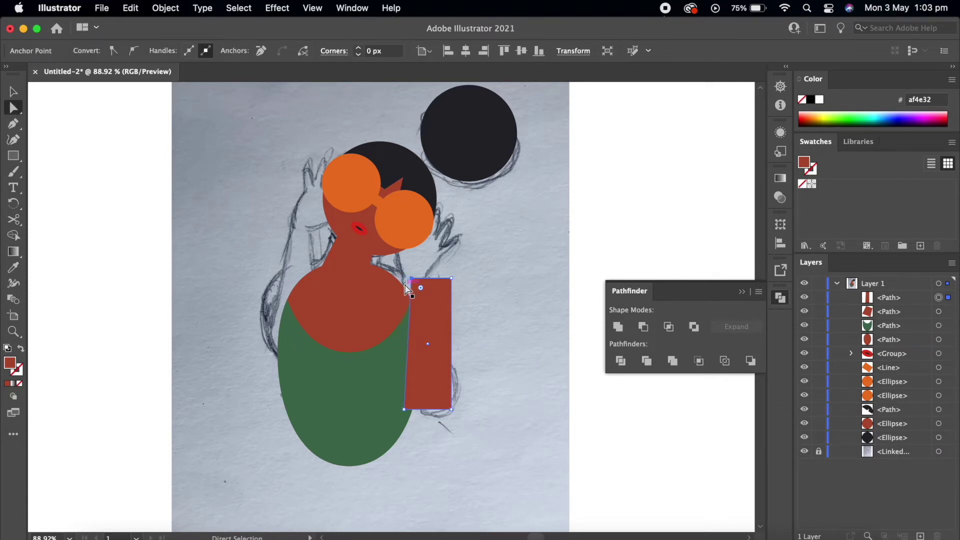
pyautogui.moveTo(452, 278); pyautogui.dragTo(454, 280)
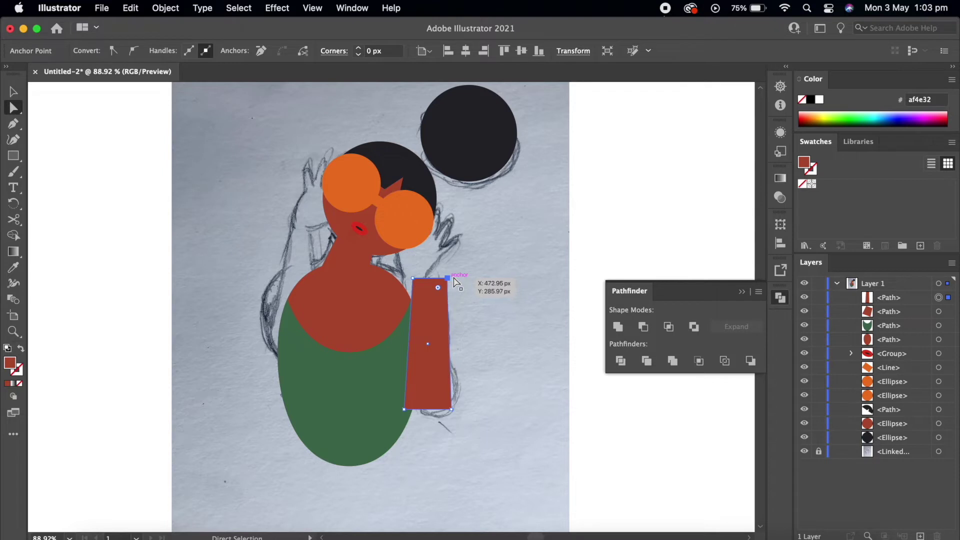
pyautogui.moveTo(453, 279); pyautogui.dragTo(449, 279)
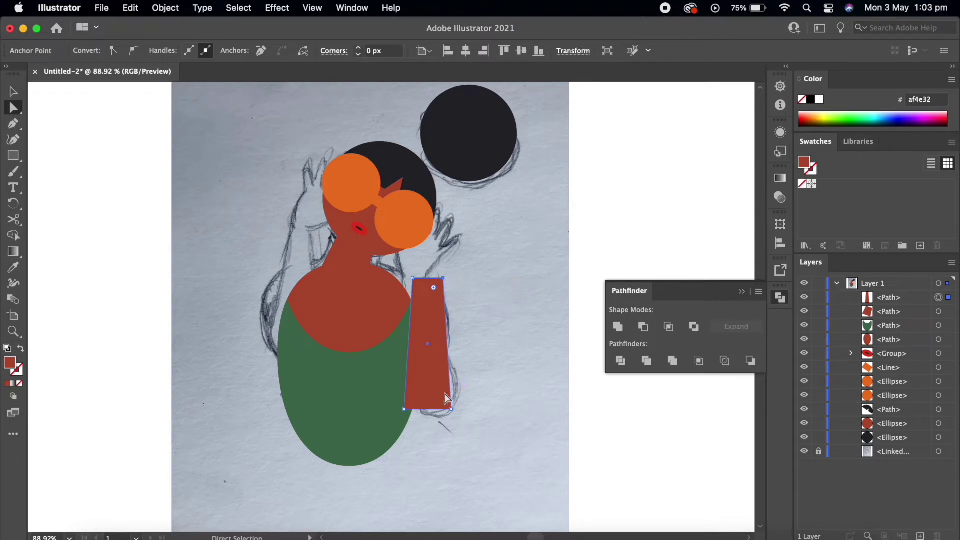
pyautogui.click(413, 403)
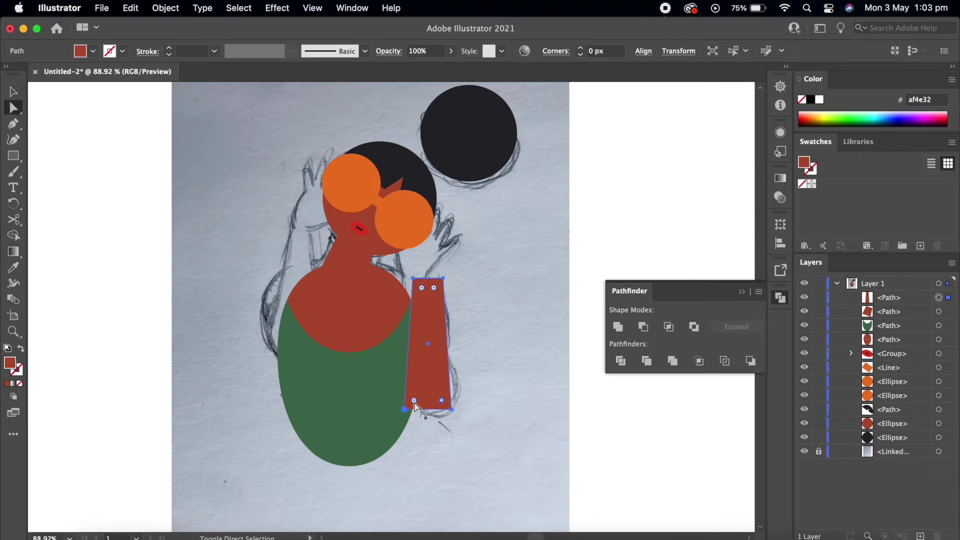
pyautogui.moveTo(414, 401); pyautogui.dragTo(424, 380)
# - Tilt the arm to follow the sketch and Alt-drag a copy for the left arm
pyautogui.press('v')
pyautogui.click(465, 406)
pyautogui.click(437, 392)
pyautogui.moveTo(457, 411)
pyautogui.mouseDown()
pyautogui.moveTo(466, 407)
pyautogui.moveTo(447, 391)
pyautogui.mouseUp()
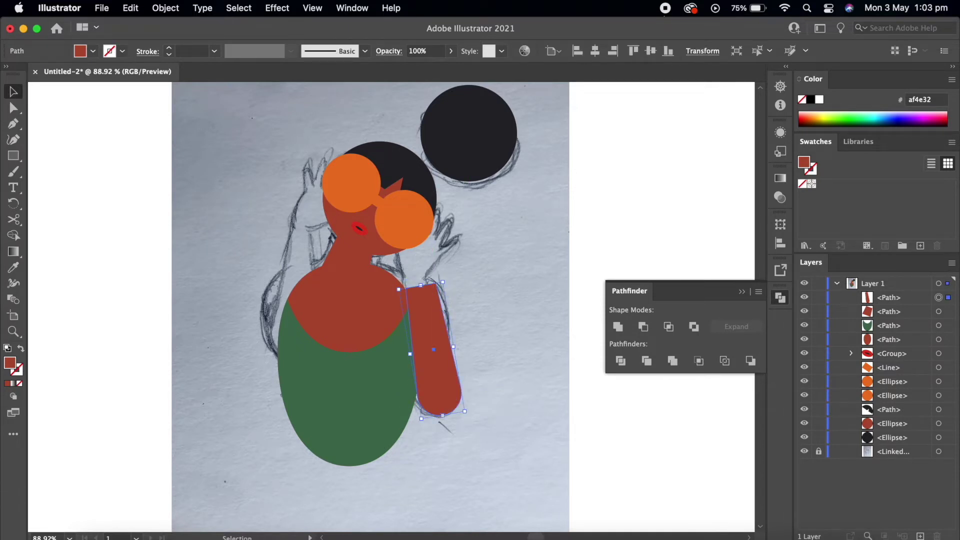
pyautogui.moveTo(446, 283); pyautogui.dragTo(455, 285)
pyautogui.moveTo(440, 320)
pyautogui.mouseDown()
pyautogui.moveTo(305, 258)
pyautogui.moveTo(319, 221)
pyautogui.moveTo(328, 235)
pyautogui.moveTo(299, 264)
pyautogui.mouseUp()
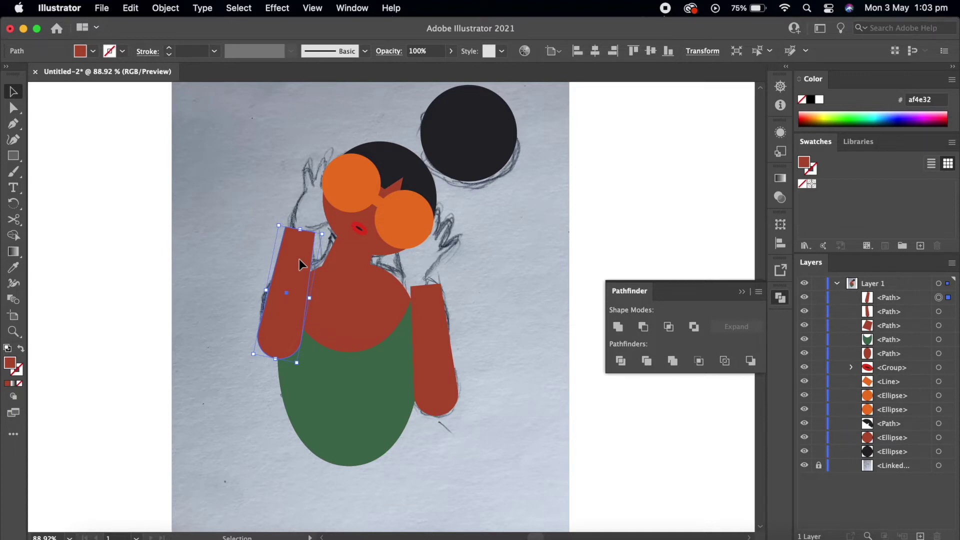
pyautogui.click(441, 332)
pyautogui.press('Left')
pyautogui.press('Left')
pyautogui.press('Left')
pyautogui.press('Left')
pyautogui.press('Left')
pyautogui.press('Left')
pyautogui.press('Left')
pyautogui.press('Left')
pyautogui.press('Left')
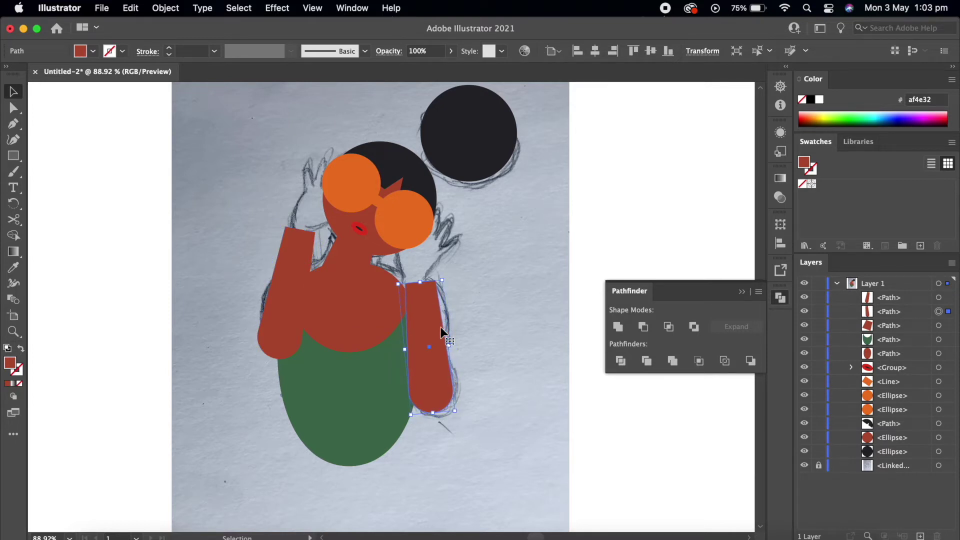
pyautogui.click(446, 445)
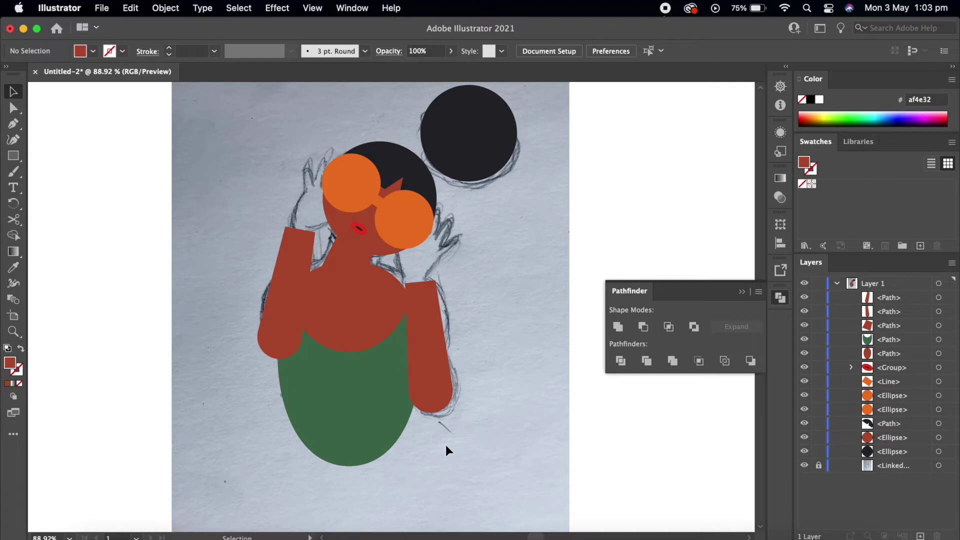
pyautogui.click(13, 156)
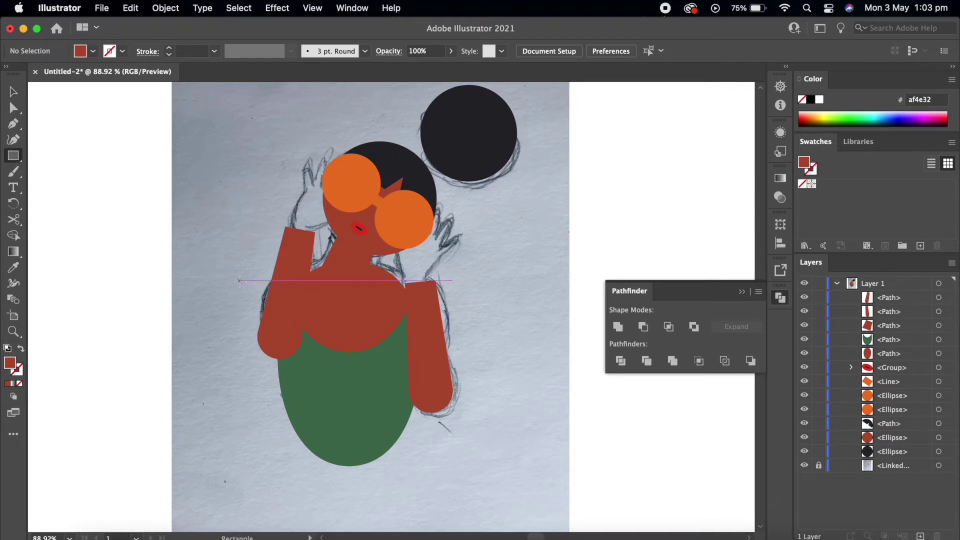
# - Draw a cutting rectangle across the lower body and position it at the waist
pyautogui.moveTo(415, 395); pyautogui.dragTo(176, 478)
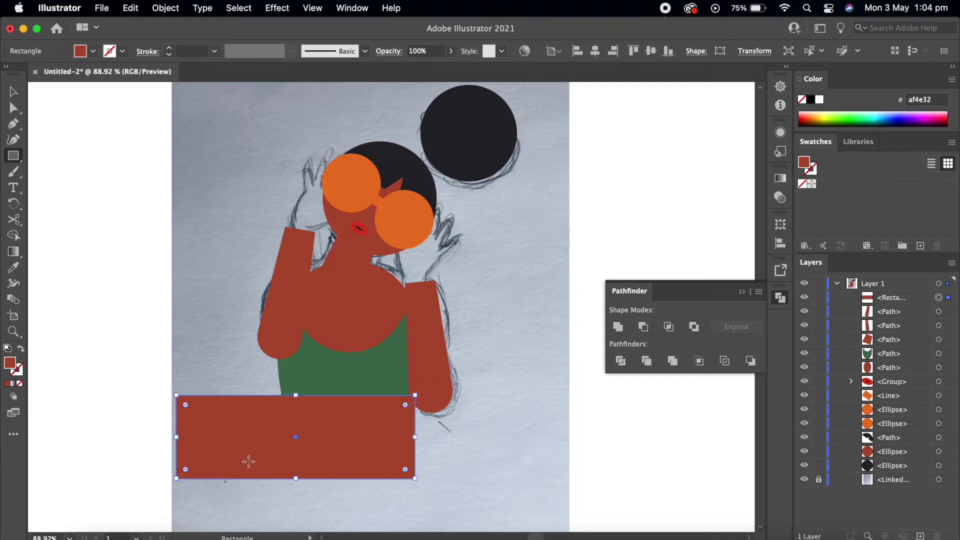
pyautogui.press('v')
pyautogui.moveTo(286, 471); pyautogui.dragTo(285, 464)
pyautogui.press('Up')
pyautogui.press('Up')
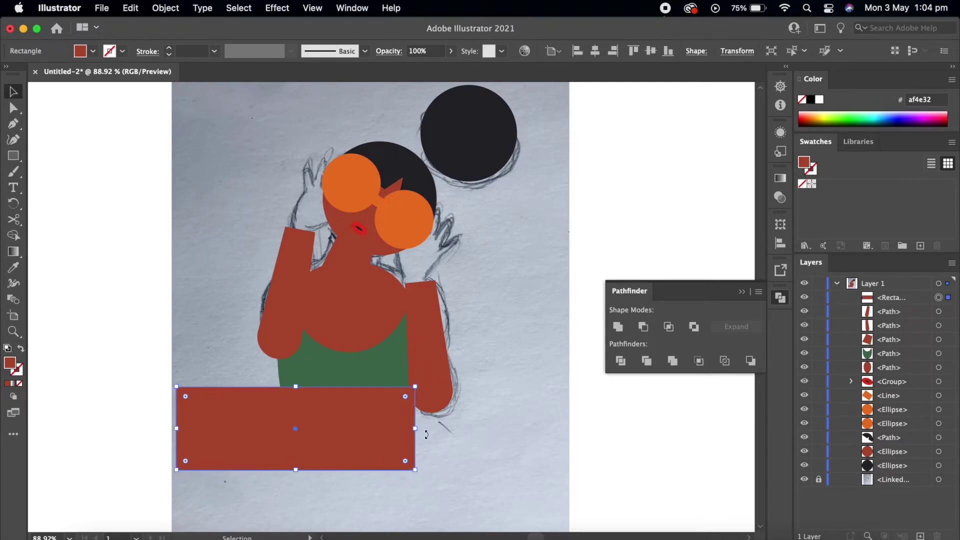
pyautogui.click(334, 340)
pyautogui.keyDown('shift'); pyautogui.click(335, 344); pyautogui.keyUp('shift')
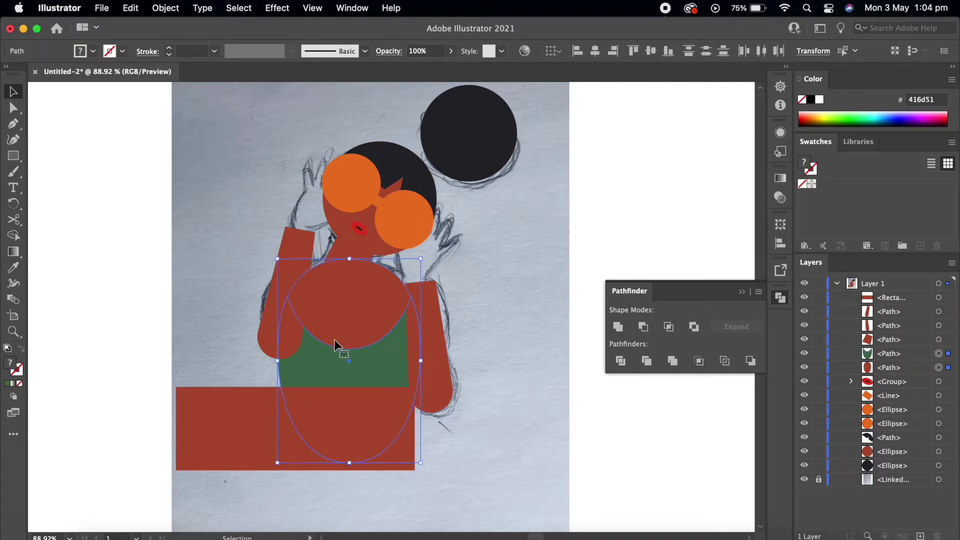
pyautogui.click(443, 341)
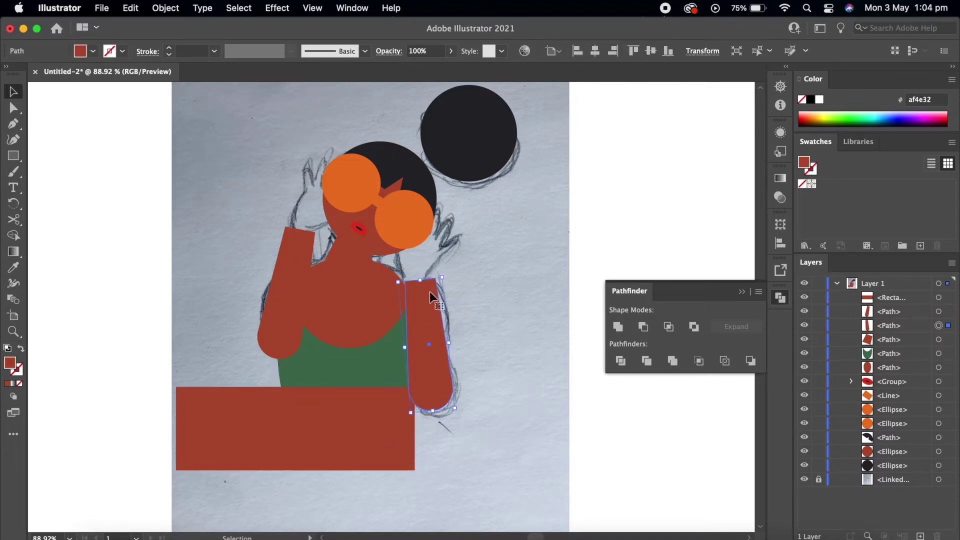
pyautogui.click(504, 320)
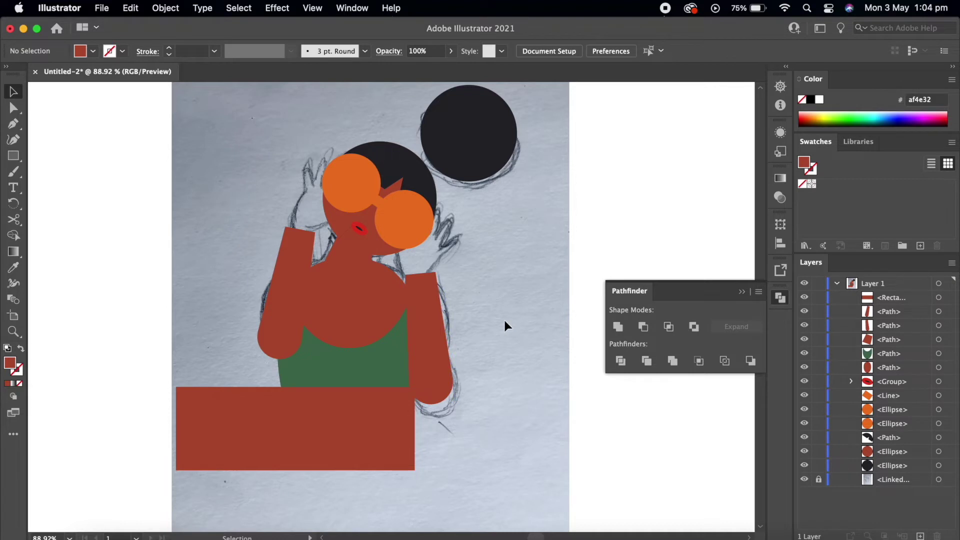
pyautogui.click(370, 408)
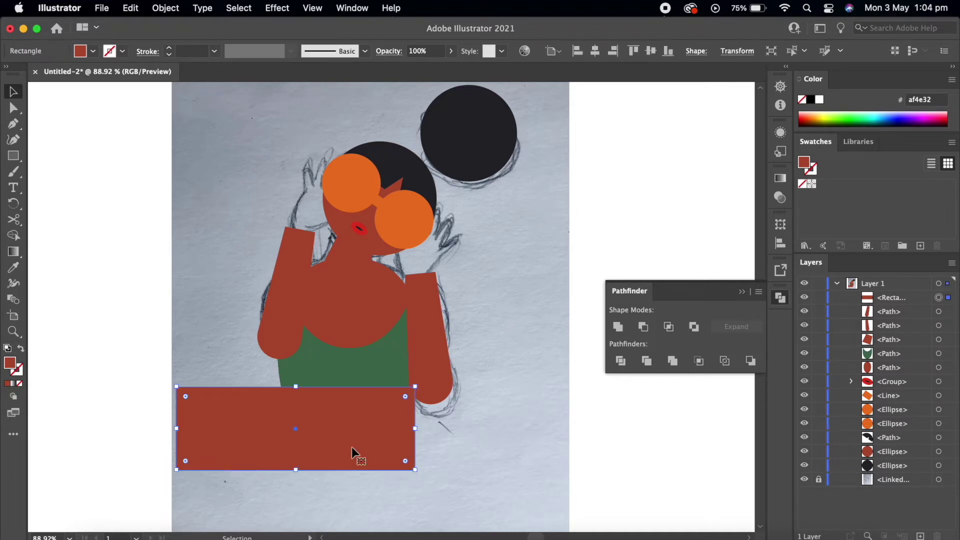
pyautogui.hotkey('shift', 'Up')
pyautogui.hotkey('shift', 'Up')
pyautogui.hotkey('shift', 'Up')
pyautogui.moveTo(296, 456); pyautogui.dragTo(296, 481)
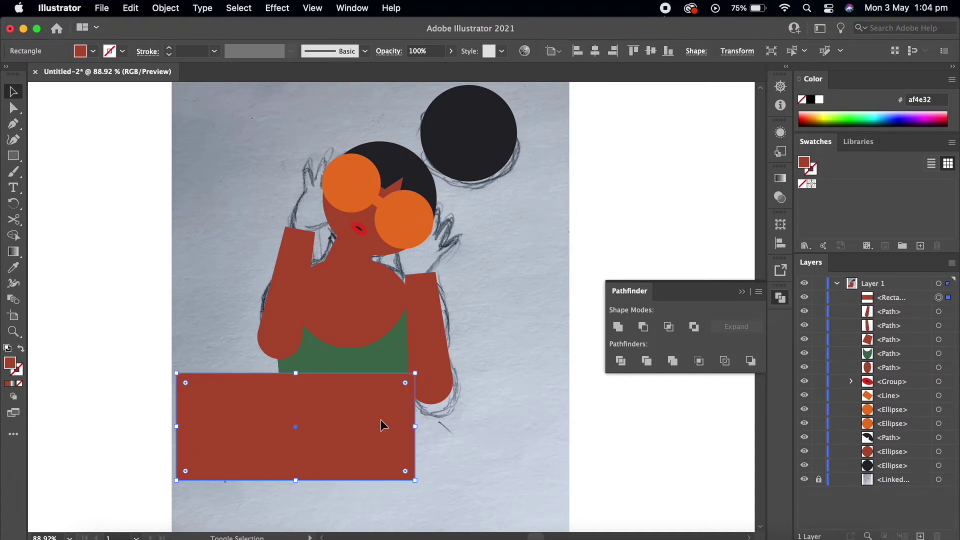
pyautogui.moveTo(380, 419); pyautogui.dragTo(390, 420)
# - Trim the green top and red body flat at the bottom with Minus Front
pyautogui.keyDown('shift'); pyautogui.click(365, 359); pyautogui.keyUp('shift')
pyautogui.click(644, 327)
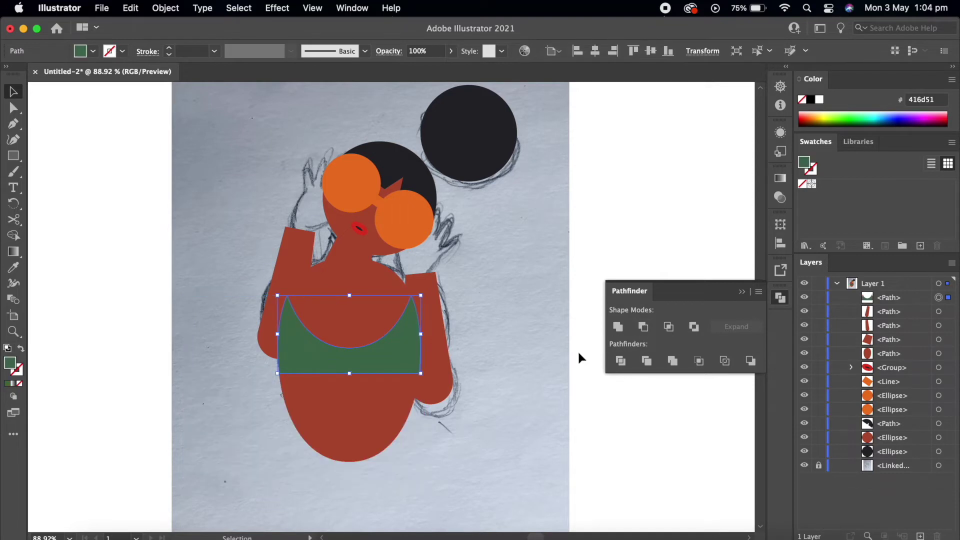
pyautogui.hotkey('ctrl', 'f')
pyautogui.keyDown('shift'); pyautogui.click(362, 326); pyautogui.keyUp('shift')
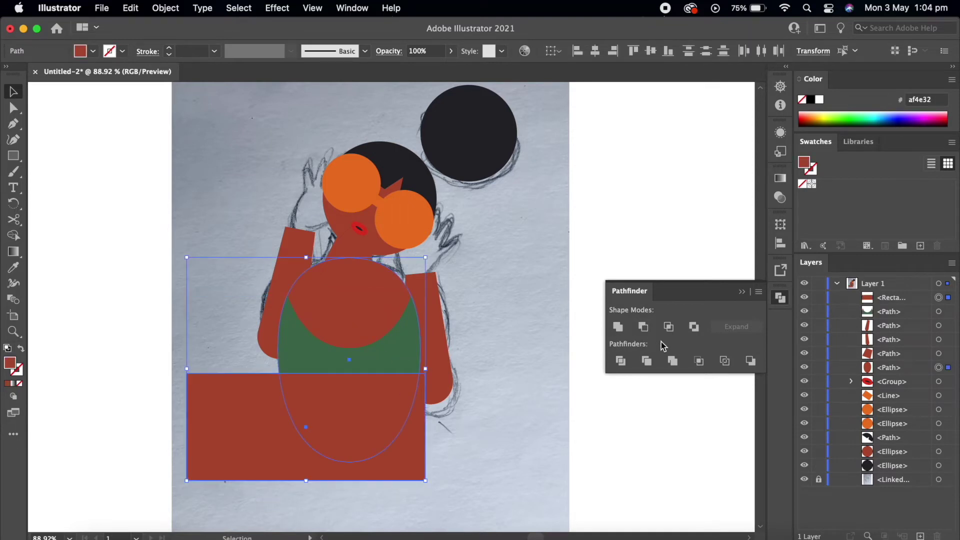
pyautogui.click(644, 327)
pyautogui.click(568, 371)
# - Place the red body just above the sketch and bring both arms to the front
pyautogui.click(378, 334)
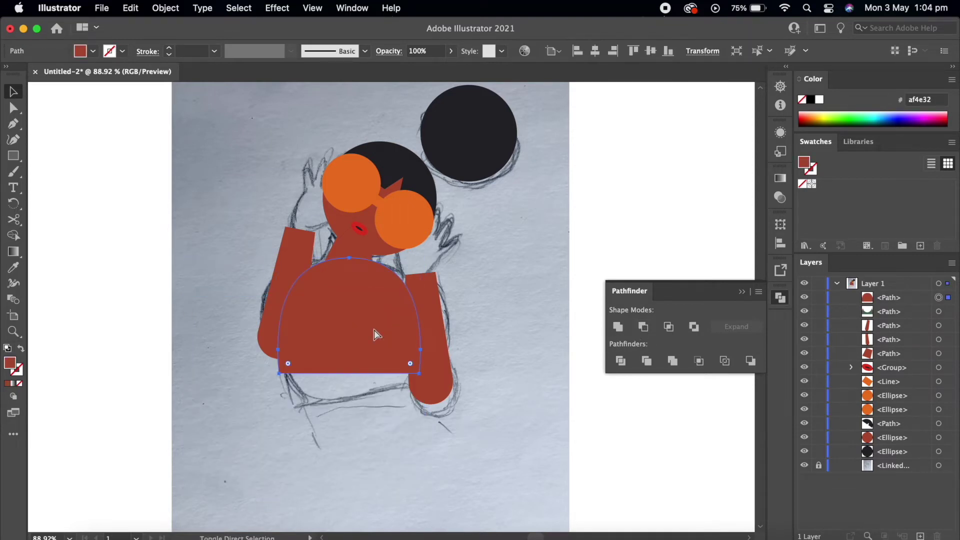
pyautogui.hotkey('ctrl', 'shift', '[')
pyautogui.hotkey('ctrl', ']')
pyautogui.click(445, 358)
pyautogui.keyDown('shift'); pyautogui.click(302, 253); pyautogui.keyUp('shift')
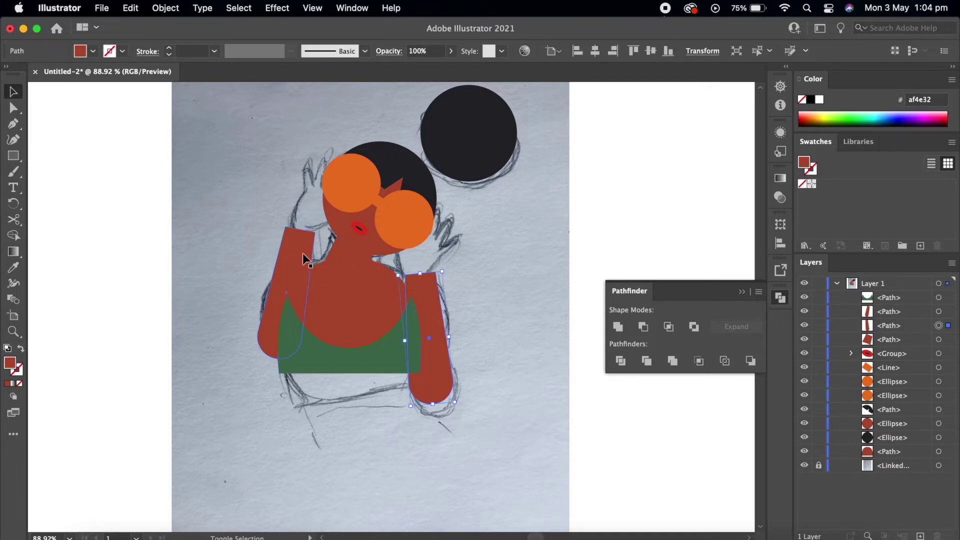
pyautogui.hotkey('ctrl', 'shift', ']')
pyautogui.click(476, 390)
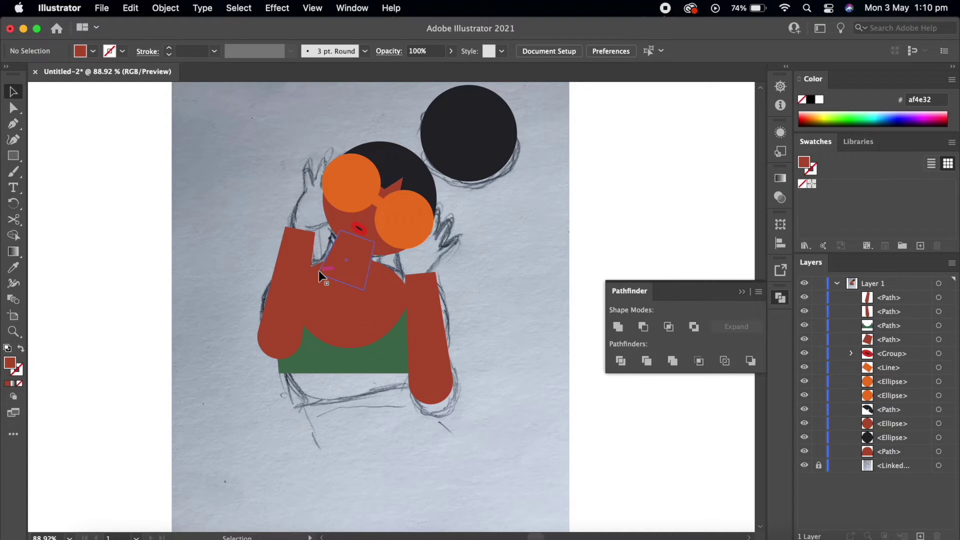
# - Draw a small rectangle at the raised hand beside the left lens
pyautogui.scroll(3, 319, 271)
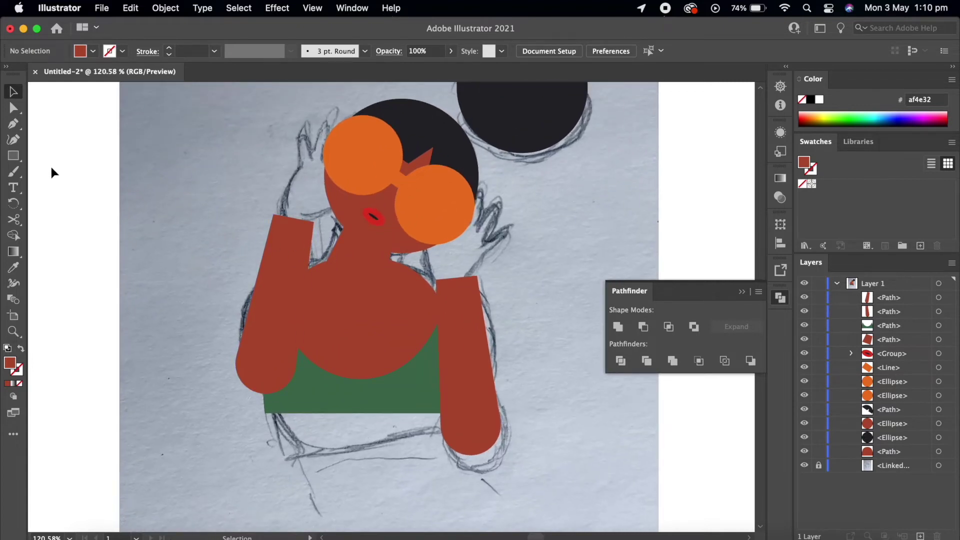
pyautogui.click(15, 157)
pyautogui.moveTo(274, 214); pyautogui.dragTo(320, 172)
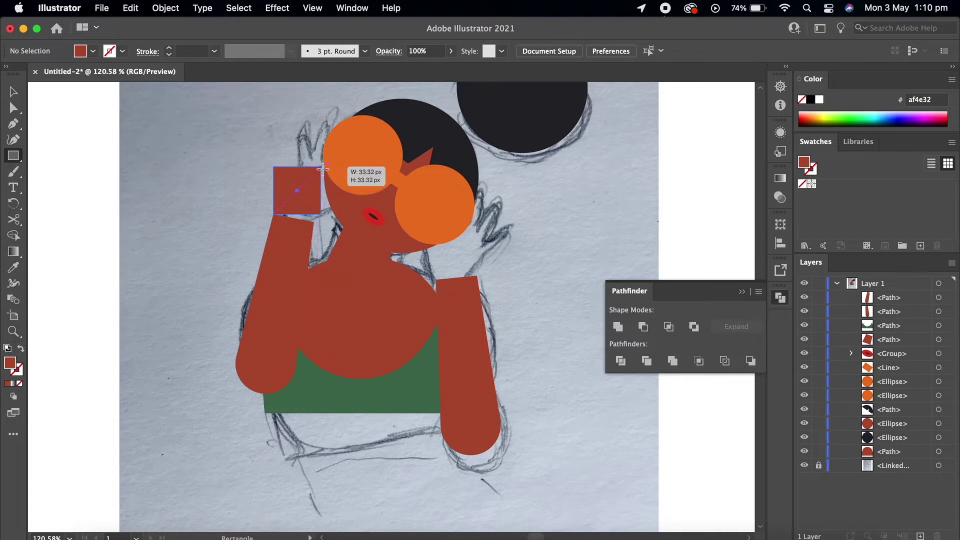
pyautogui.moveTo(319, 172); pyautogui.dragTo(316, 163)
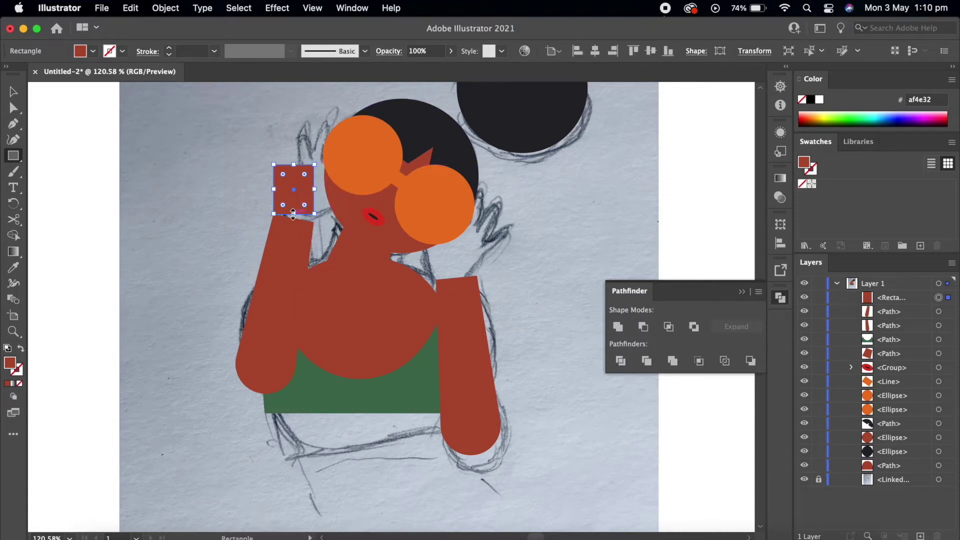
pyautogui.moveTo(294, 214); pyautogui.dragTo(295, 224)
pyautogui.scroll(5, 306, 240)
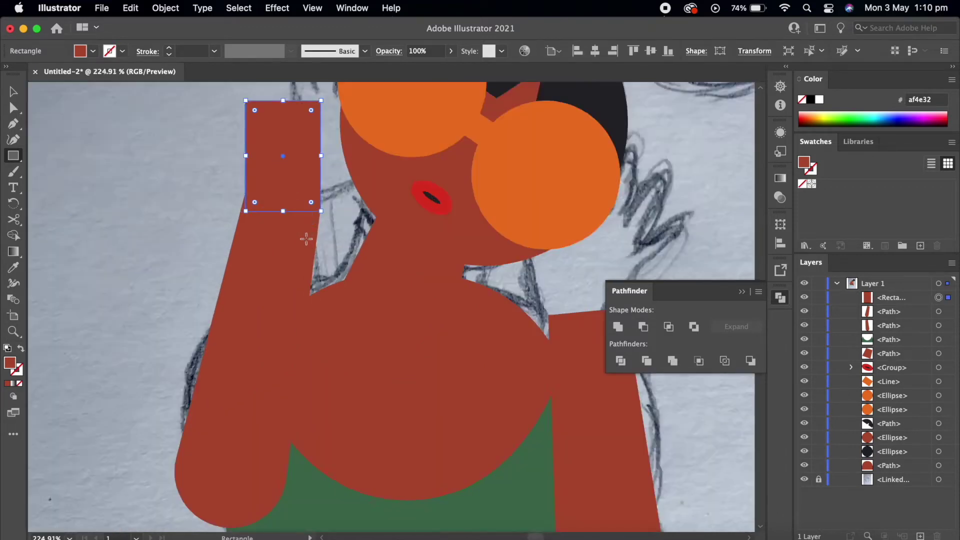
pyautogui.scroll(5, 352, 229)
pyautogui.click(353, 229)
pyautogui.click(450, 310)
pyautogui.press('v')
pyautogui.click(377, 262)
pyautogui.scroll(3, 378, 262)
pyautogui.scroll(2, 354, 214)
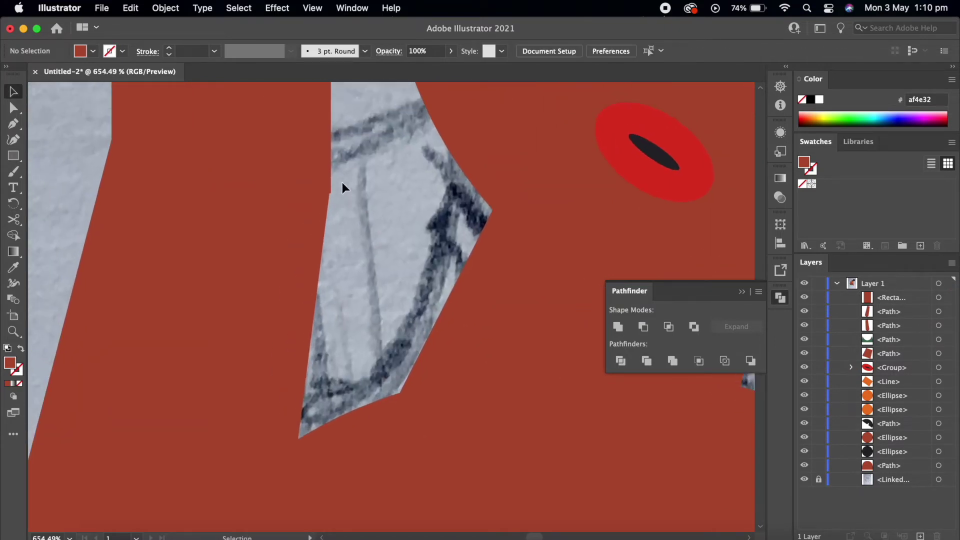
# - Reshape the small rectangle into a raised forearm by adjusting its edges and corners
pyautogui.press('a')
pyautogui.click(269, 194)
pyautogui.press('v')
pyautogui.moveTo(221, 193); pyautogui.dragTo(222, 181)
pyautogui.press('a')
pyautogui.moveTo(327, 181); pyautogui.dragTo(328, 183)
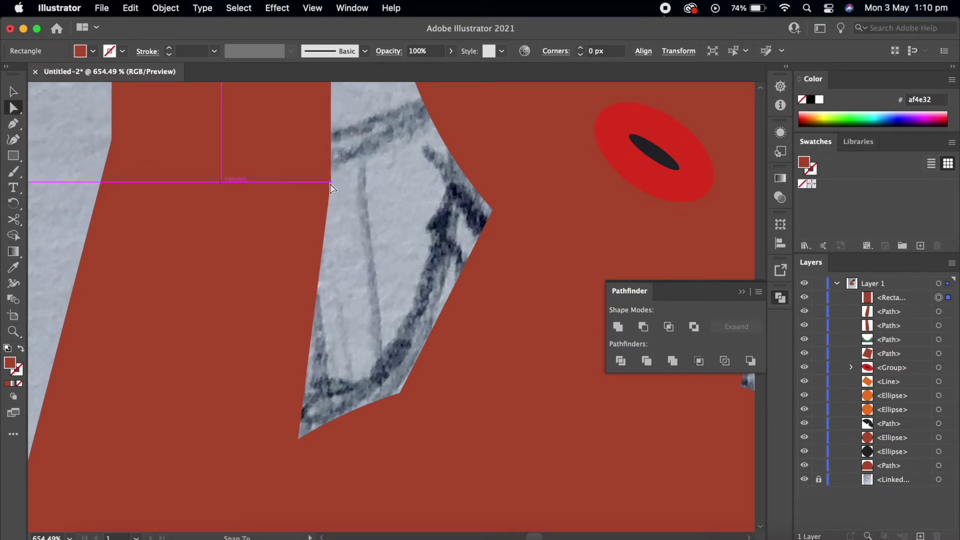
pyautogui.press('super+shift+a')
pyautogui.scroll(-6, 357, 217)
pyautogui.scroll(3, 357, 217)
pyautogui.click(326, 231)
pyautogui.press('v')
pyautogui.moveTo(328, 205); pyautogui.dragTo(328, 218)
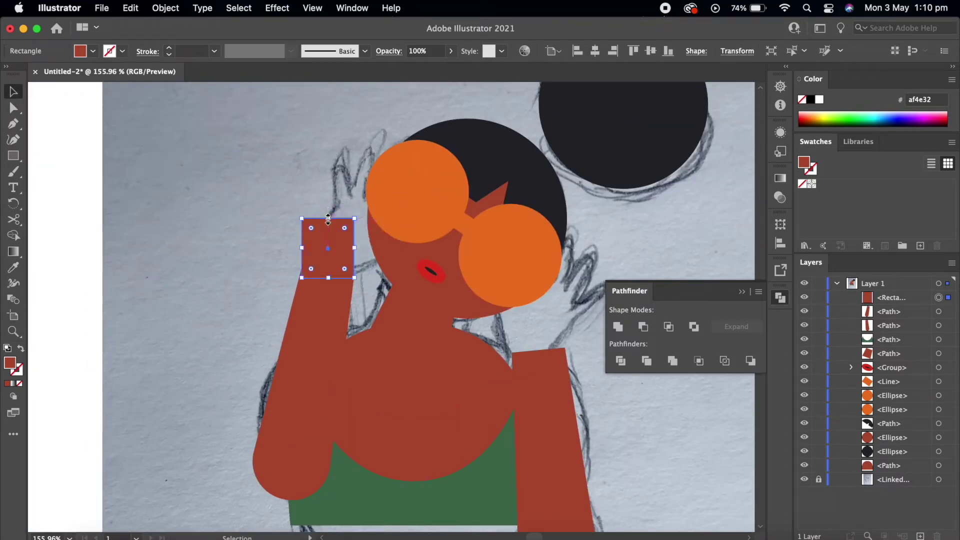
pyautogui.click(165, 189)
# - Draw a second small rectangle and place it tilted atop the hand as a finger
pyautogui.click(13, 156)
pyautogui.moveTo(234, 204); pyautogui.dragTo(253, 258)
pyautogui.press('v')
pyautogui.moveTo(255, 197)
pyautogui.mouseDown()
pyautogui.moveTo(275, 211)
pyautogui.moveTo(356, 217)
pyautogui.mouseUp()
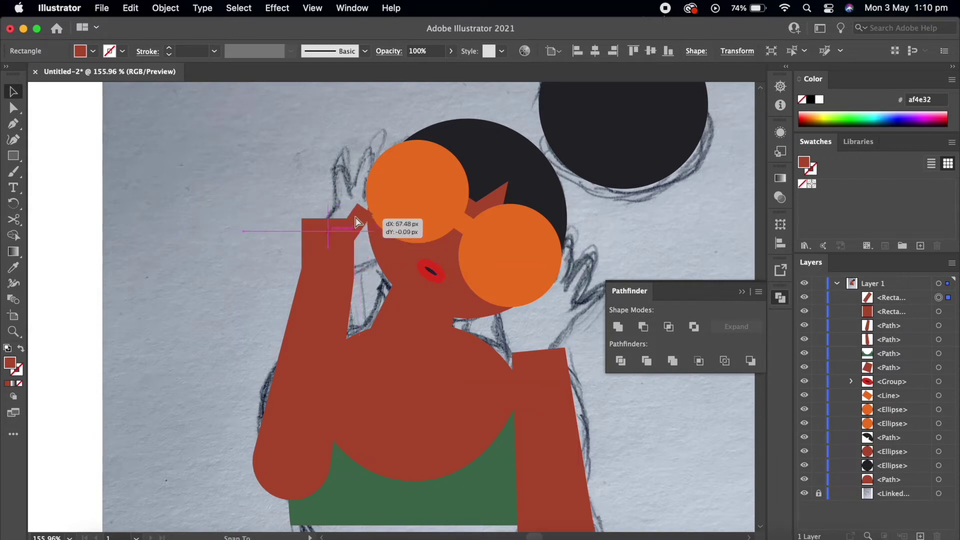
pyautogui.moveTo(356, 215)
pyautogui.mouseDown()
pyautogui.moveTo(340, 182)
pyautogui.moveTo(305, 217)
pyautogui.mouseUp()
pyautogui.click(364, 251)
pyautogui.press('a')
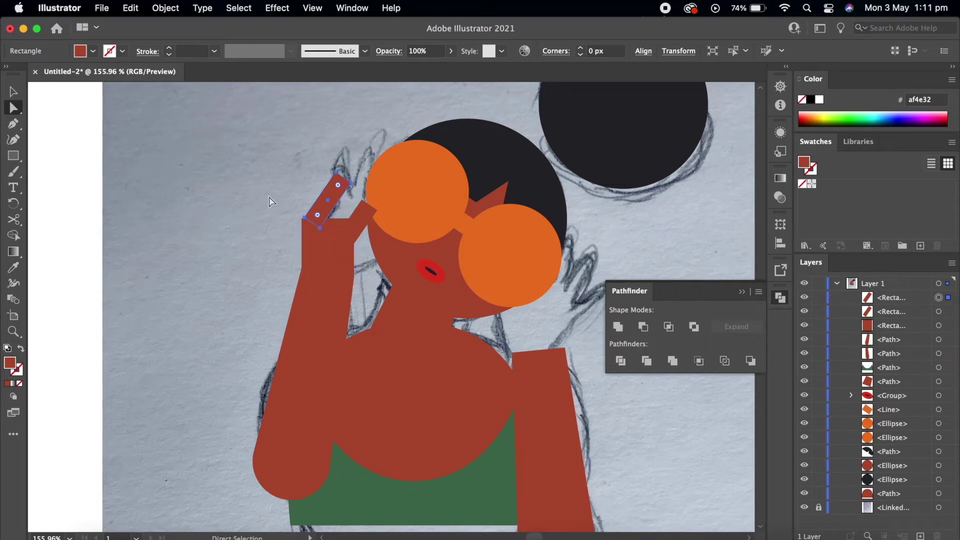
# - Stretch the first finger to meet the hand, then copy another finger rectangle upward and rotate it nearly horizontal
pyautogui.scroll(5, 280, 195)
pyautogui.moveTo(428, 290); pyautogui.dragTo(416, 297)
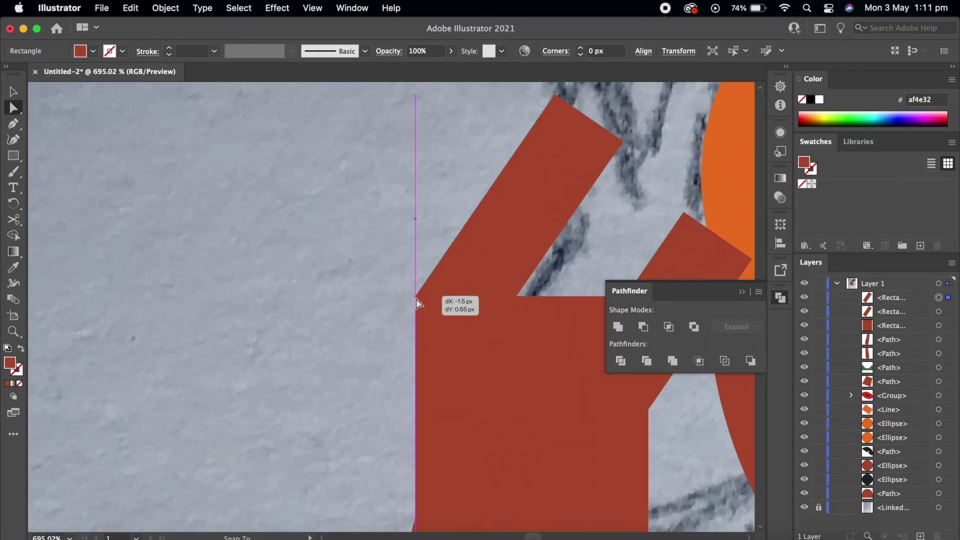
pyautogui.click(378, 320)
pyautogui.scroll(-2, 376, 320)
pyautogui.scroll(-1, 376, 320)
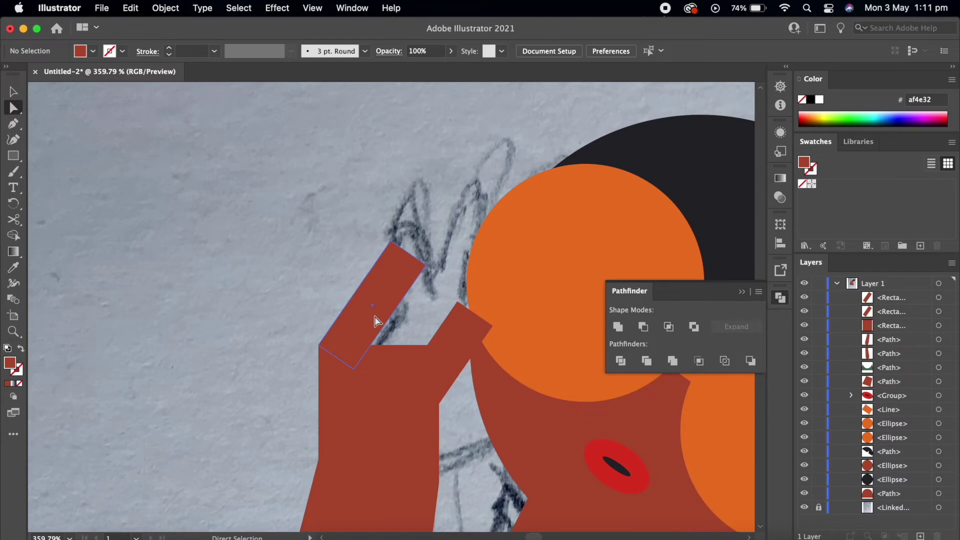
pyautogui.scroll(-1, 376, 320)
pyautogui.keyDown('alt'); pyautogui.moveTo(385, 301); pyautogui.dragTo(384, 221); pyautogui.keyUp('alt')
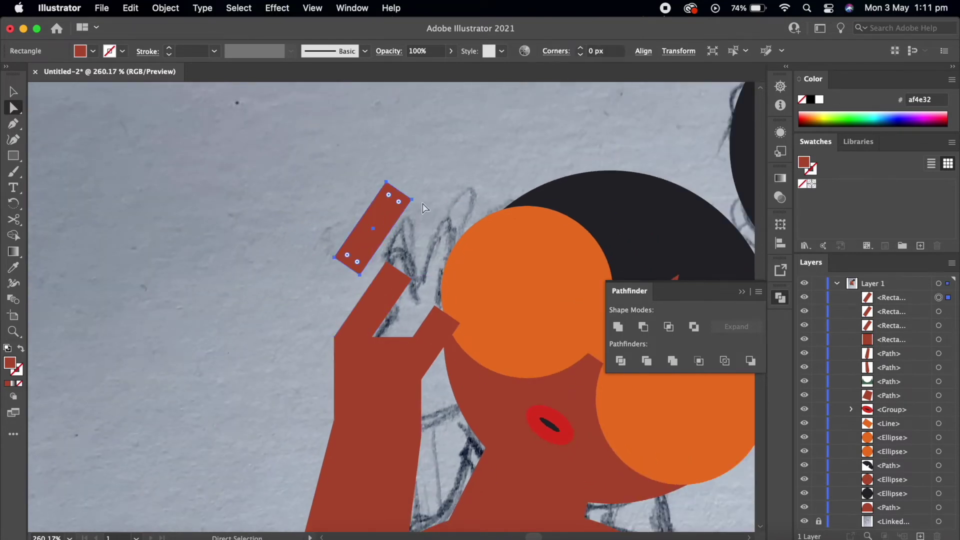
pyautogui.press('v')
pyautogui.moveTo(419, 194)
pyautogui.mouseDown()
pyautogui.moveTo(401, 219)
pyautogui.moveTo(399, 259)
pyautogui.moveTo(384, 264)
pyautogui.mouseUp()
# - Duplicate the arm and finger pieces down-right and adjust an anchor on the copied finger
pyautogui.press('a')
pyautogui.keyDown('shift'); pyautogui.click(390, 308); pyautogui.keyUp('shift')
pyautogui.moveTo(418, 272); pyautogui.dragTo(442, 281)
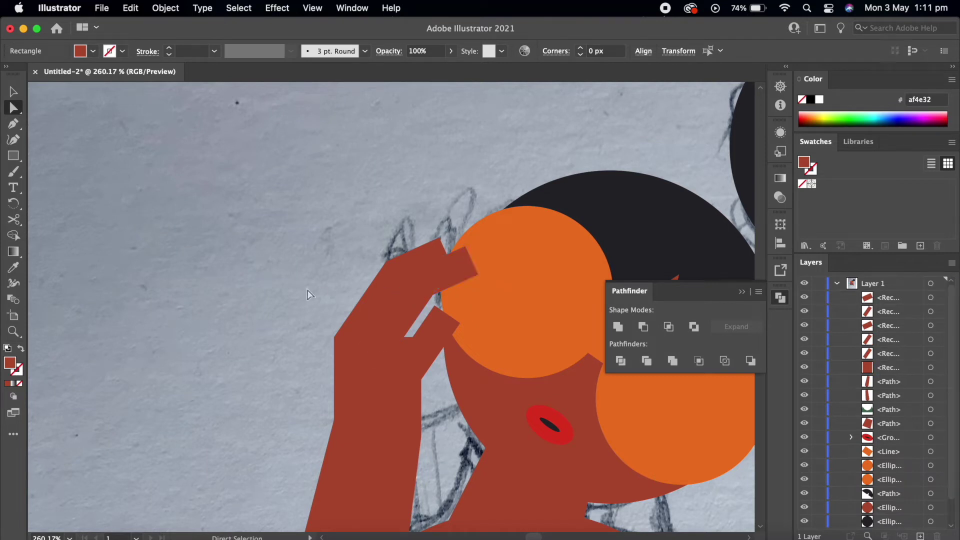
pyautogui.click(418, 328)
pyautogui.moveTo(426, 343); pyautogui.dragTo(423, 353)
# - Move a finger rectangle up over the hand's notch, rotating it toward upright
pyautogui.scroll(5, 423, 353)
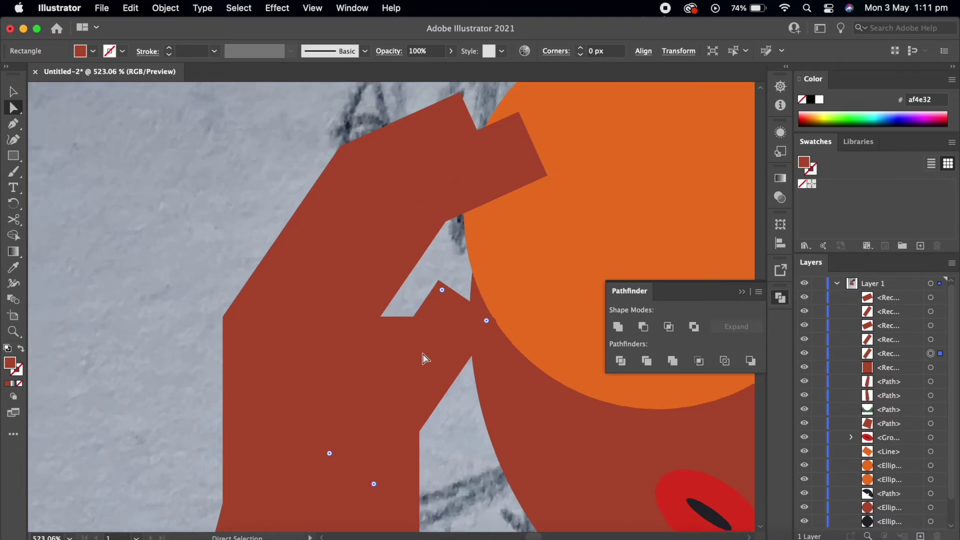
pyautogui.scroll(2, 424, 358)
pyautogui.moveTo(463, 294)
pyautogui.mouseDown()
pyautogui.moveTo(478, 250)
pyautogui.moveTo(417, 346)
pyautogui.mouseUp()
pyautogui.press('v')
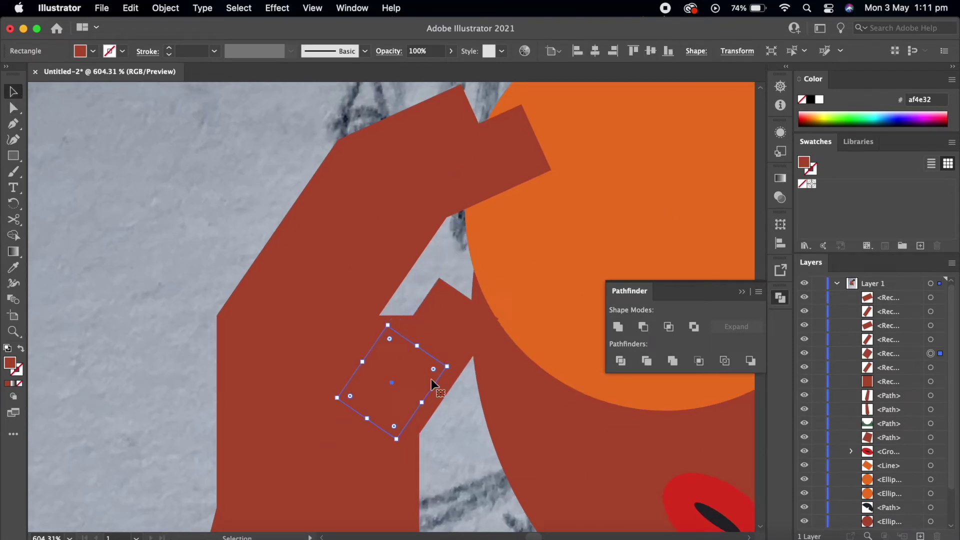
pyautogui.moveTo(454, 364); pyautogui.dragTo(461, 337)
pyautogui.press('a')
pyautogui.moveTo(407, 397); pyautogui.dragTo(526, 292)
# - Set that finger's Transform rotation angle to 0 and drop it into the notch under the lens edge
pyautogui.click(678, 50)
pyautogui.doubleClick(586, 108)
pyautogui.write('0')
pyautogui.press('Return')
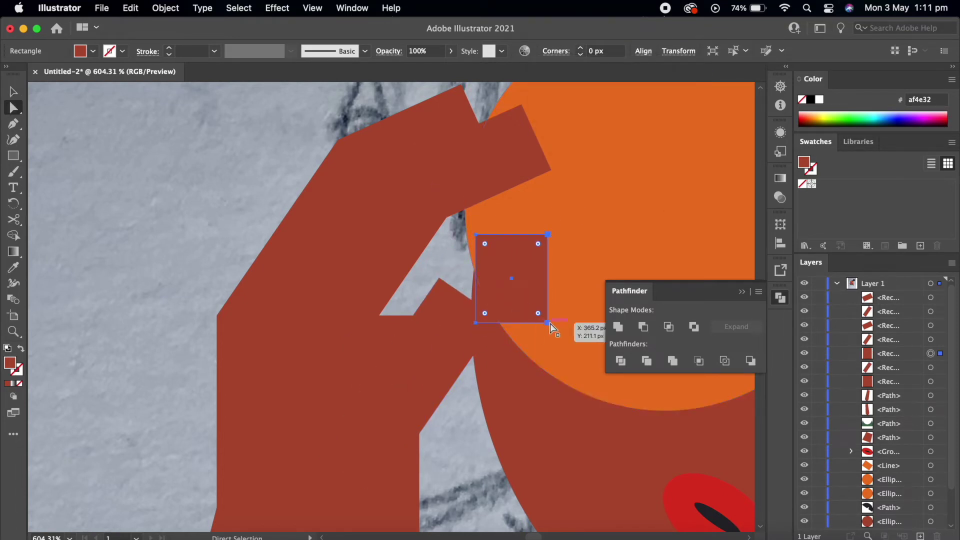
pyautogui.moveTo(551, 328); pyautogui.dragTo(499, 319)
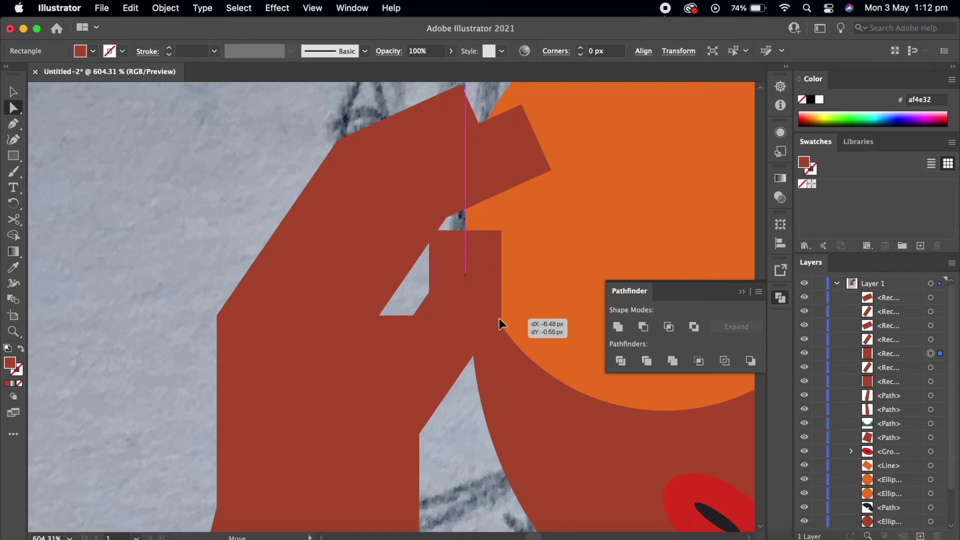
pyautogui.moveTo(499, 319); pyautogui.dragTo(499, 320)
# - Round the upright finger's top into a semicircle and round the ends of the tilted and upper fingers
pyautogui.scroll(-1, 453, 276)
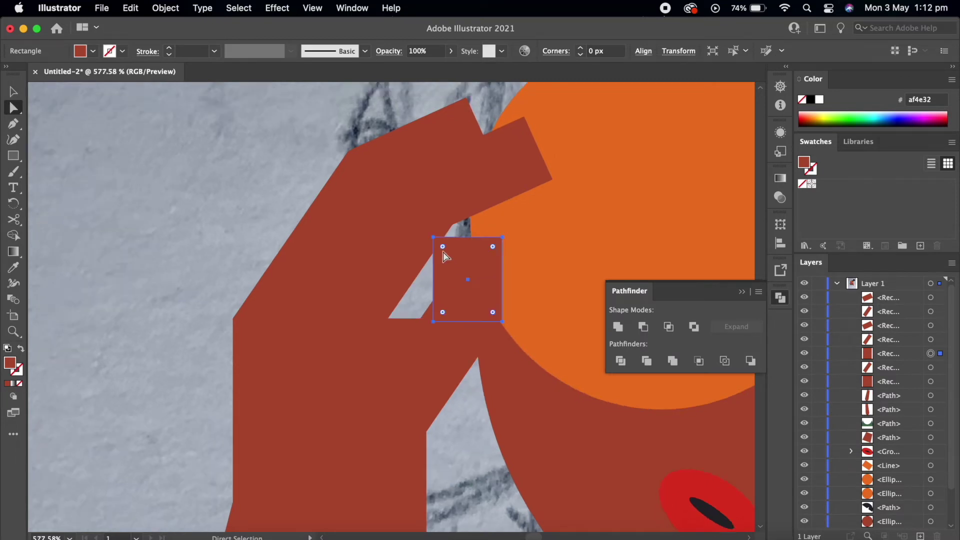
pyautogui.moveTo(493, 247); pyautogui.dragTo(490, 309)
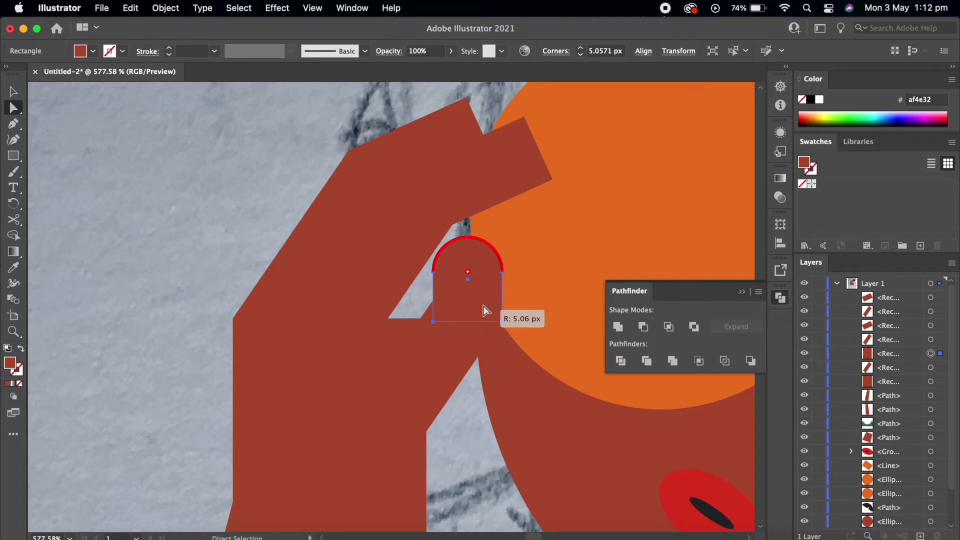
pyautogui.click(510, 186)
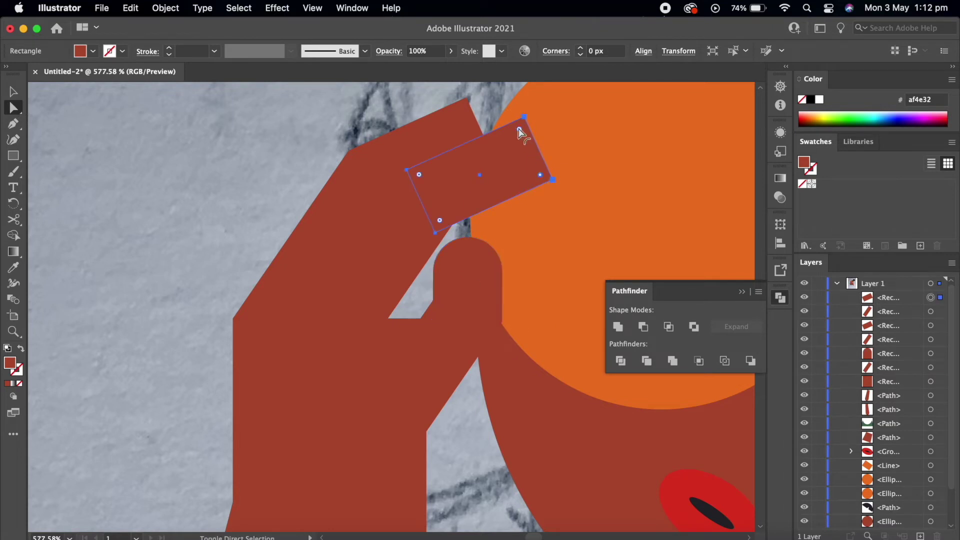
pyautogui.moveTo(520, 129); pyautogui.dragTo(453, 175)
pyautogui.click(464, 126)
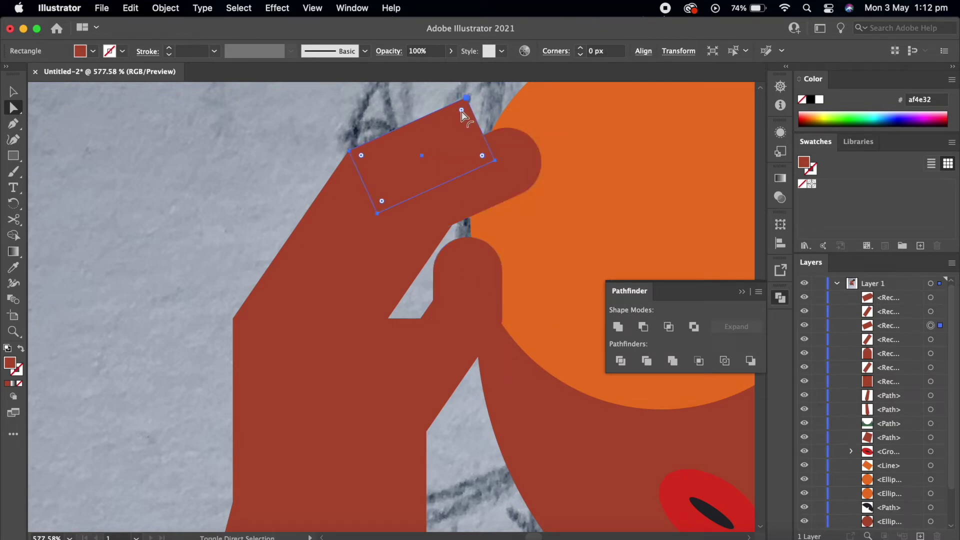
pyautogui.moveTo(483, 159); pyautogui.dragTo(445, 175)
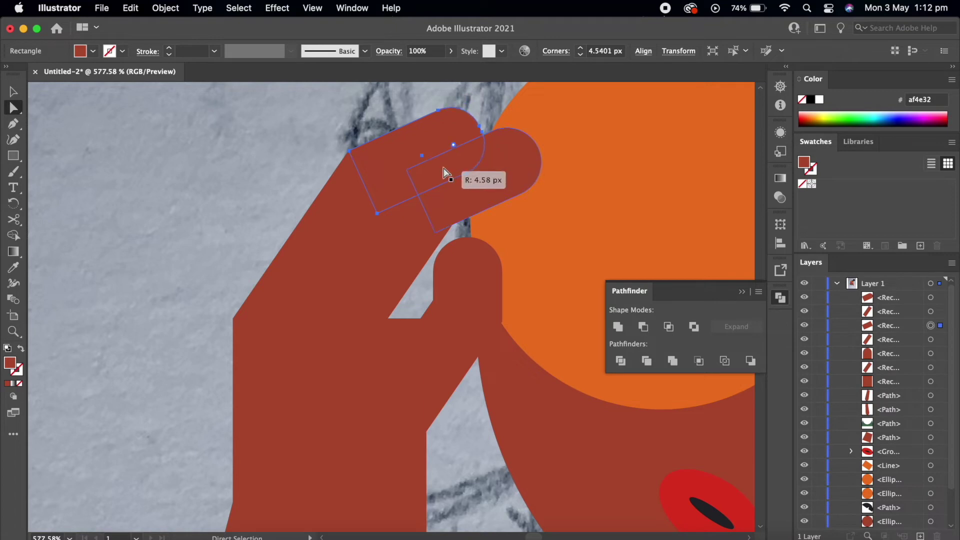
pyautogui.click(295, 188)
# - Duplicate a finger rectangle lower on the hand, then shorten and rotate the copy
pyautogui.scroll(-5, 321, 209)
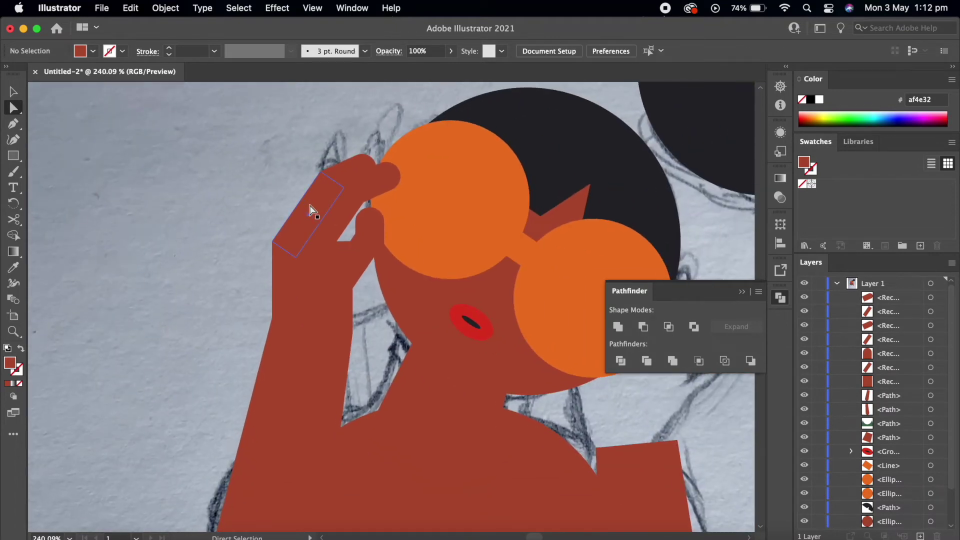
pyautogui.click(363, 245)
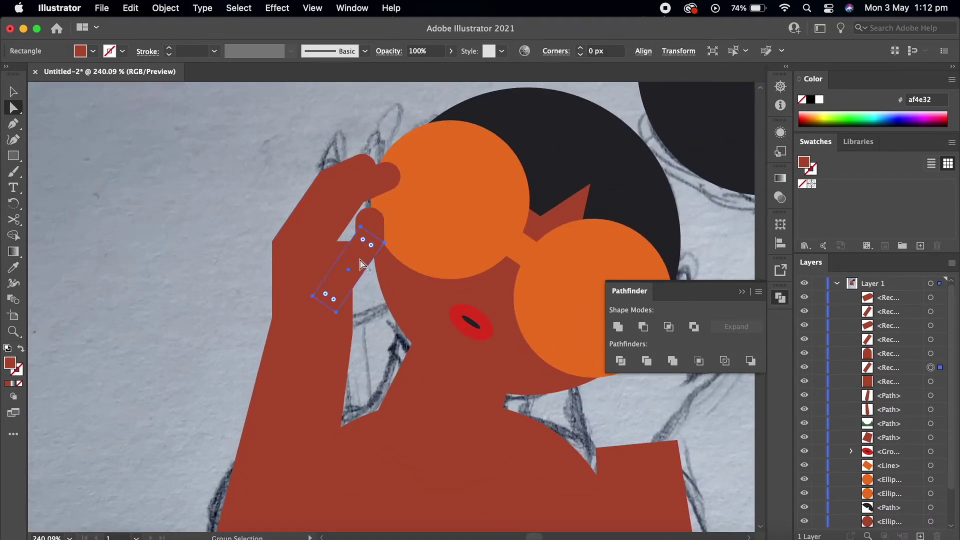
pyautogui.moveTo(360, 258); pyautogui.dragTo(320, 250)
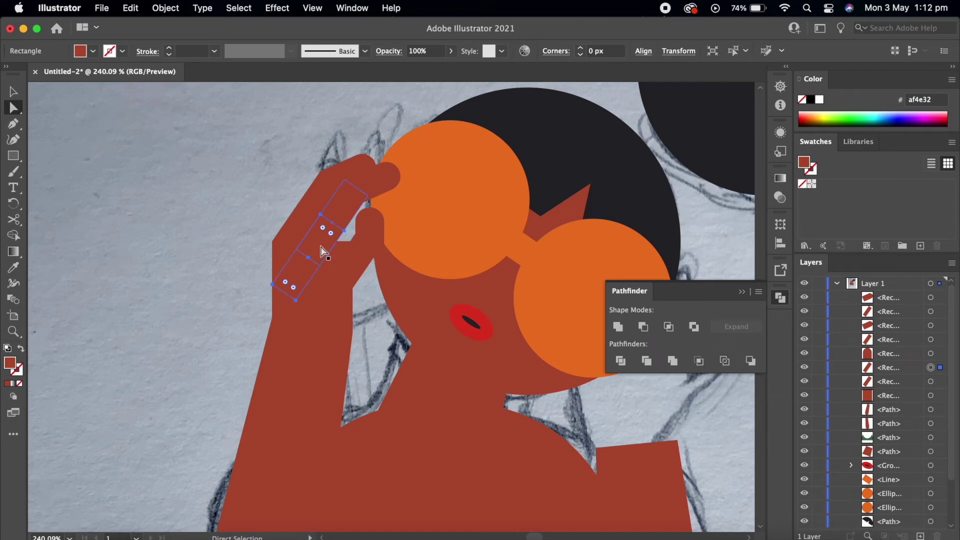
pyautogui.press('v')
pyautogui.moveTo(332, 225)
pyautogui.mouseDown()
pyautogui.moveTo(311, 257)
pyautogui.moveTo(339, 302)
pyautogui.moveTo(358, 248)
pyautogui.moveTo(348, 255)
pyautogui.mouseUp()
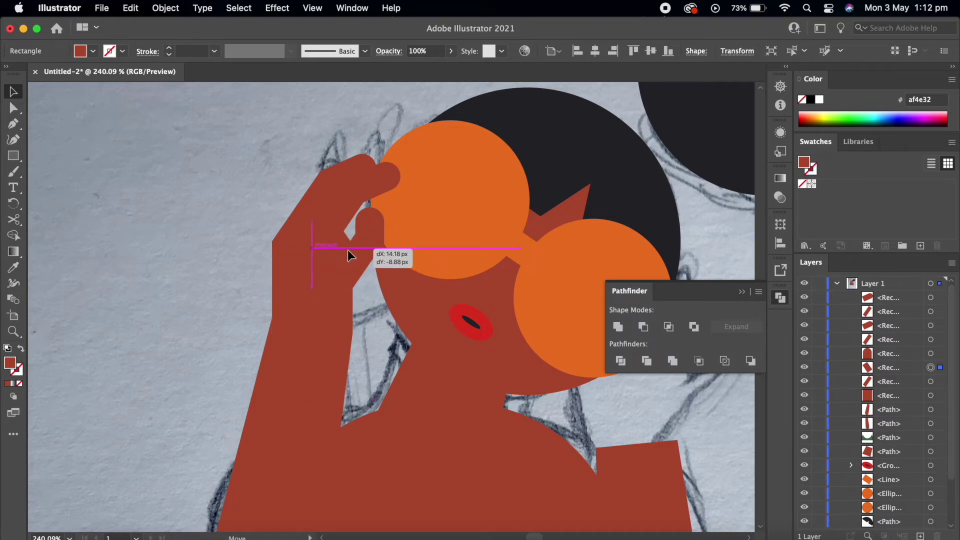
pyautogui.click(241, 245)
# - Rotate the small finger rectangle, then Unite the large finger rectangle with its rounded fingertip in Pathfinder
pyautogui.scroll(2, 241, 245)
pyautogui.scroll(2, 241, 245)
pyautogui.click(416, 233)
pyautogui.moveTo(454, 266)
pyautogui.mouseDown()
pyautogui.moveTo(448, 281)
pyautogui.moveTo(453, 267)
pyautogui.mouseUp()
pyautogui.click(431, 199)
pyautogui.keyDown('shift'); pyautogui.click(488, 146); pyautogui.keyUp('shift')
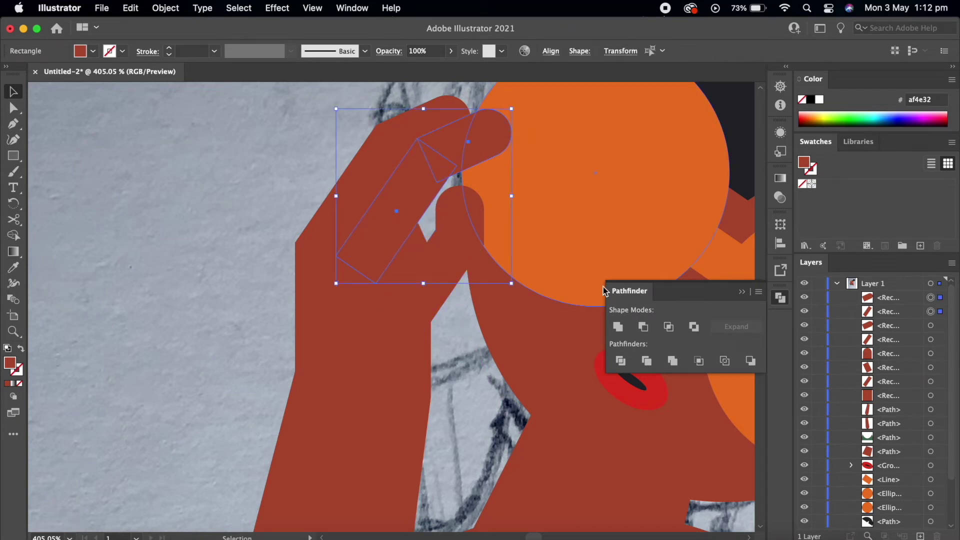
pyautogui.click(618, 327)
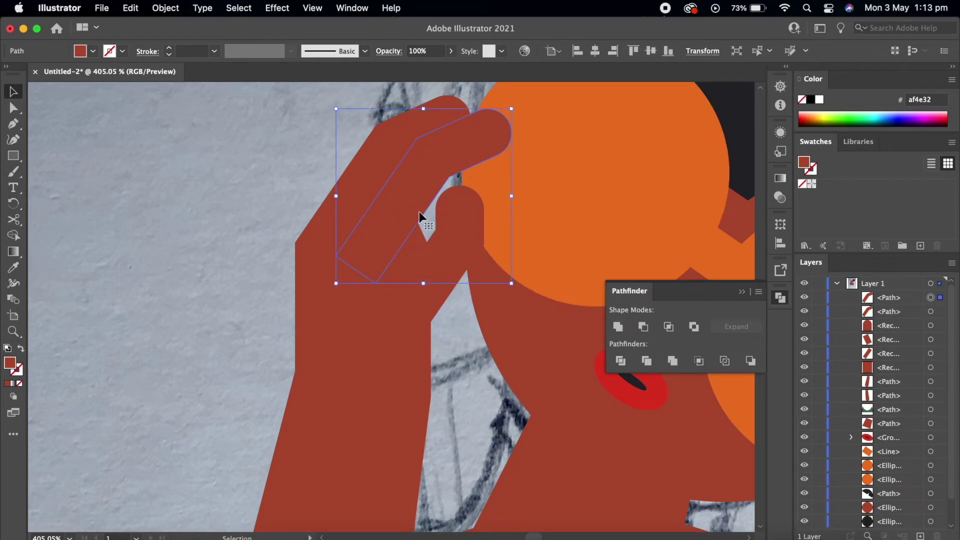
# - Rotate the merged finger slightly, shift it left, and line up the hand's left edge point
pyautogui.press('a')
pyautogui.press('v')
pyautogui.moveTo(517, 110); pyautogui.dragTo(553, 118)
pyautogui.moveTo(489, 146); pyautogui.dragTo(467, 148)
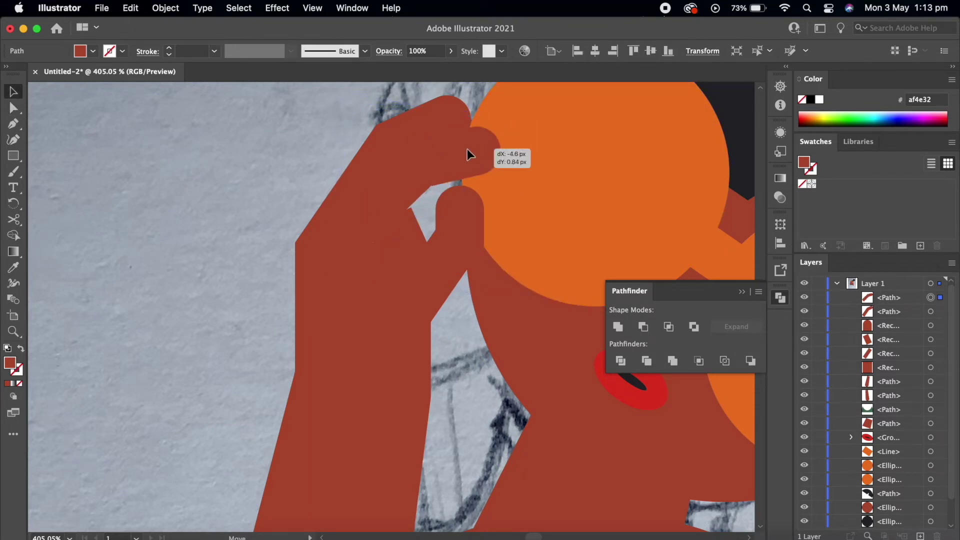
pyautogui.press('a')
pyautogui.moveTo(305, 247); pyautogui.dragTo(298, 250)
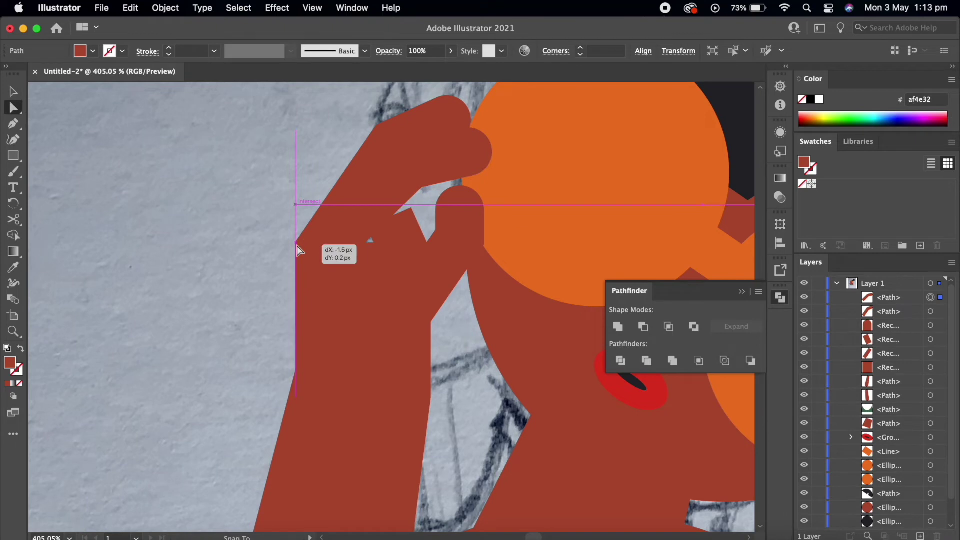
# - Widen and rotate the small knuckle rectangle to fill the gap in the palm
pyautogui.click(387, 249)
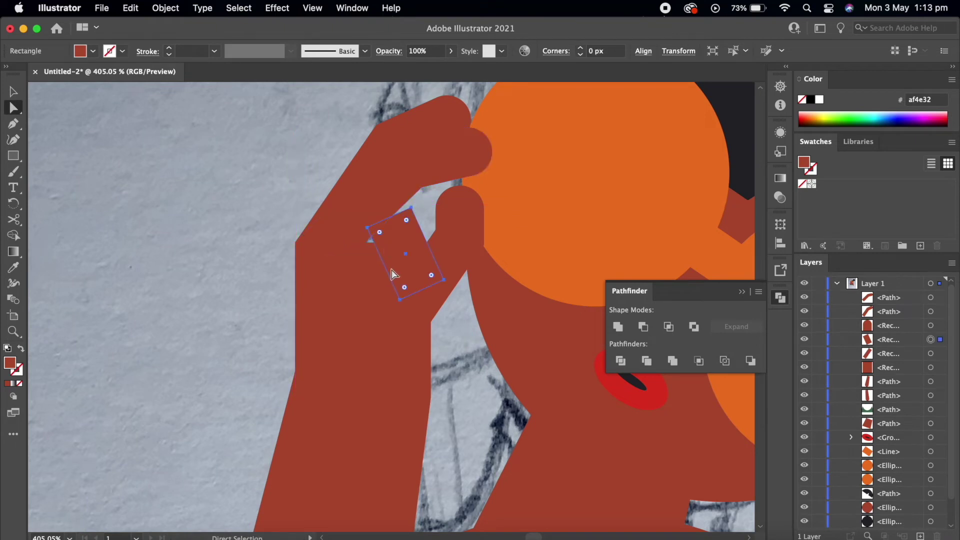
pyautogui.press('v')
pyautogui.moveTo(384, 264); pyautogui.dragTo(369, 269)
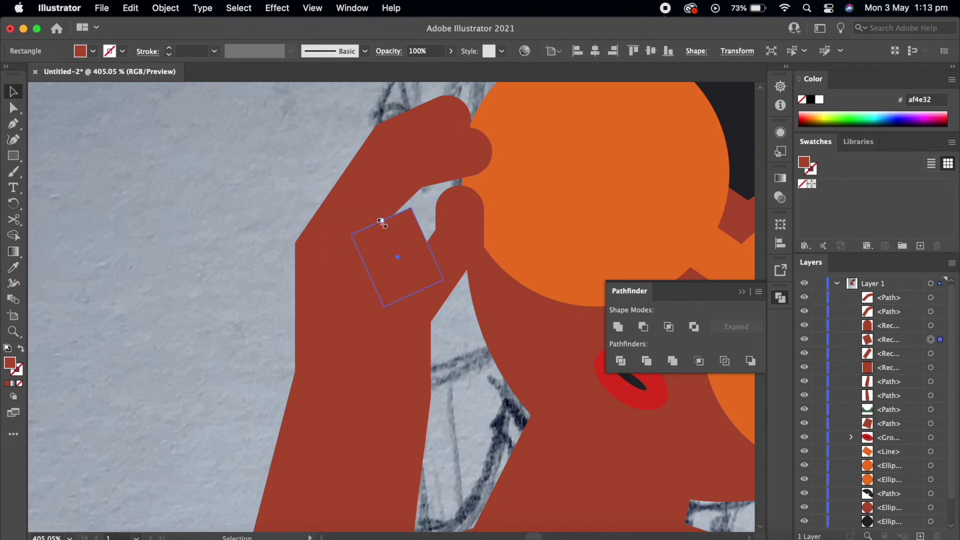
pyautogui.moveTo(382, 222); pyautogui.dragTo(369, 210)
pyautogui.click(250, 269)
pyautogui.scroll(-3, 250, 268)
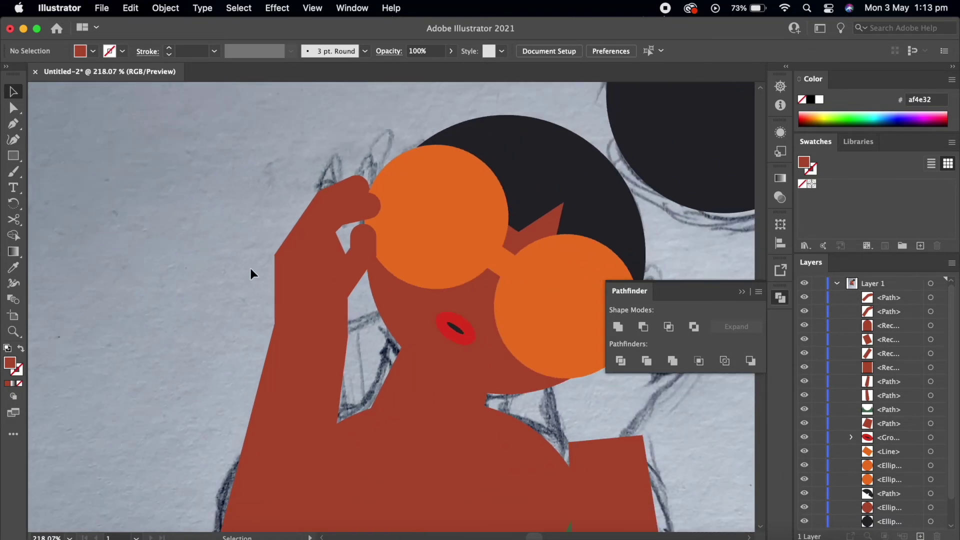
pyautogui.scroll(-3, 250, 268)
# - Copy all the raised hand pieces to the right and mirror the copy
pyautogui.moveTo(337, 299); pyautogui.dragTo(359, 327)
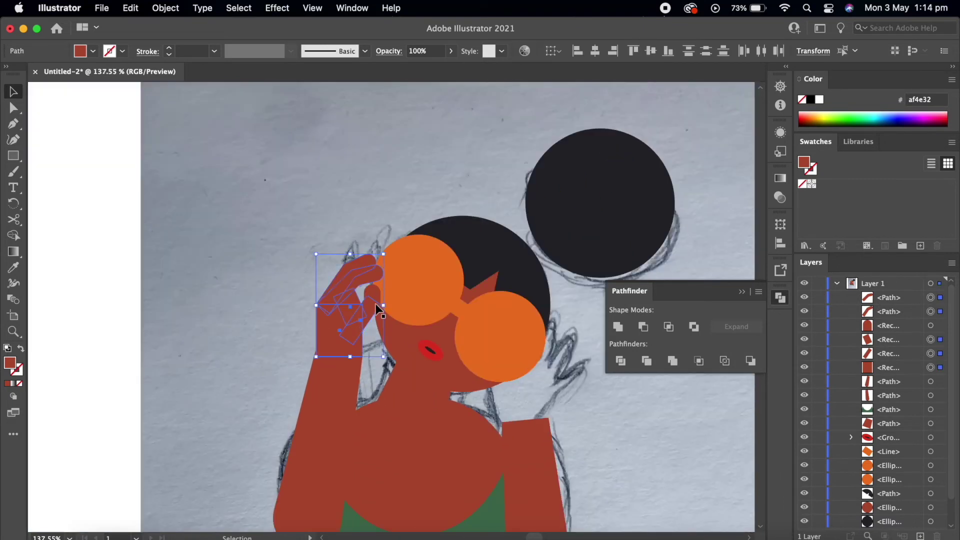
pyautogui.moveTo(374, 295); pyautogui.dragTo(623, 386)
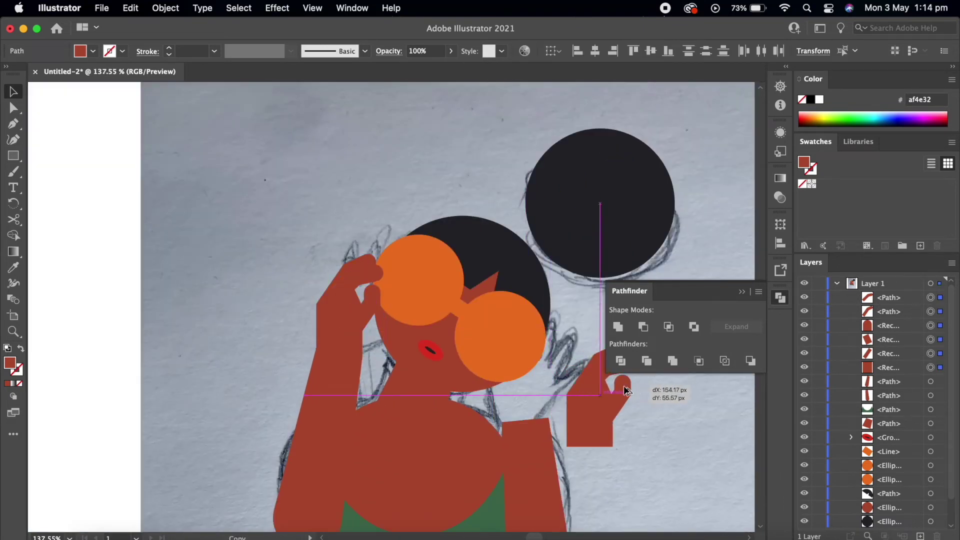
pyautogui.scroll(-2, 623, 386)
pyautogui.rightClick(555, 397)
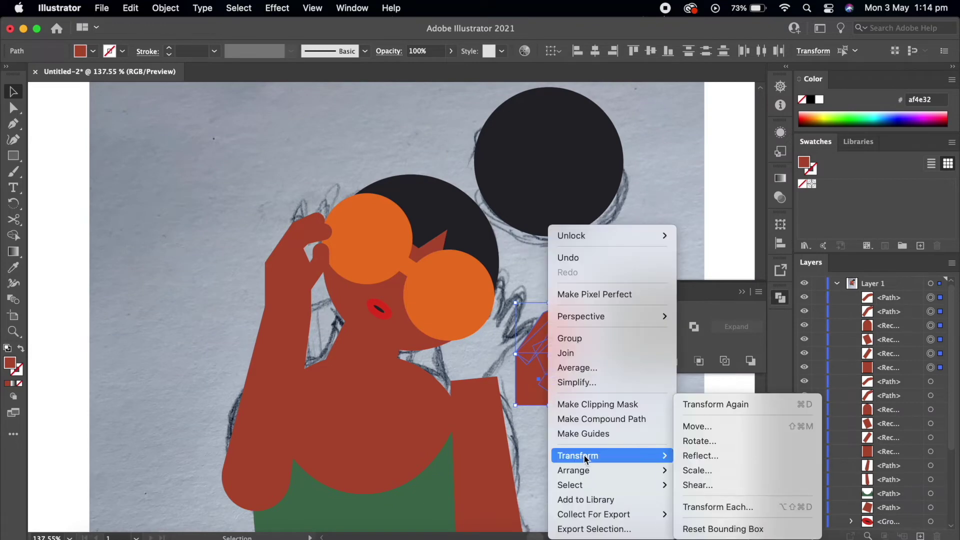
pyautogui.click(700, 455)
pyautogui.click(558, 374)
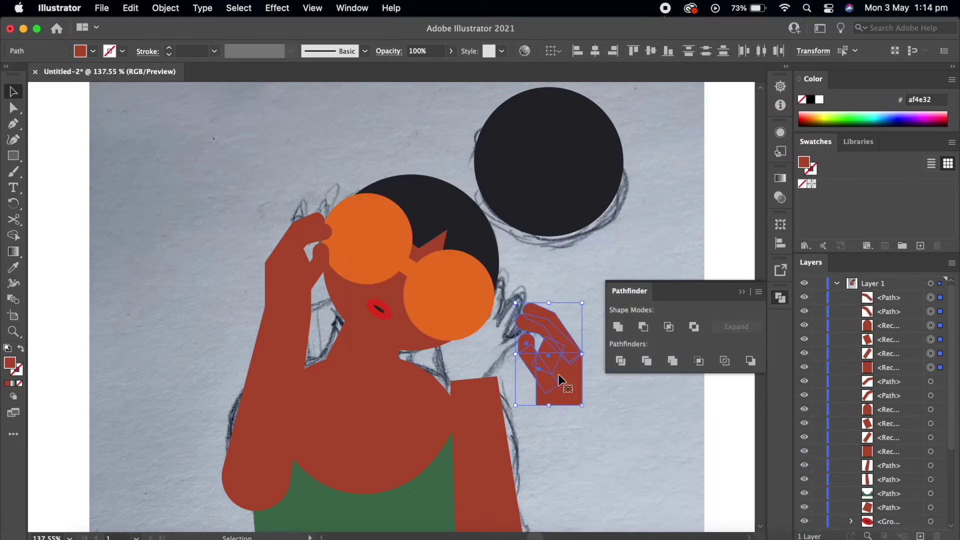
# - Move and rotate the mirrored hand so its fingers point up against the right lens
pyautogui.moveTo(565, 377); pyautogui.dragTo(490, 348)
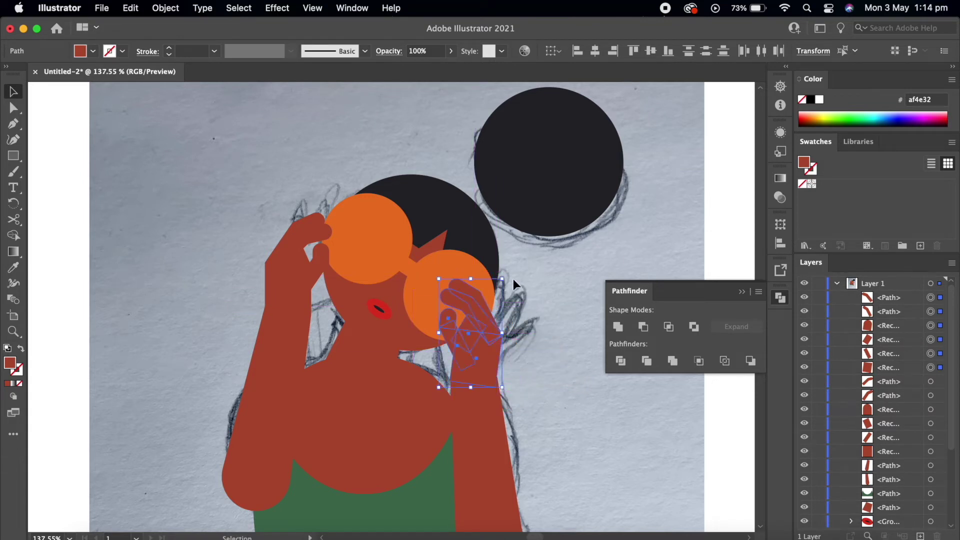
pyautogui.moveTo(507, 277)
pyautogui.mouseDown()
pyautogui.moveTo(492, 314)
pyautogui.moveTo(494, 361)
pyautogui.mouseUp()
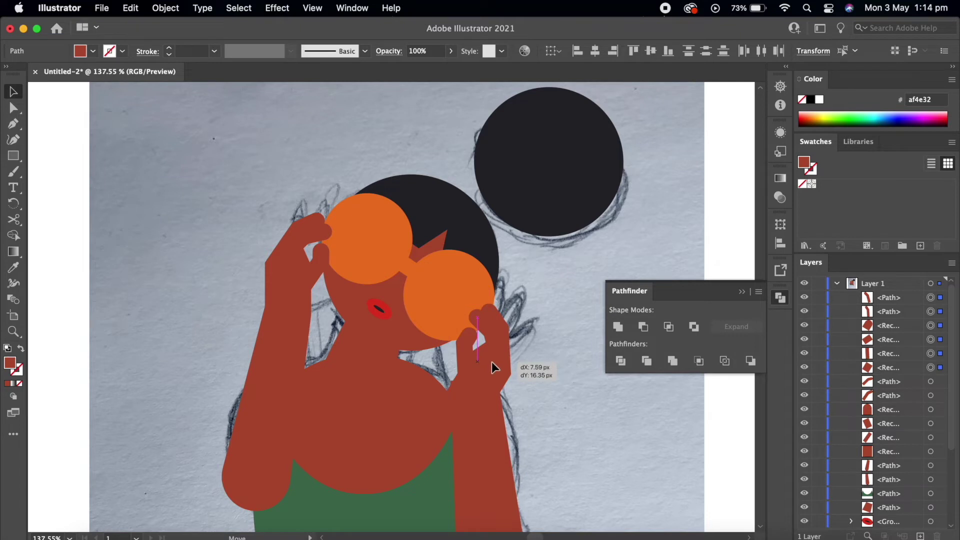
pyautogui.moveTo(493, 356); pyautogui.dragTo(503, 356)
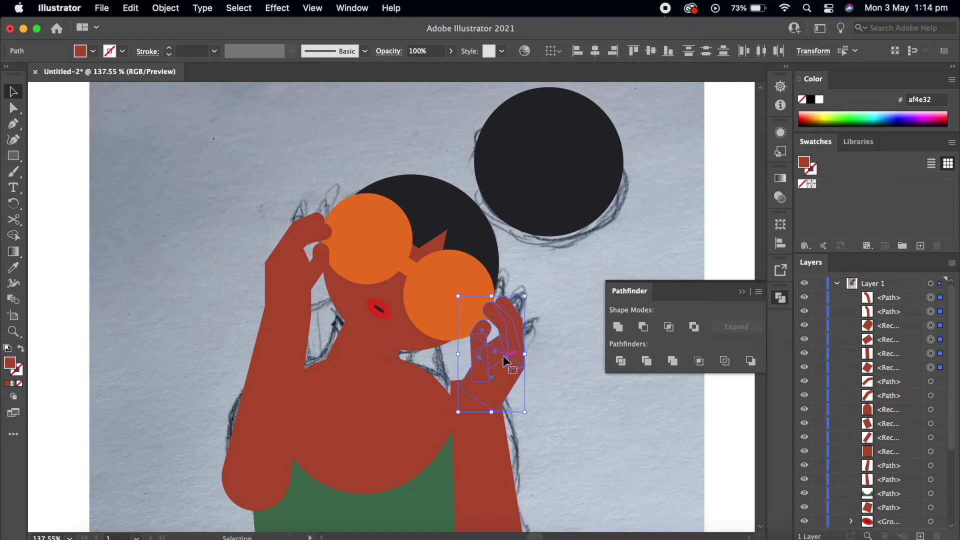
pyautogui.click(562, 448)
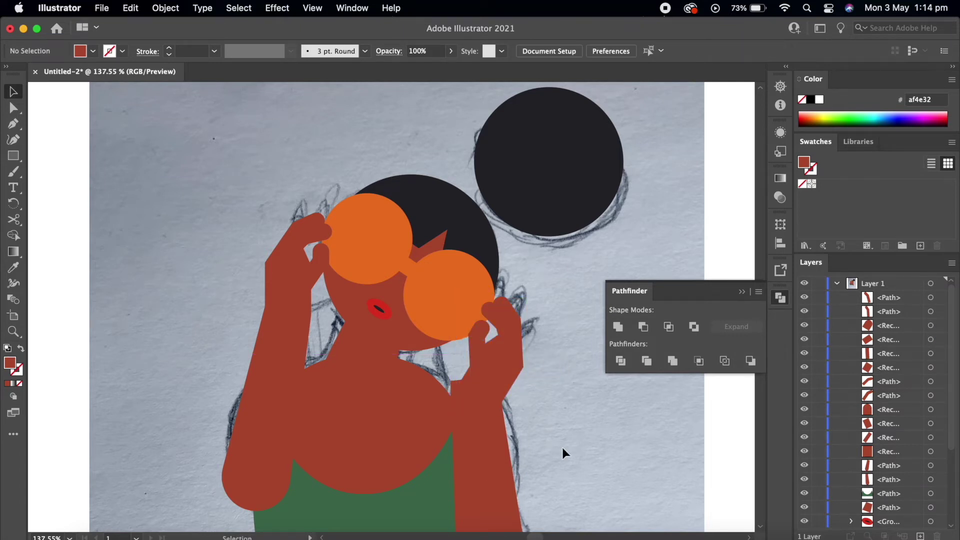
pyautogui.scroll(1, 562, 448)
pyautogui.scroll(2, 562, 448)
# - Reshape the raised hand by dragging one of its anchor points upward
pyautogui.press('a')
pyautogui.moveTo(423, 388)
pyautogui.mouseDown()
pyautogui.moveTo(429, 408)
pyautogui.moveTo(427, 371)
pyautogui.mouseUp()
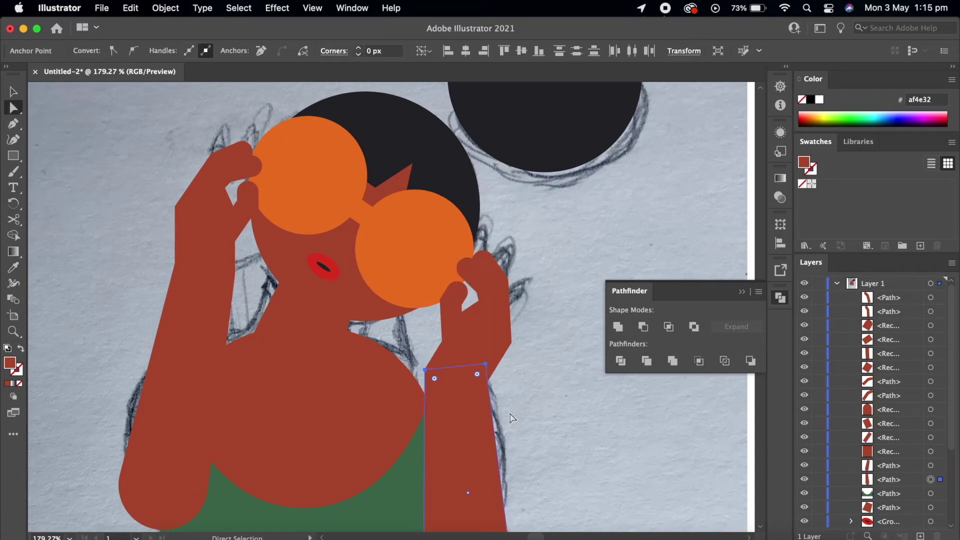
pyautogui.click(512, 418)
pyautogui.scroll(-3, 460, 407)
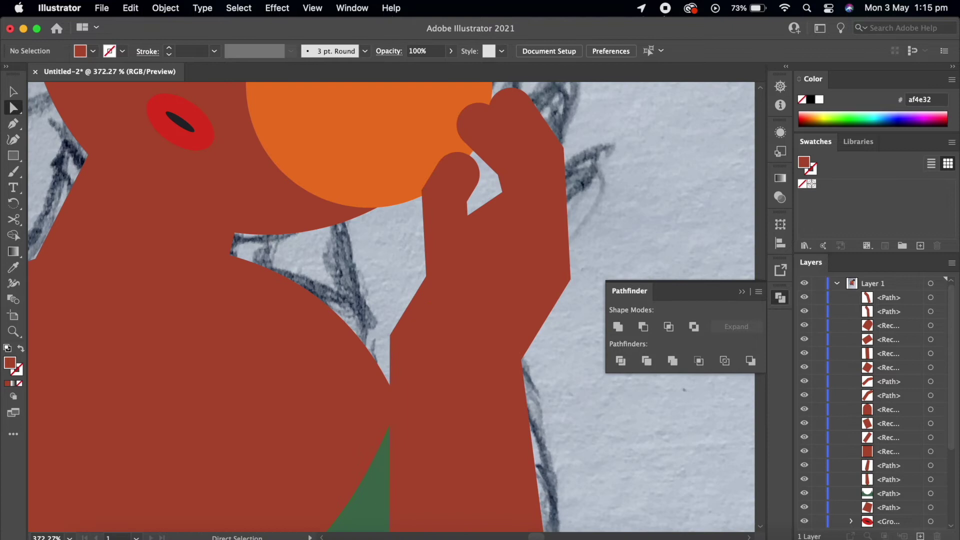
pyautogui.scroll(-5, 575, 411)
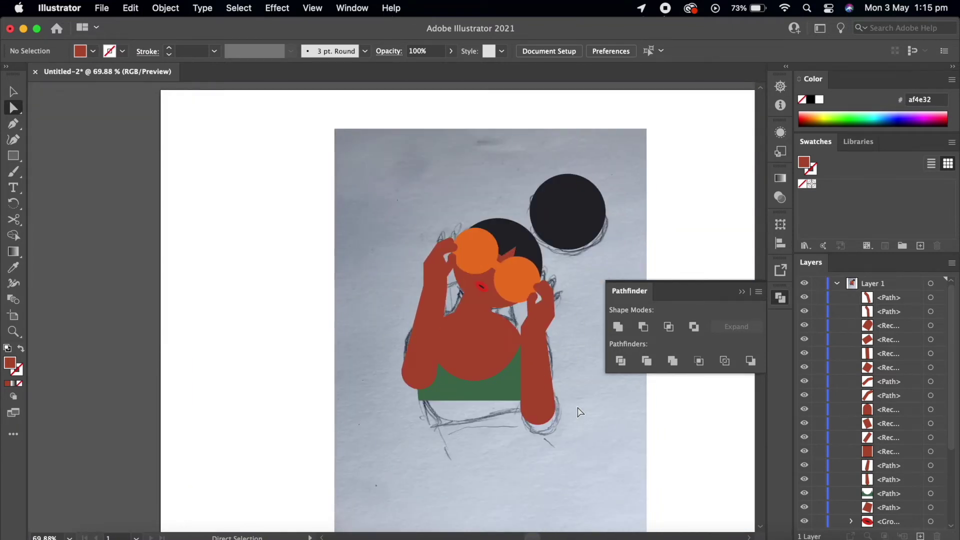
pyautogui.scroll(3, 571, 413)
# - Unite the left hand with the left arm, then the right hand and finger piece with the right arm
pyautogui.click(360, 208)
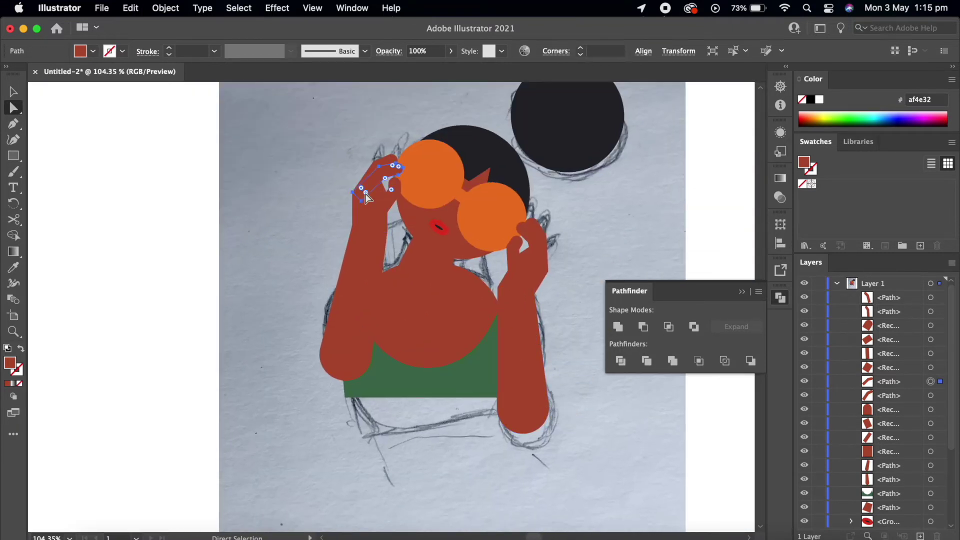
pyautogui.keyDown('shift'); pyautogui.click(353, 275); pyautogui.keyUp('shift')
pyautogui.click(625, 332)
pyautogui.click(540, 345)
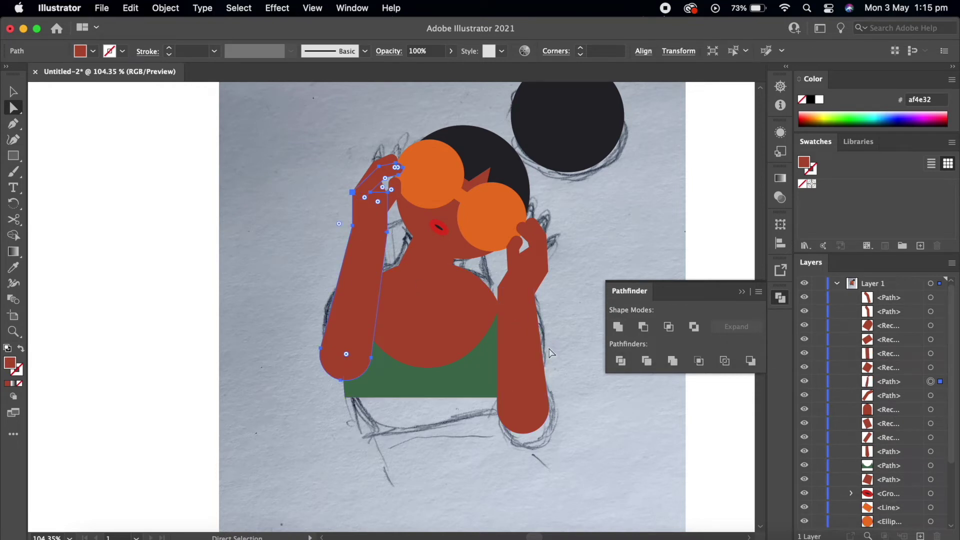
pyautogui.keyDown('shift'); pyautogui.click(545, 258); pyautogui.keyUp('shift')
pyautogui.click(542, 245)
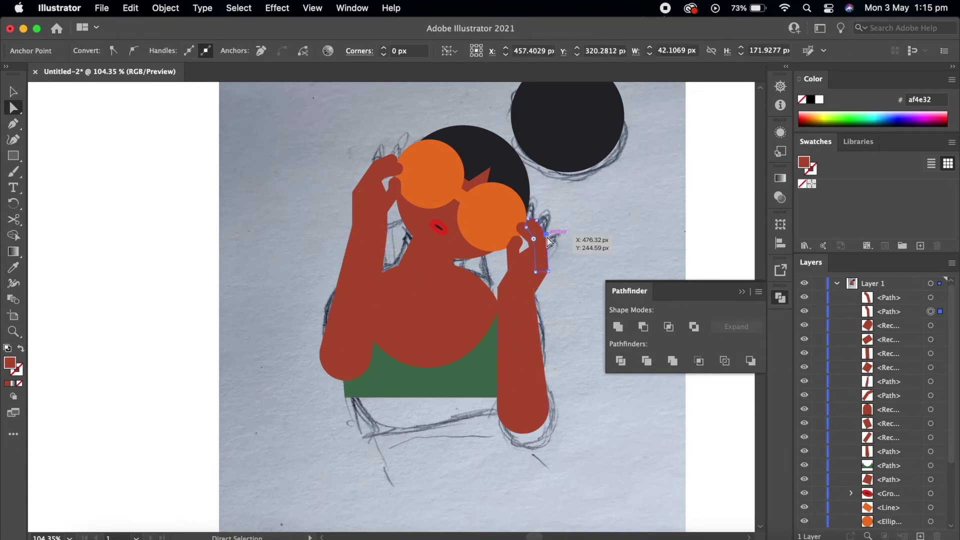
pyautogui.keyDown('shift'); pyautogui.click(525, 290); pyautogui.keyUp('shift')
pyautogui.keyDown('shift'); pyautogui.click(524, 328); pyautogui.keyUp('shift')
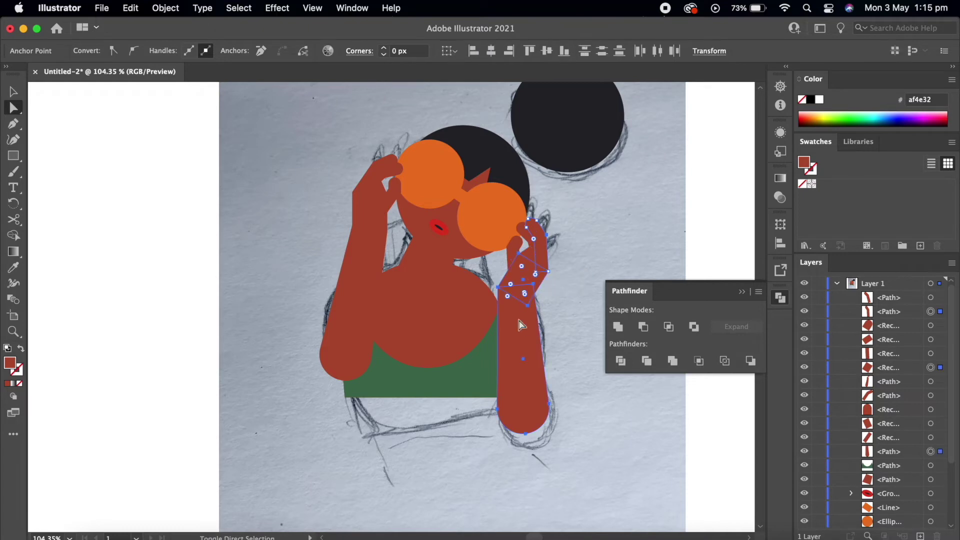
pyautogui.click(615, 328)
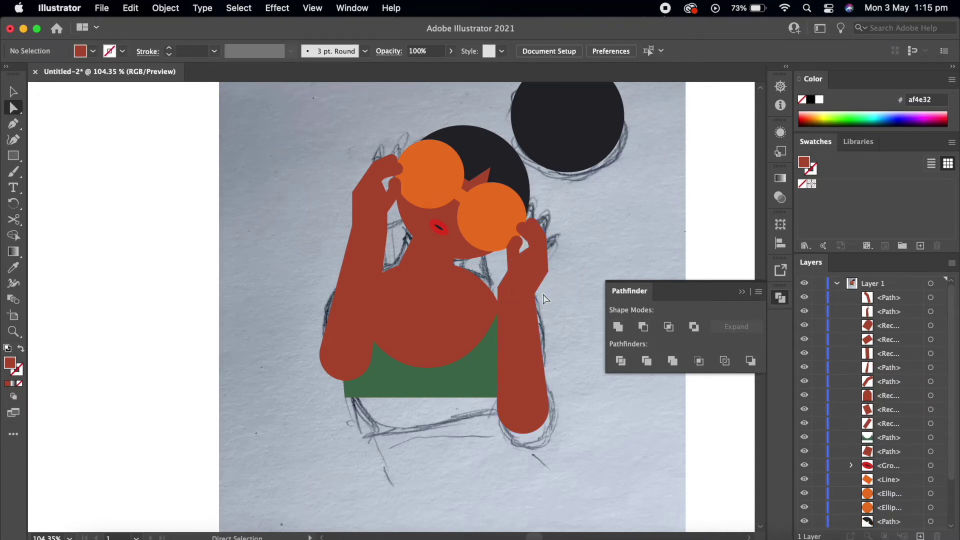
pyautogui.scroll(3, 544, 295)
pyautogui.scroll(3, 568, 278)
pyautogui.scroll(3, 568, 278)
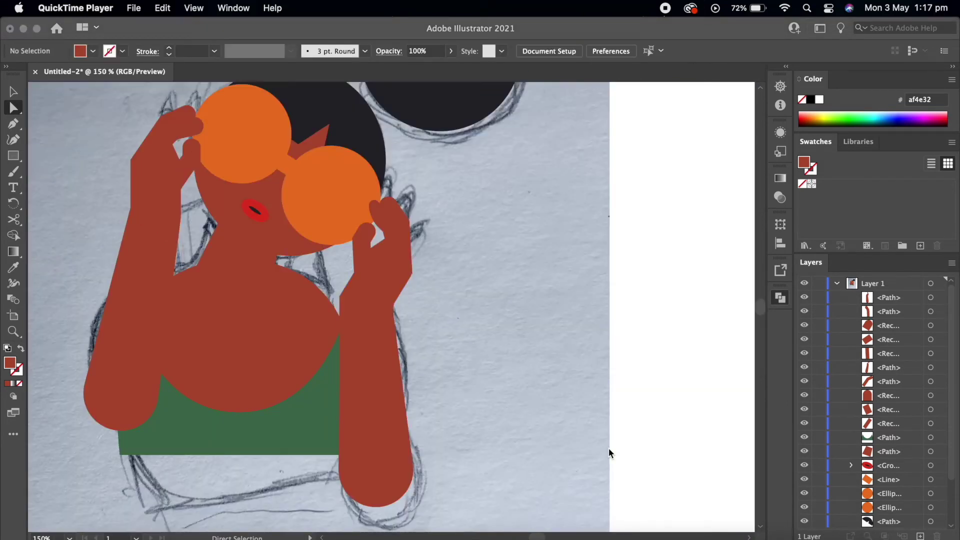
# - Round the right arm-and-hand shape's corners to 10 px and the left one's to 5 px
pyautogui.click(361, 306)
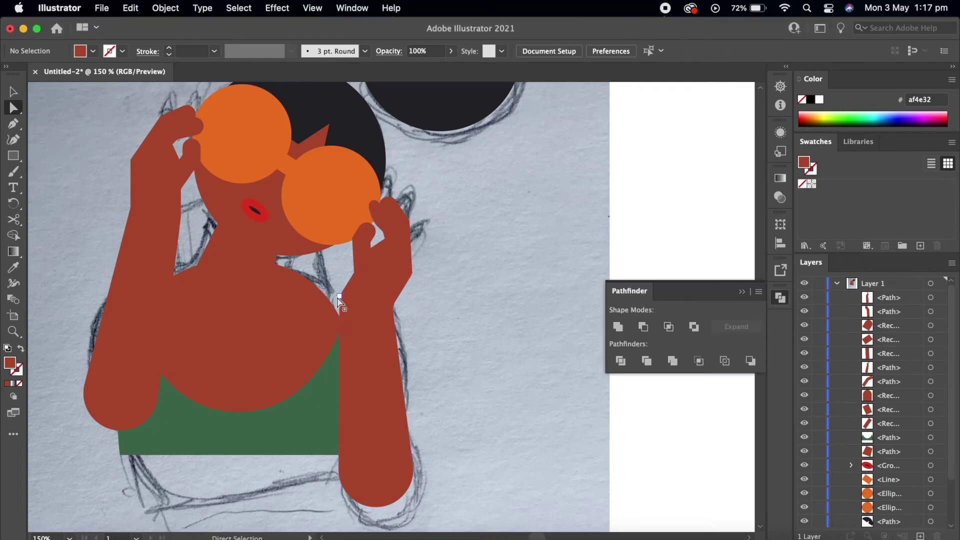
pyautogui.click(601, 50)
pyautogui.press('Return')
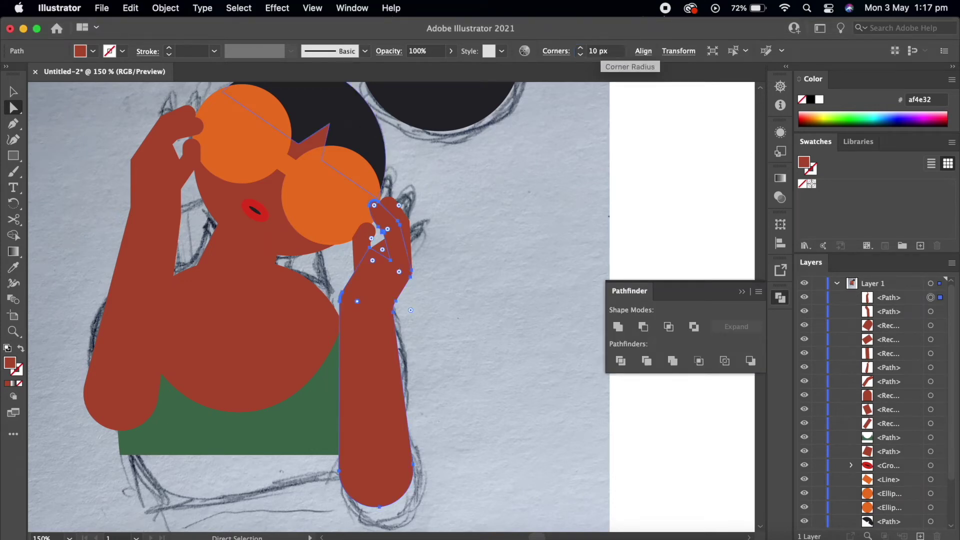
pyautogui.click(536, 243)
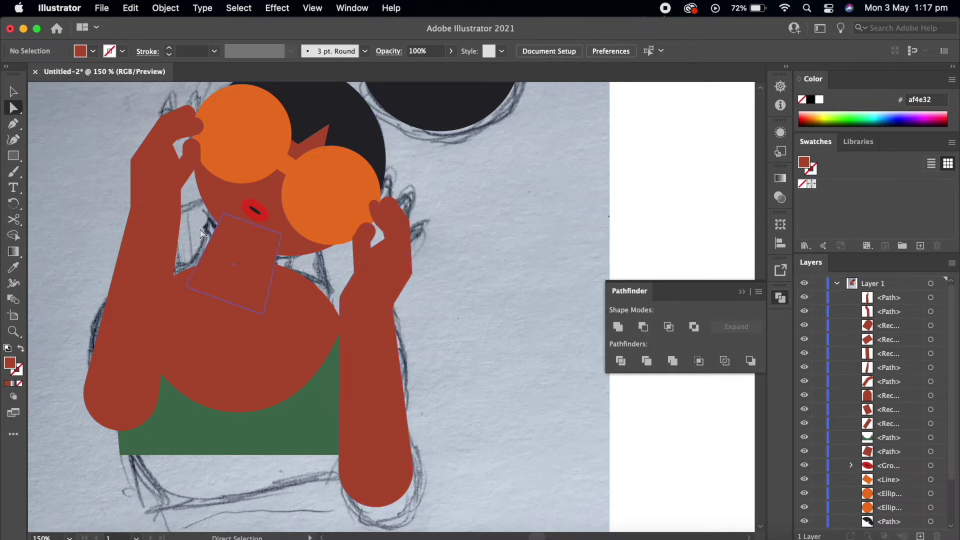
pyautogui.click(144, 213)
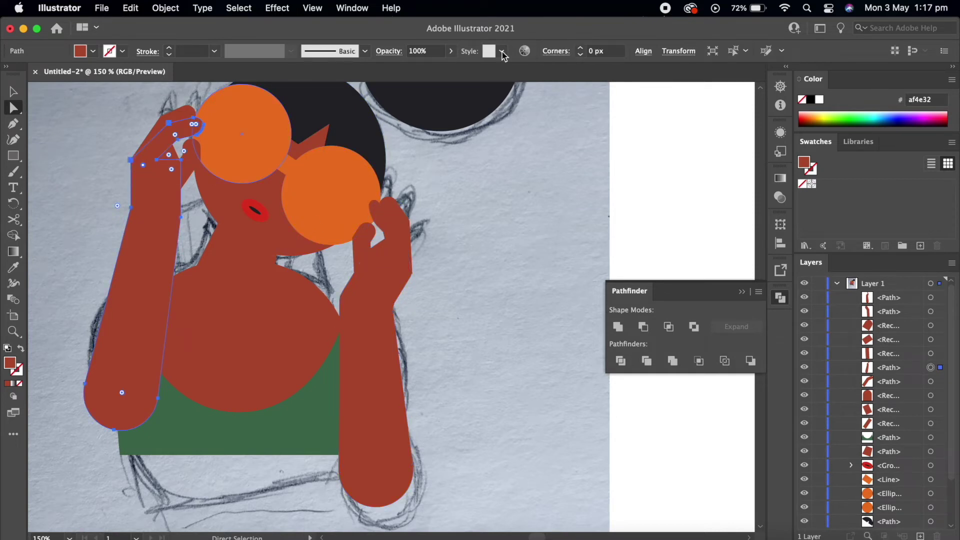
pyautogui.click(597, 50)
pyautogui.write('5')
pyautogui.press('Return')
# - Set individual left-hand corner radii: one corner to 10 px (after trying 50 px), another to 5 px
pyautogui.moveTo(172, 169); pyautogui.dragTo(224, 170)
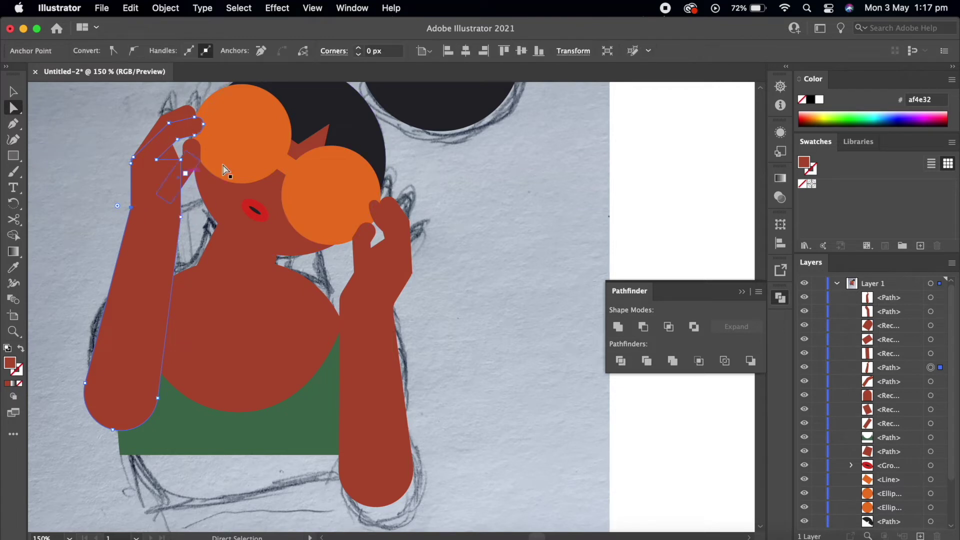
pyautogui.click(380, 52)
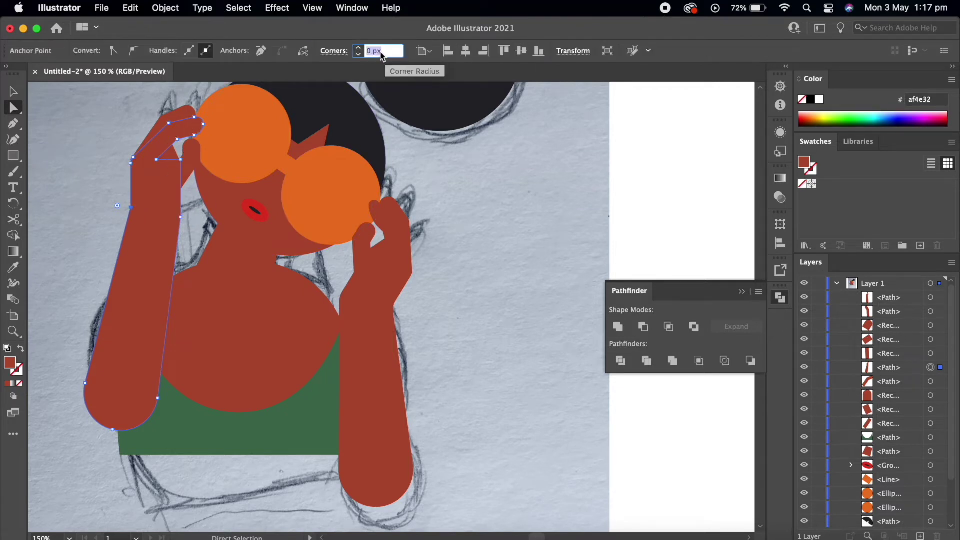
pyautogui.write('50')
pyautogui.press('Return')
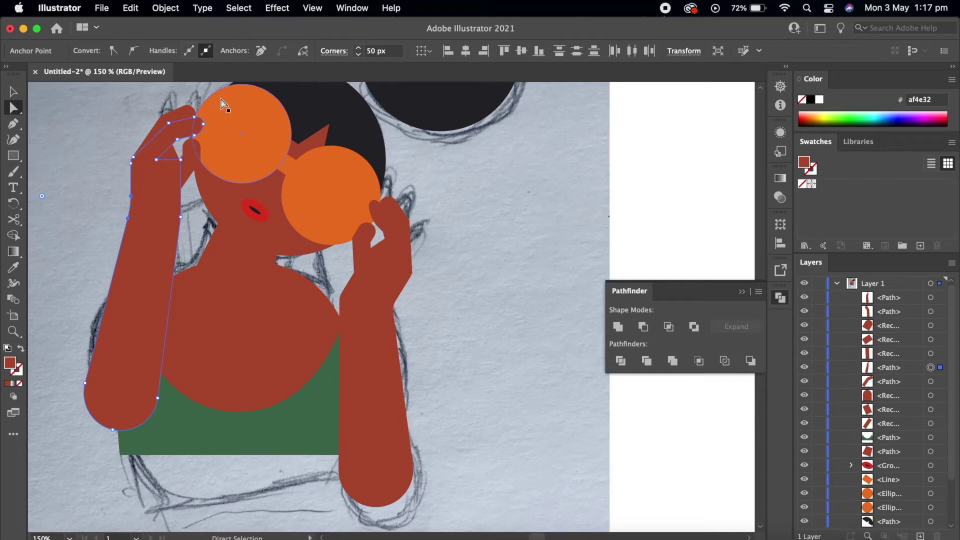
pyautogui.click(380, 51)
pyautogui.write('10')
pyautogui.press('Return')
pyautogui.click(169, 128)
pyautogui.click(396, 54)
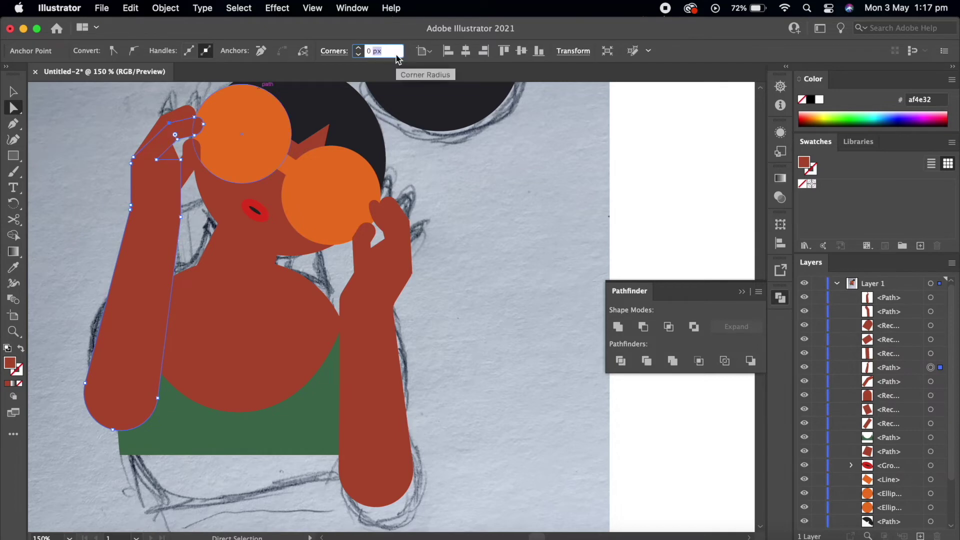
pyautogui.press('Return')
pyautogui.click(181, 216)
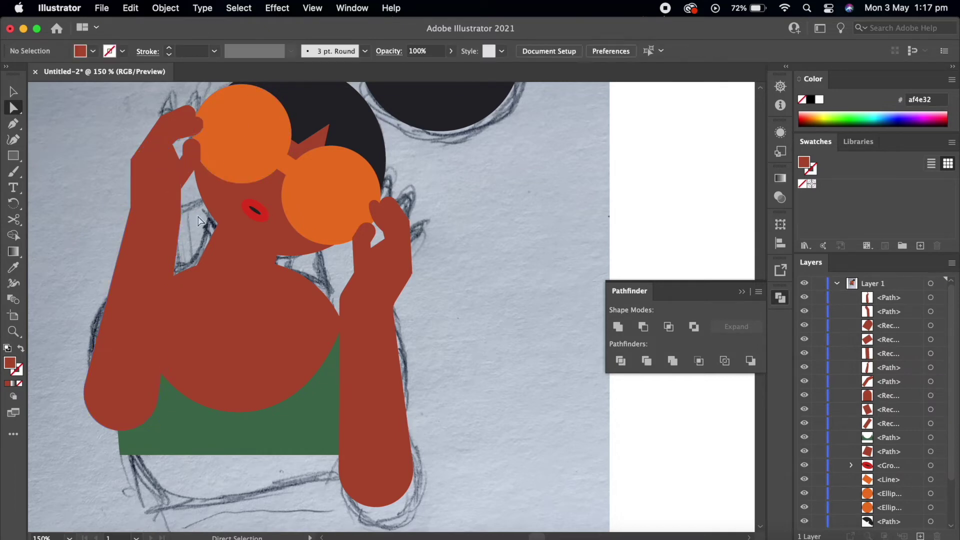
pyautogui.scroll(3, 122, 132)
pyautogui.scroll(2, 121, 131)
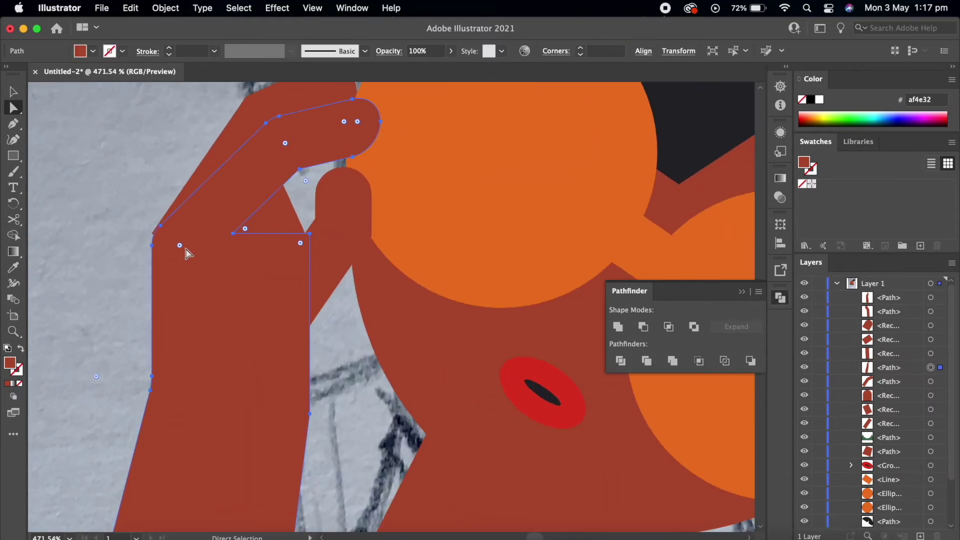
# - Adjust a corner of the left hand's finger piece and shift the piece a few pixels
pyautogui.click(186, 177)
pyautogui.moveTo(155, 232)
pyautogui.mouseDown()
pyautogui.moveTo(165, 232)
pyautogui.moveTo(154, 241)
pyautogui.moveTo(164, 225)
pyautogui.mouseUp()
pyautogui.click(240, 134)
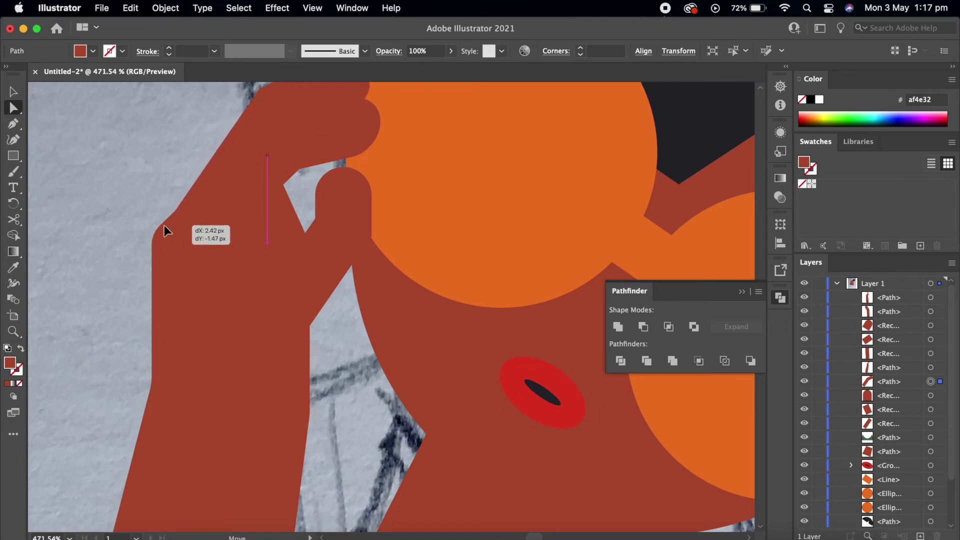
pyautogui.moveTo(164, 226); pyautogui.dragTo(163, 224)
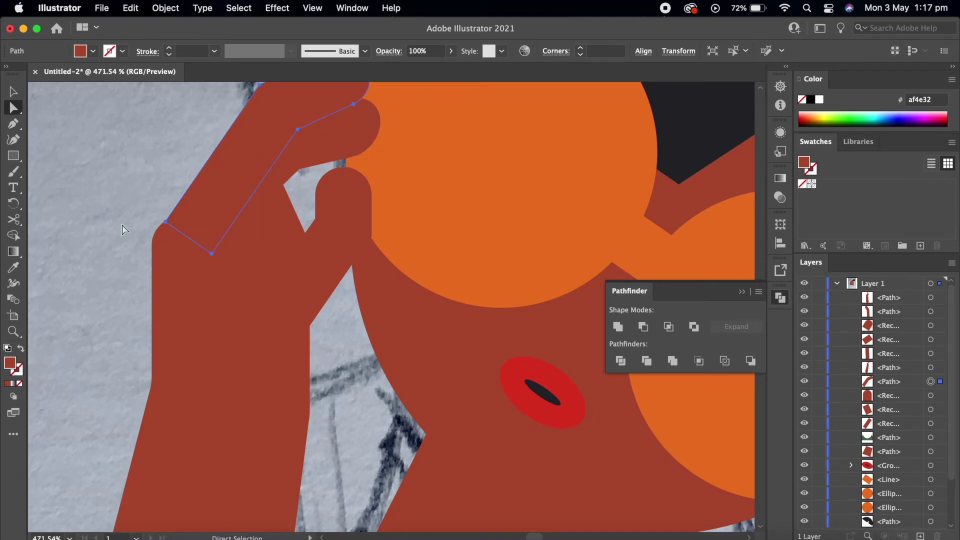
pyautogui.press('shift+super+a')
pyautogui.scroll(-5, 165, 228)
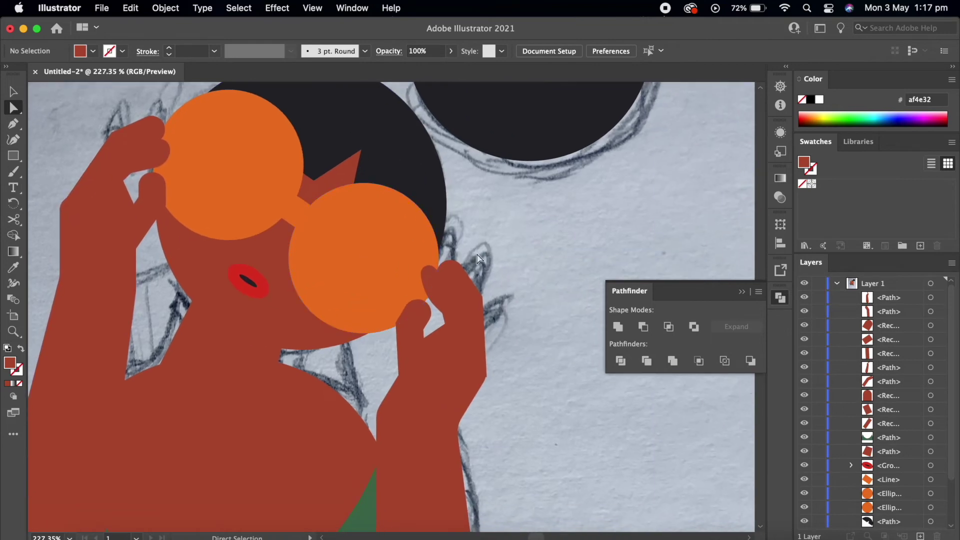
pyautogui.scroll(3, 478, 258)
pyautogui.scroll(3, 465, 300)
pyautogui.scroll(2, 455, 333)
# - Drag the right hand's lower-right corner anchor so it tapers toward the wrist, then select the left arm
pyautogui.click(456, 334)
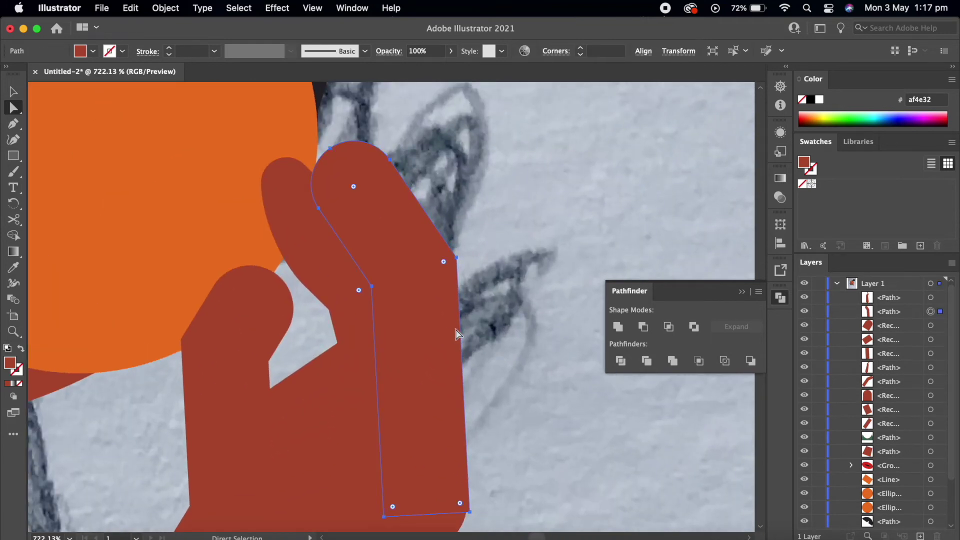
pyautogui.scroll(1, 456, 335)
pyautogui.scroll(1, 456, 334)
pyautogui.moveTo(452, 487); pyautogui.dragTo(444, 469)
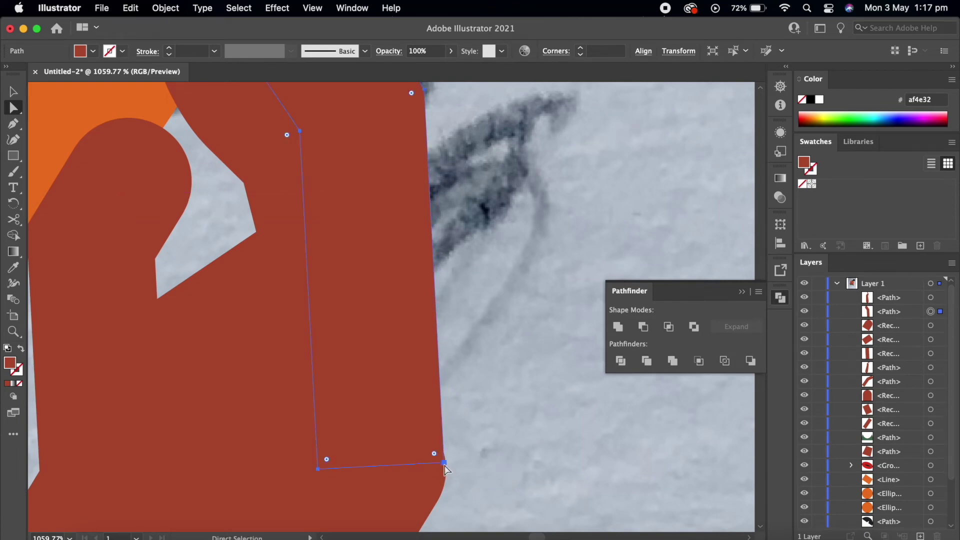
pyautogui.click(477, 475)
pyautogui.scroll(-3, 477, 475)
pyautogui.scroll(-2, 478, 475)
pyautogui.scroll(-2, 477, 475)
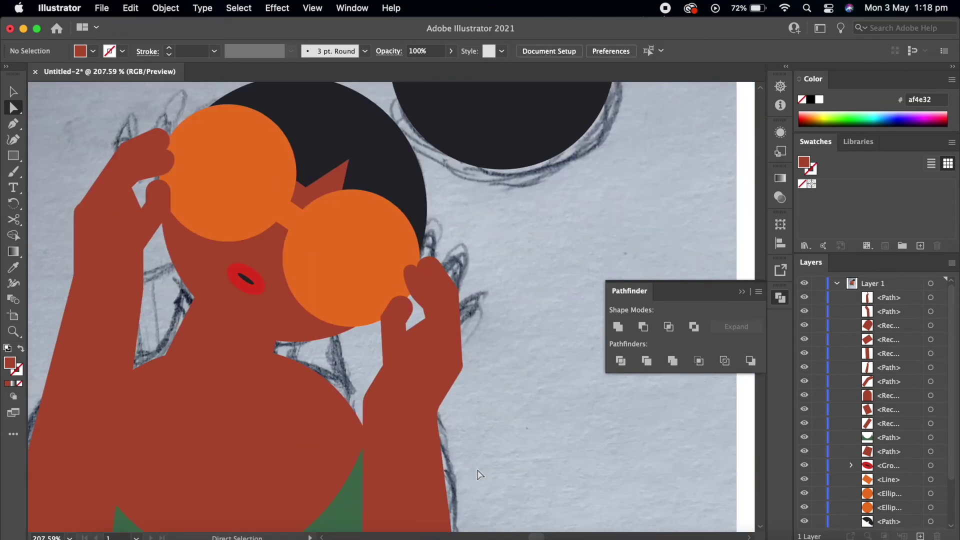
pyautogui.scroll(-2, 477, 475)
pyautogui.scroll(1, 477, 475)
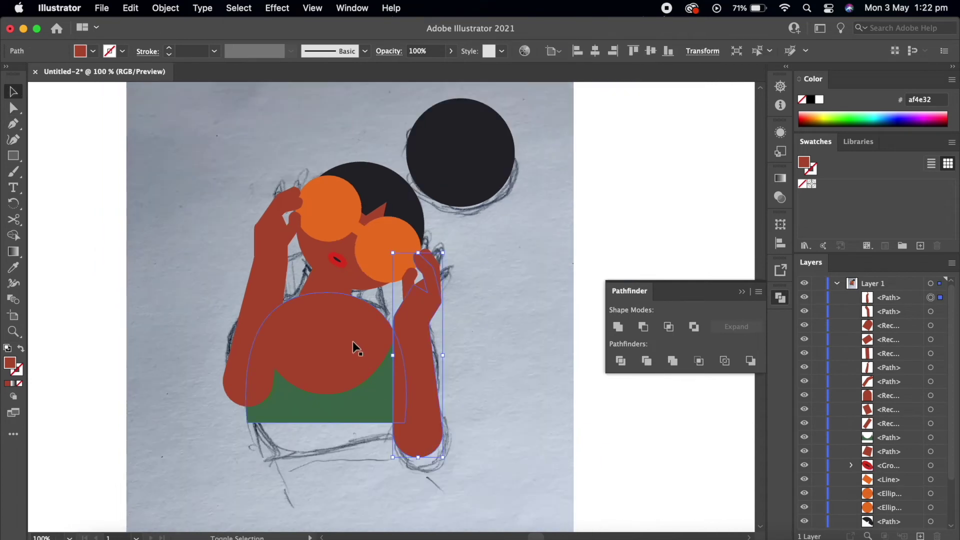
pyautogui.keyDown('shift'); pyautogui.click(265, 302); pyautogui.keyUp('shift')
# - Paste two in-place copies of the torso and dark bun circle
pyautogui.keyDown('shift'); pyautogui.click(346, 222); pyautogui.keyUp('shift')
pyautogui.keyDown('shift'); pyautogui.click(458, 173); pyautogui.keyUp('shift')
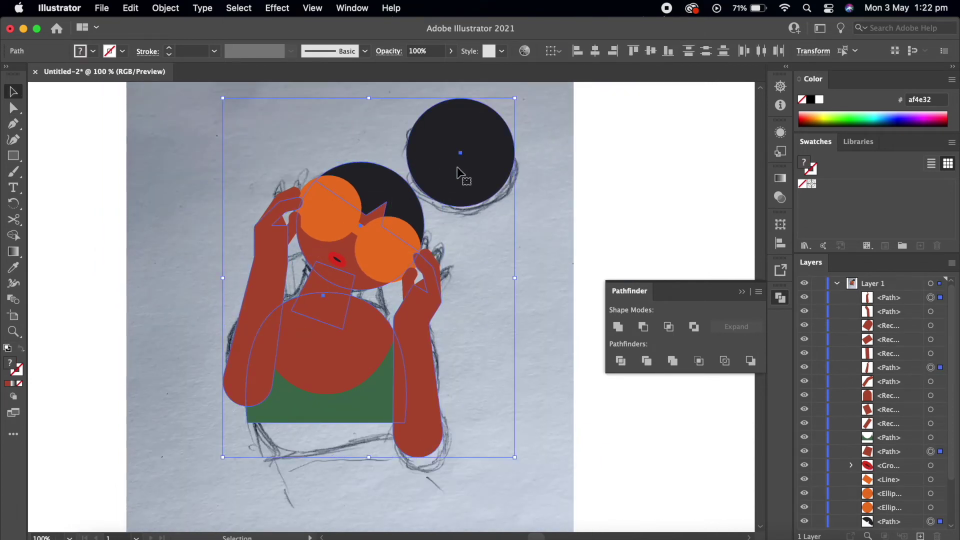
pyautogui.click(136, 8)
pyautogui.click(128, 8)
pyautogui.click(158, 137)
pyautogui.click(130, 8)
pyautogui.click(159, 137)
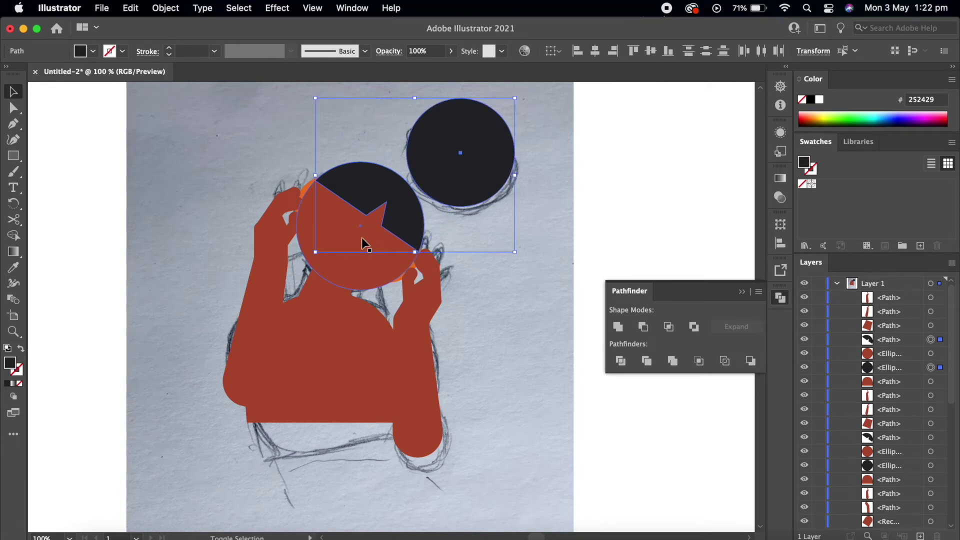
# - Nudge the pasted figure copies one step right and down
pyautogui.keyDown('shift'); pyautogui.click(325, 294); pyautogui.keyUp('shift')
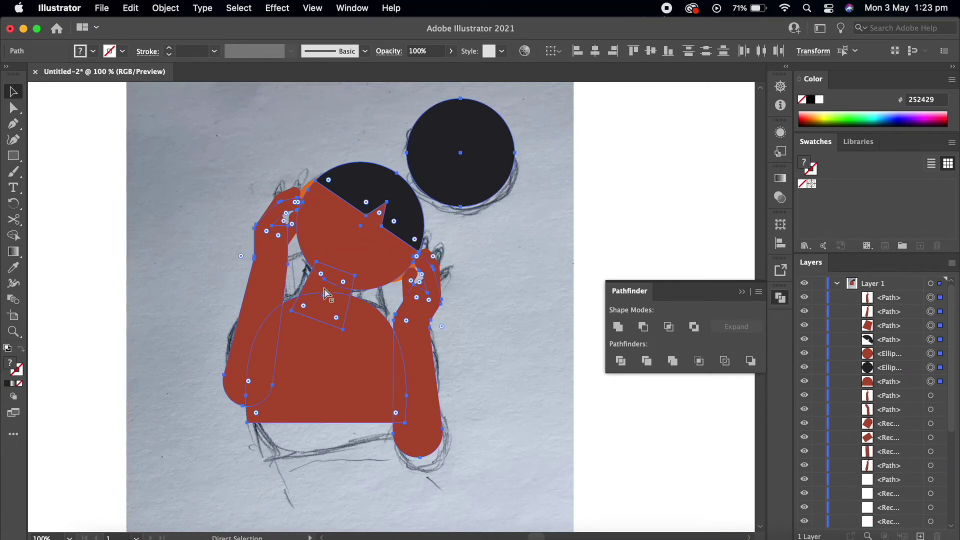
pyautogui.press('Right')
pyautogui.press('Right')
pyautogui.press('Right')
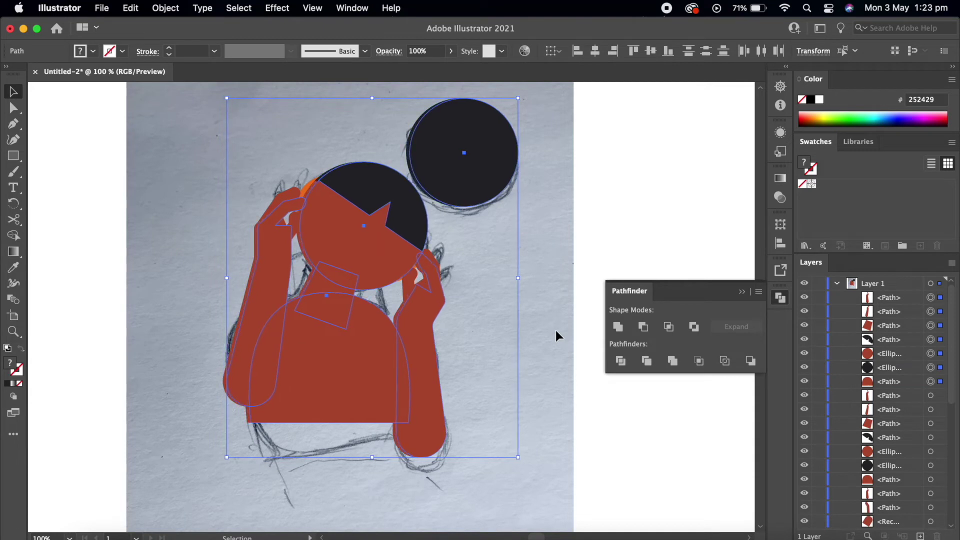
pyautogui.press('Down')
pyautogui.press('Down')
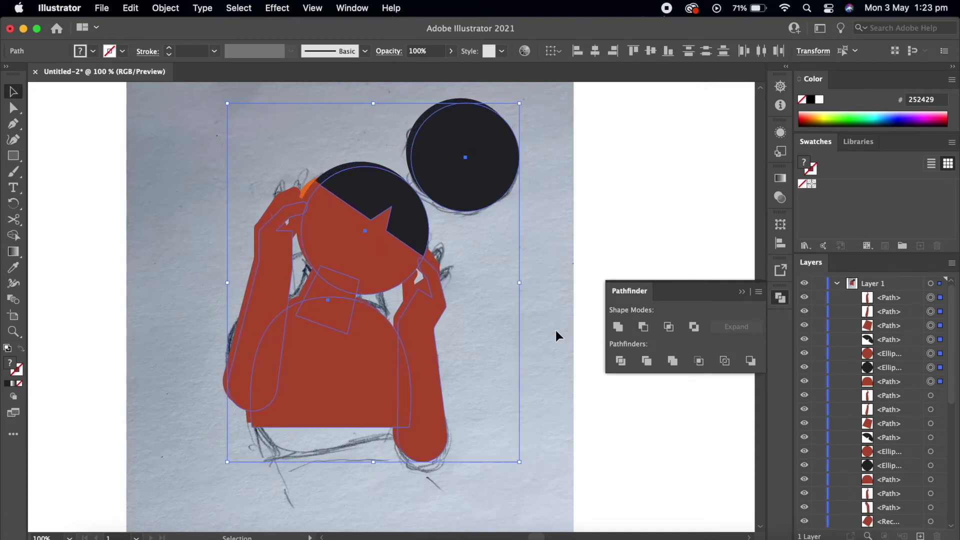
pyautogui.click(515, 272)
# - Subtract front shapes from the dark bun and the hair with Pathfinder Minus Front
pyautogui.click(440, 107)
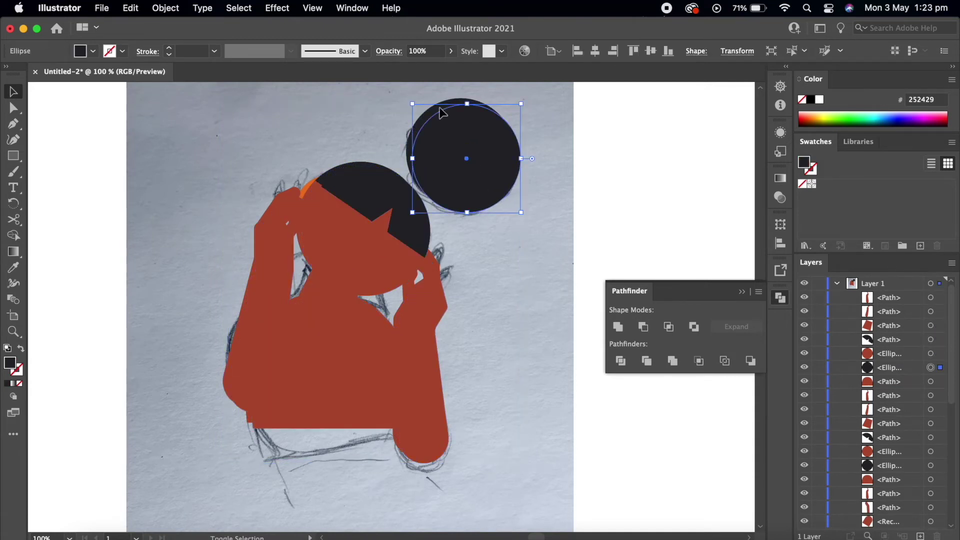
pyautogui.keyDown('shift'); pyautogui.click(440, 111); pyautogui.keyUp('shift')
pyautogui.keyDown('shift'); pyautogui.click(510, 189); pyautogui.keyUp('shift')
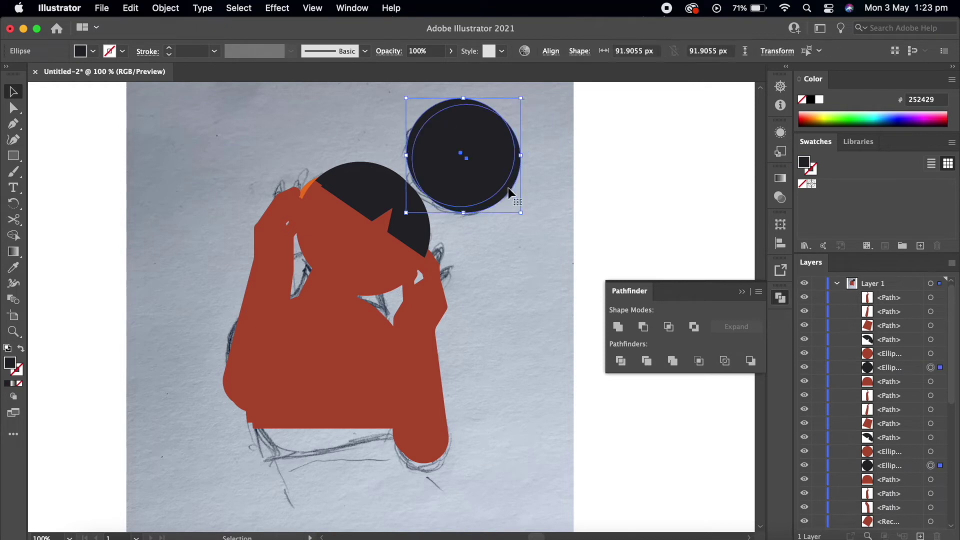
pyautogui.click(644, 327)
pyautogui.click(360, 197)
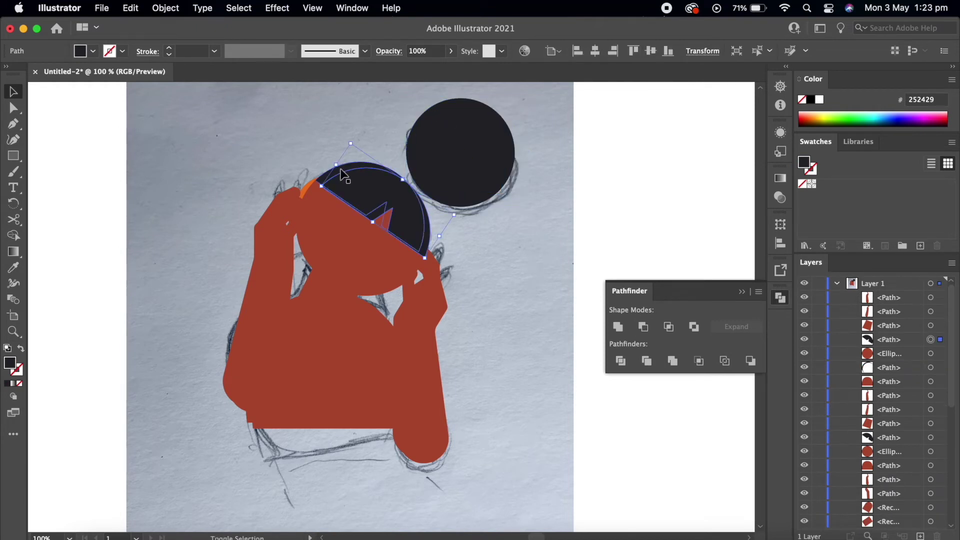
pyautogui.keyDown('shift'); pyautogui.click(349, 171); pyautogui.keyUp('shift')
pyautogui.click(644, 326)
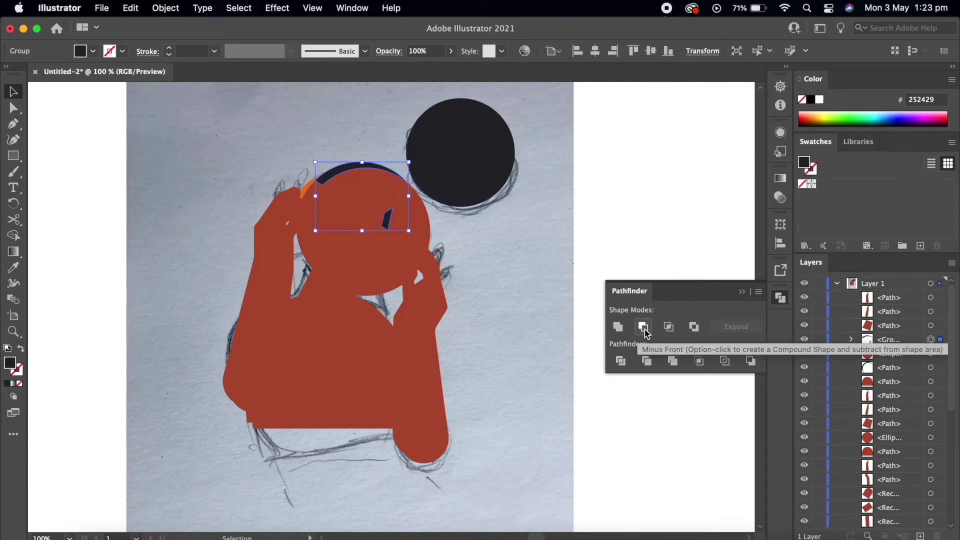
# - Fill the carved bun and hair pieces dark brown, hex 5b1d08
pyautogui.keyDown('shift'); pyautogui.click(423, 134); pyautogui.keyUp('shift')
pyautogui.doubleClick(11, 367)
pyautogui.write('5b1d0')
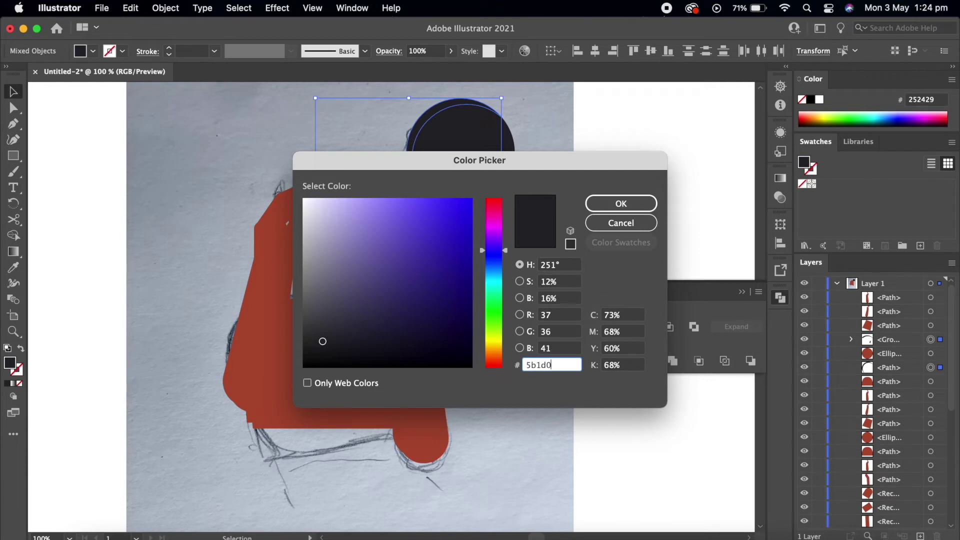
pyautogui.write('8')
pyautogui.press('Return')
pyautogui.click(562, 444)
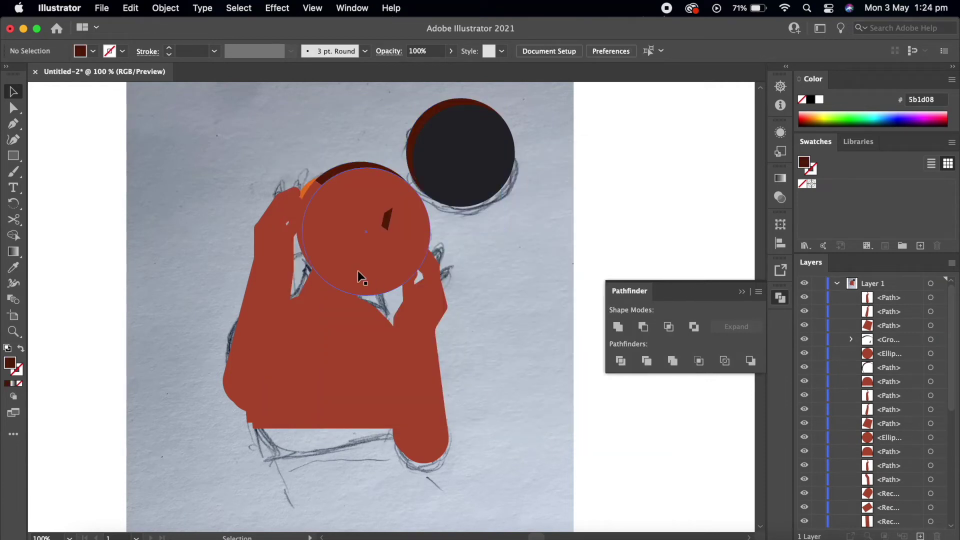
pyautogui.click(358, 271)
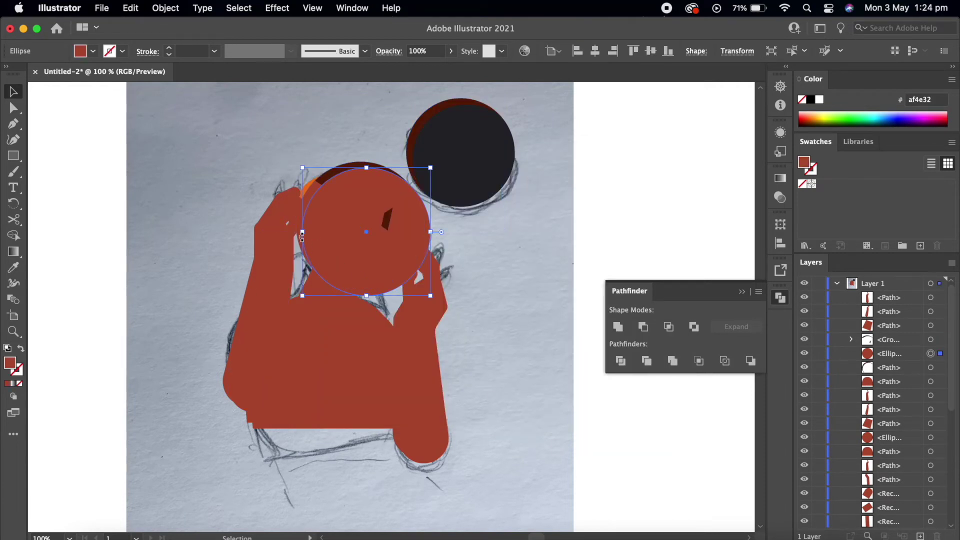
# - Cut the head, neck and body shapes with Pathfinder Minus Front
pyautogui.keyDown('alt'); pyautogui.scroll(3, 301, 240); pyautogui.keyUp('alt')
pyautogui.keyDown('shift'); pyautogui.click(296, 238); pyautogui.keyUp('shift')
pyautogui.click(638, 328)
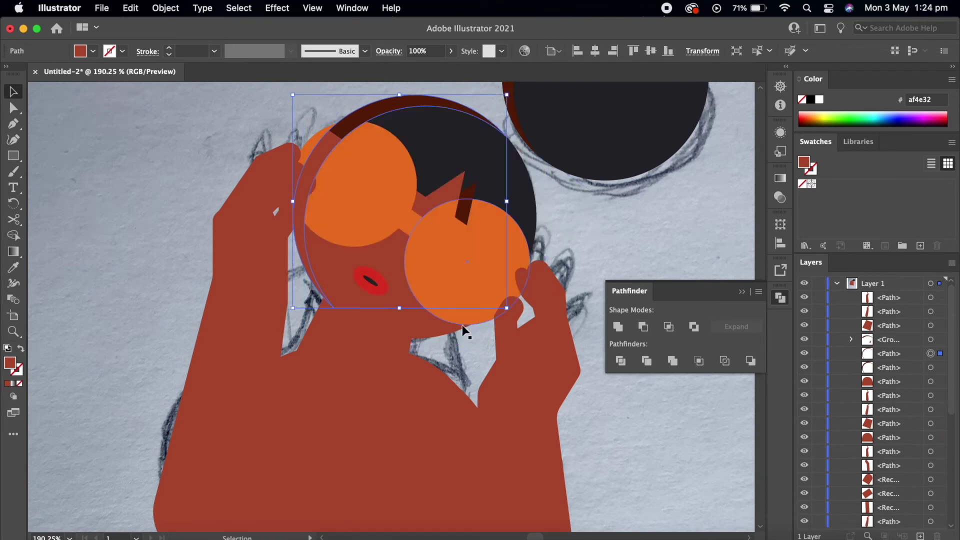
pyautogui.click(384, 347)
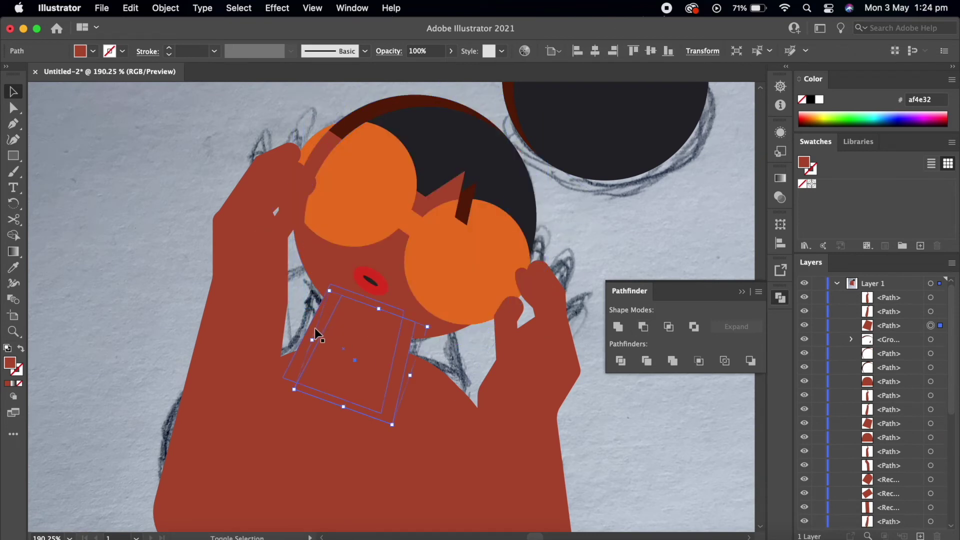
pyautogui.click(644, 328)
pyautogui.keyDown('shift'); pyautogui.click(413, 359); pyautogui.keyUp('shift')
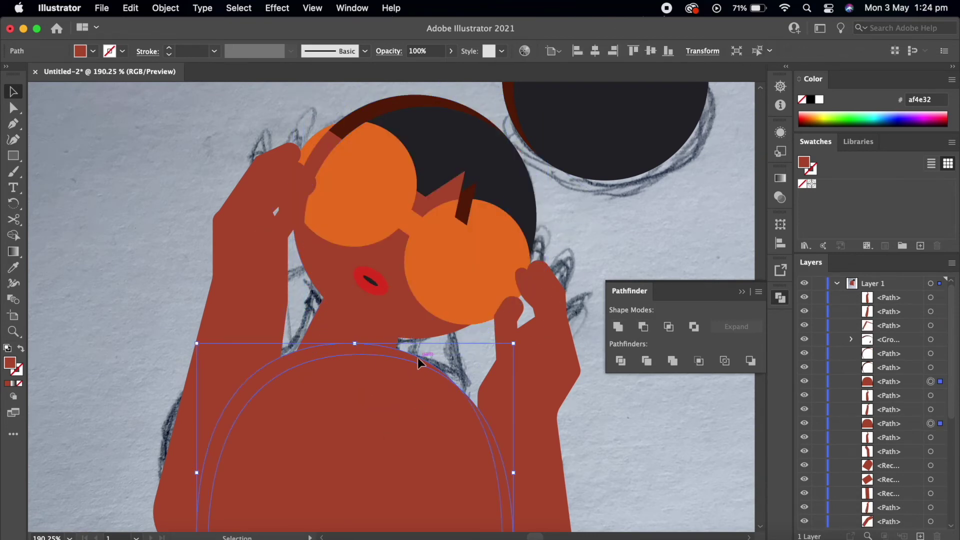
pyautogui.click(642, 327)
# - Combine the green top and large ellipse regions with the Shape Builder tool
pyautogui.scroll(-3, 569, 399)
pyautogui.scroll(-5, 560, 399)
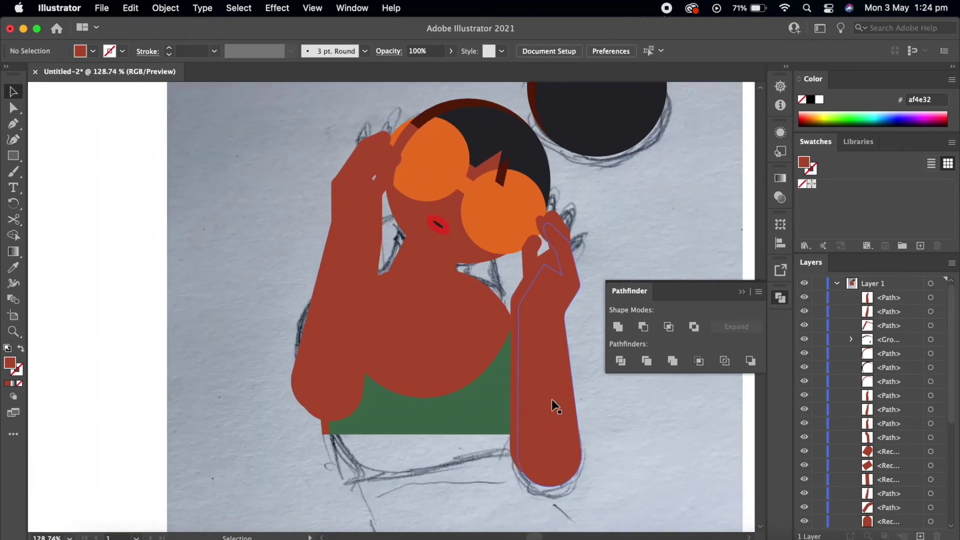
pyautogui.click(409, 418)
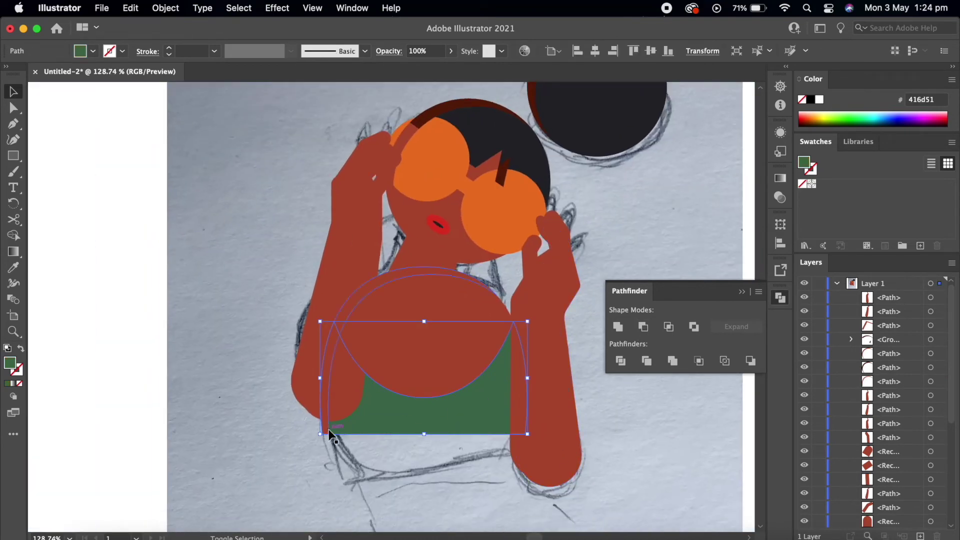
pyautogui.keyDown('shift'); pyautogui.click(329, 431); pyautogui.keyUp('shift')
pyautogui.click(13, 235)
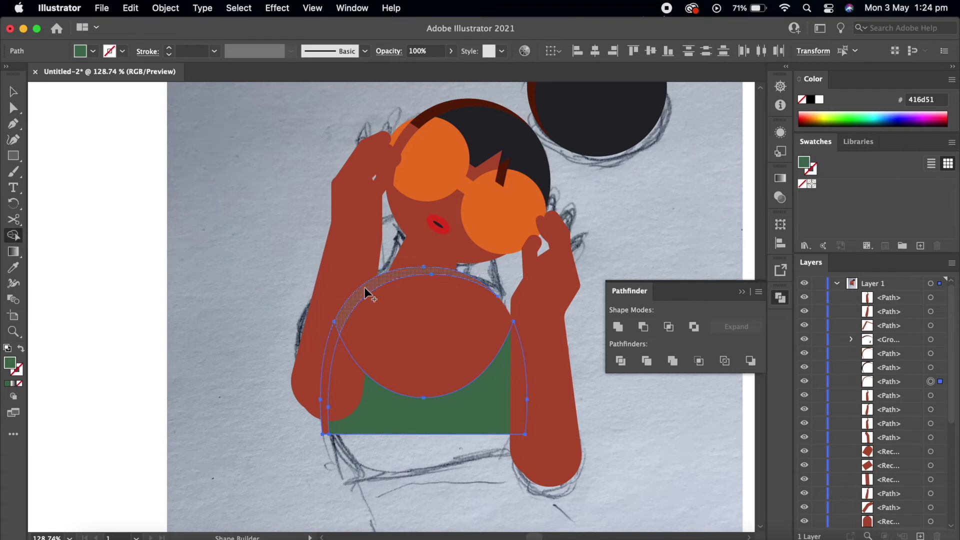
pyautogui.press('v')
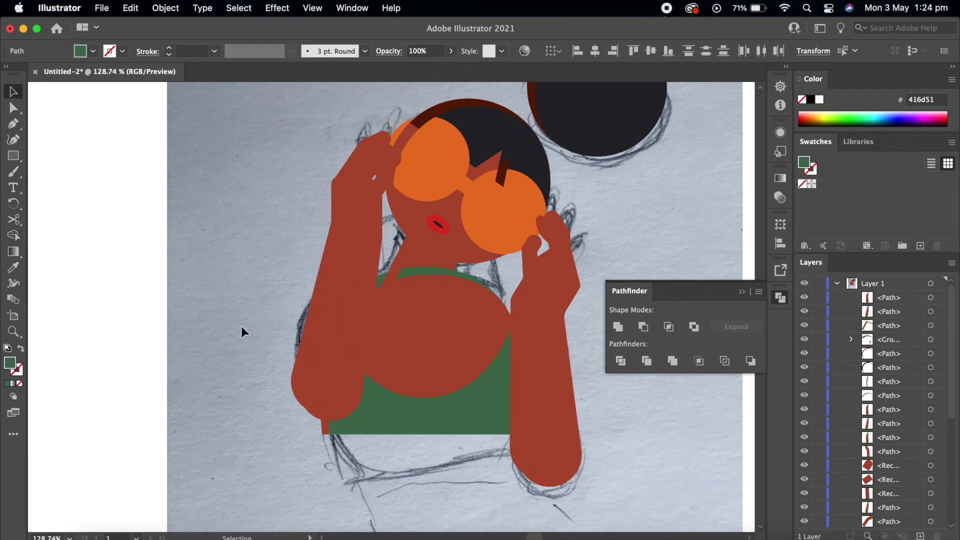
pyautogui.click(241, 326)
# - Fill the thin left-arm path green, hex 508762
pyautogui.click(323, 431)
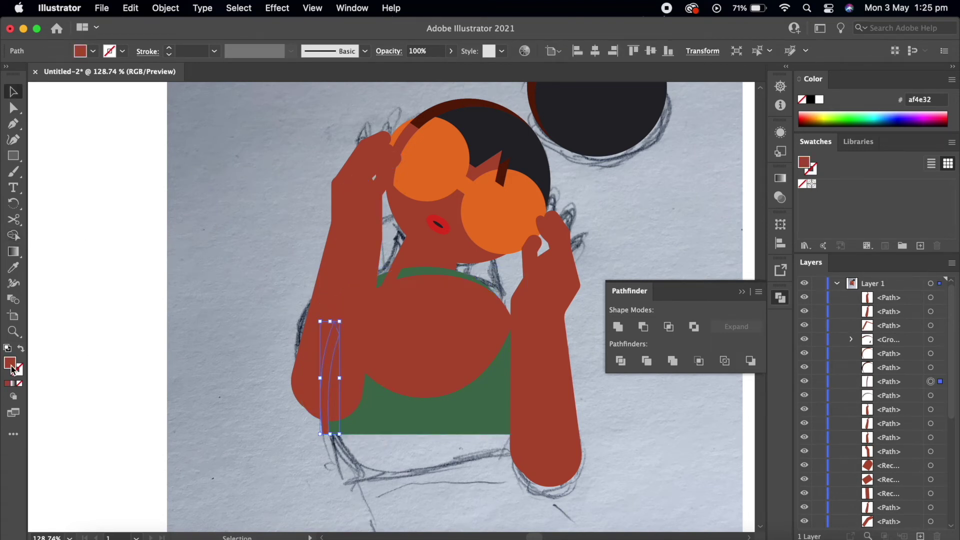
pyautogui.doubleClick(12, 368)
pyautogui.write('508')
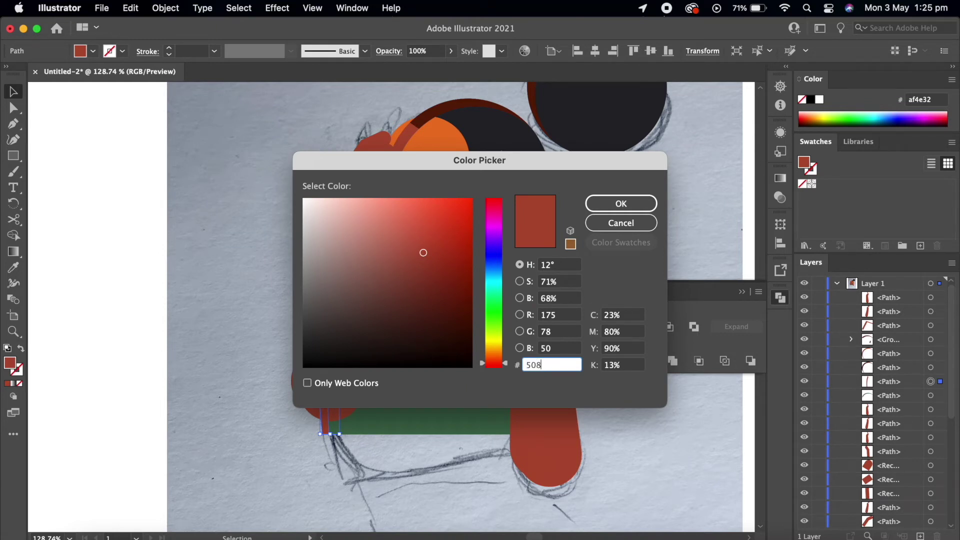
pyautogui.write('762')
pyautogui.press('Return')
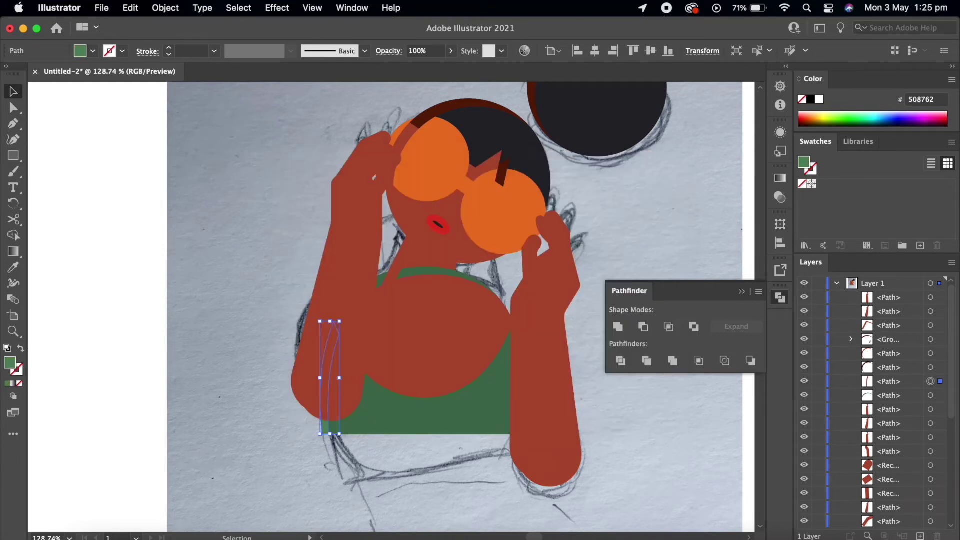
# - Fill the curved chest strip lighter orange-brown, hex d67448
pyautogui.click(441, 271)
pyautogui.doubleClick(12, 363)
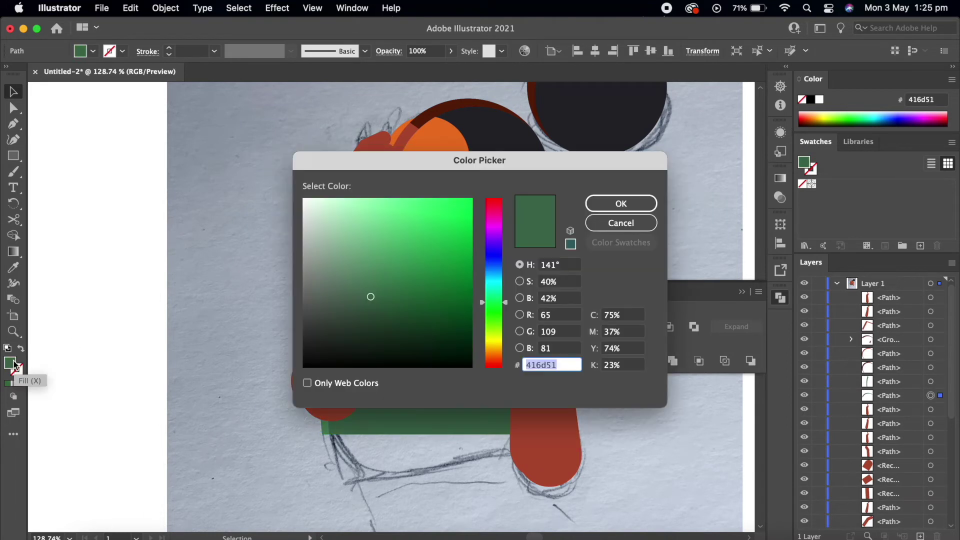
pyautogui.write('d67')
pyautogui.write('448')
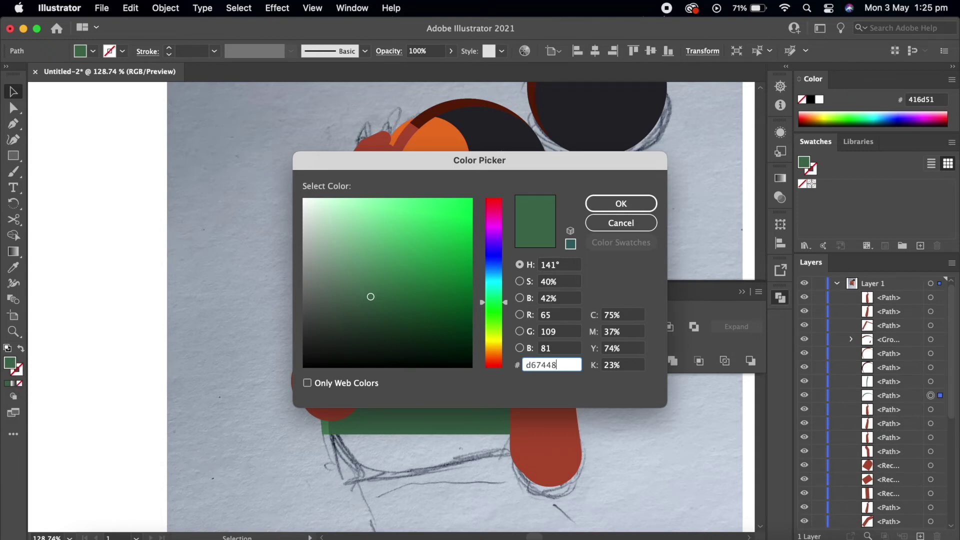
pyautogui.press('Return')
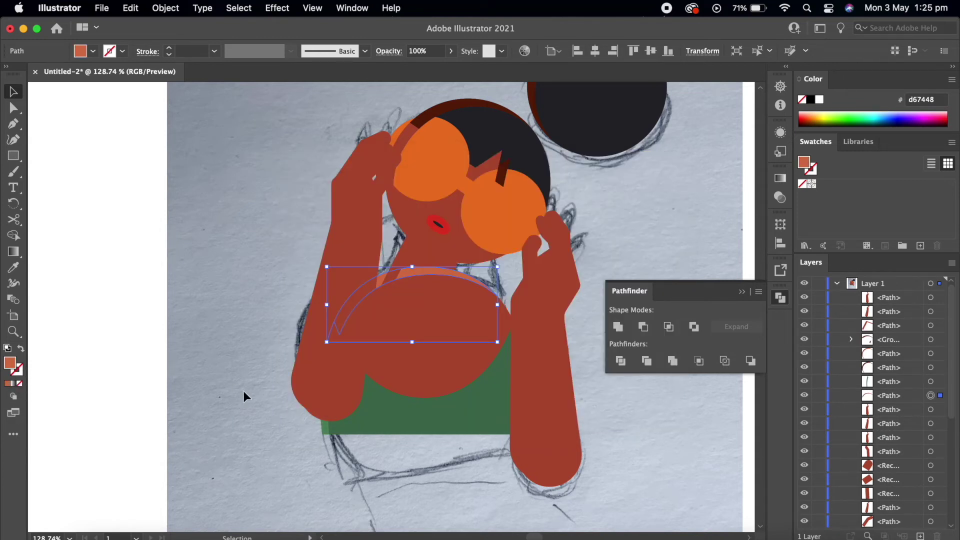
# - Bring the collar strip forward and give the neck and head its lighter colour
pyautogui.hotkey('ctrl', ']')
pyautogui.hotkey('ctrl', ']')
pyautogui.hotkey('ctrl', ']')
pyautogui.hotkey('ctrl', ']')
pyautogui.hotkey('ctrl', ']')
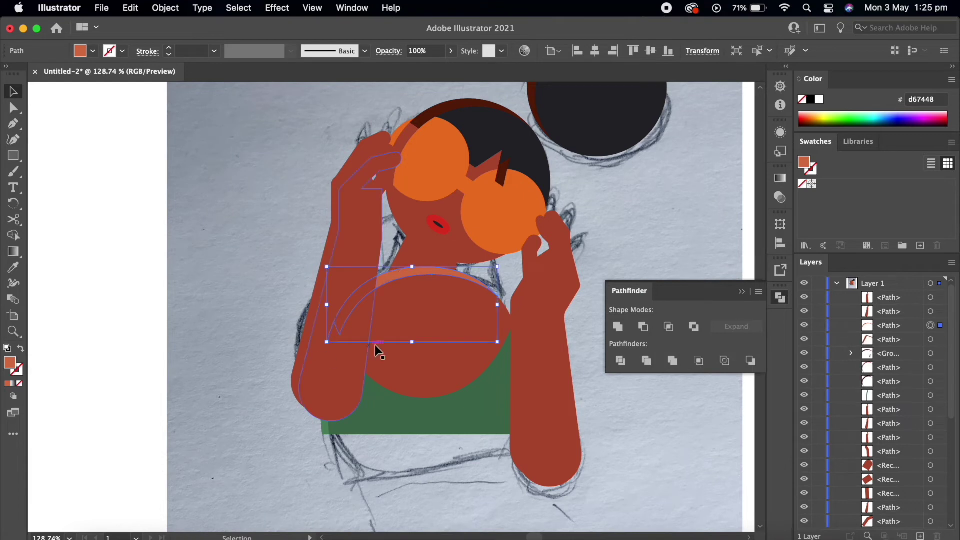
pyautogui.click(399, 249)
pyautogui.keyDown('shift'); pyautogui.click(396, 220); pyautogui.keyUp('shift')
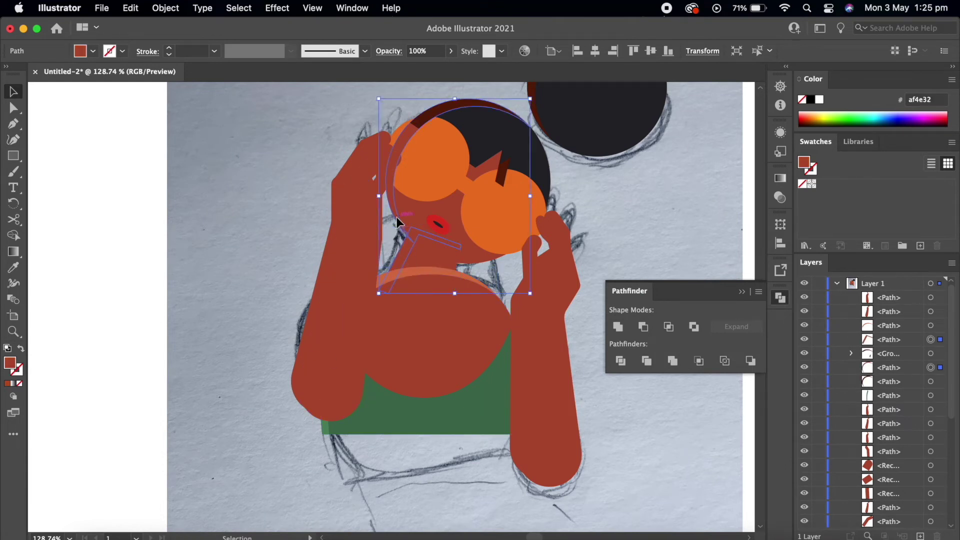
pyautogui.press('i')
pyautogui.click(426, 268)
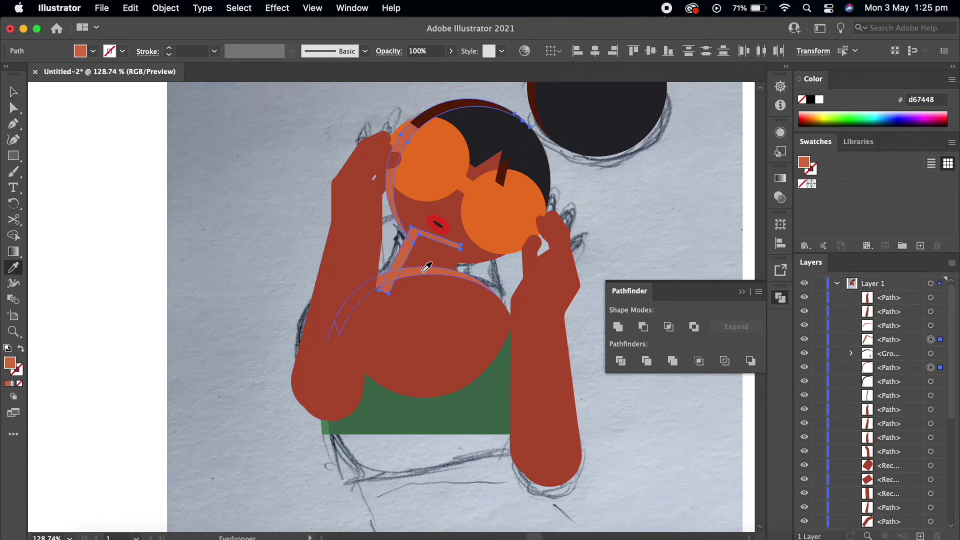
pyautogui.press('v')
# - Split the two collar strips at their overlap with the Shape Builder tool
pyautogui.click(576, 285)
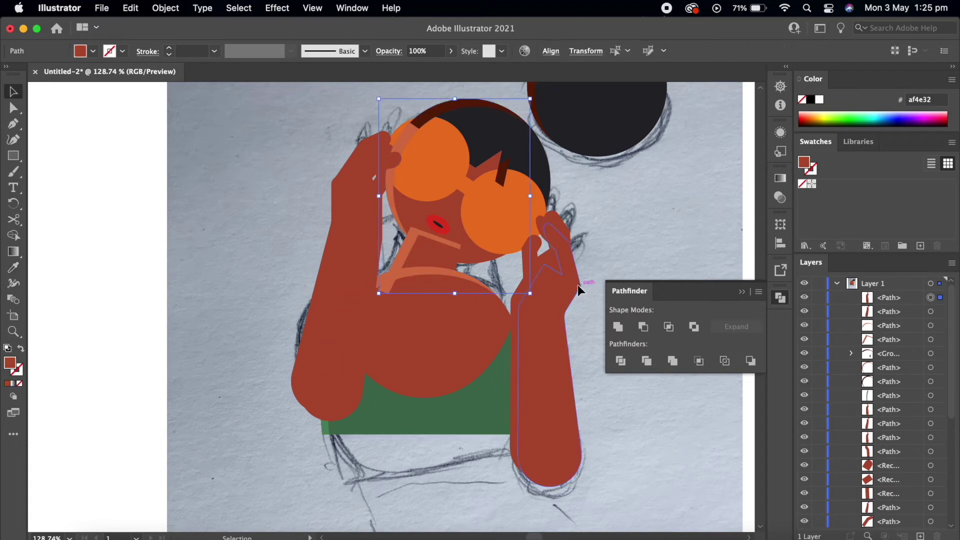
pyautogui.click(389, 286)
pyautogui.keyDown('shift'); pyautogui.click(410, 274); pyautogui.keyUp('shift')
pyautogui.click(11, 237)
pyautogui.click(387, 289)
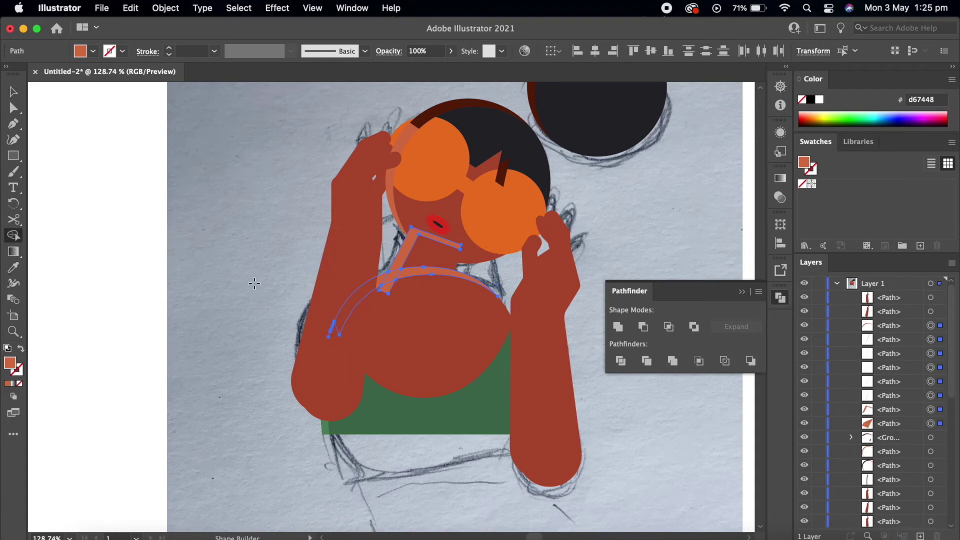
pyautogui.press('super+shift+a')
pyautogui.press('a')
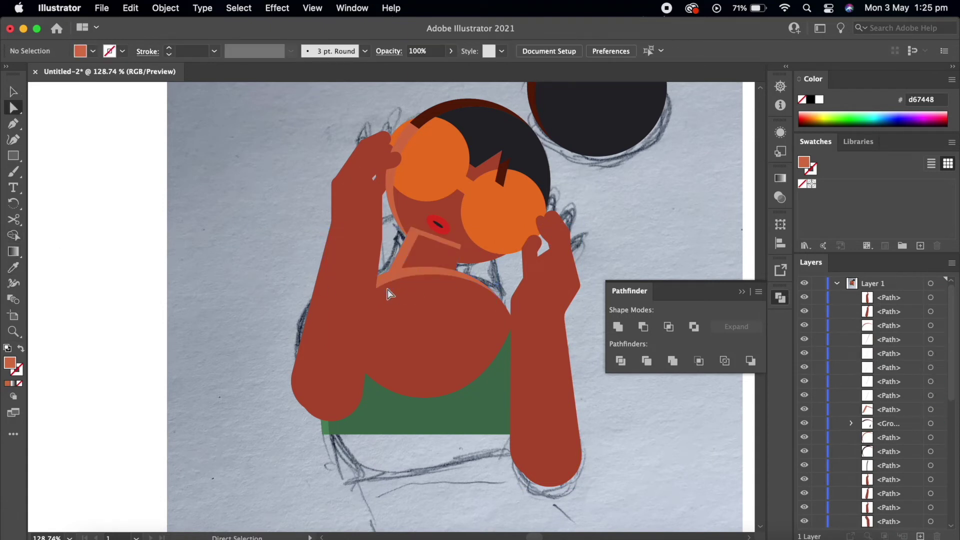
# - Split the head edge where the left lens overlaps using Shape Builder
pyautogui.click(414, 197)
pyautogui.scroll(3, 414, 197)
pyautogui.press('c')
pyautogui.press('v')
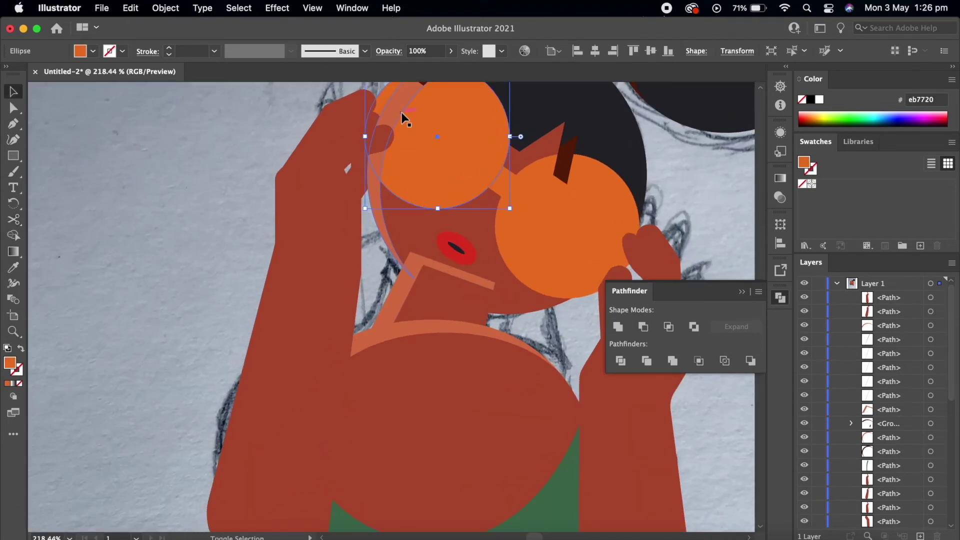
pyautogui.click(392, 103)
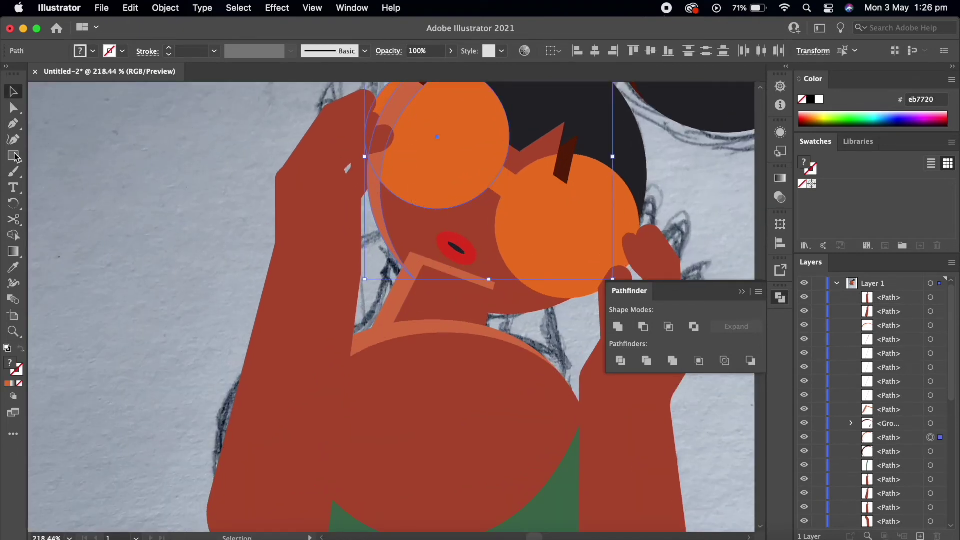
pyautogui.click(14, 235)
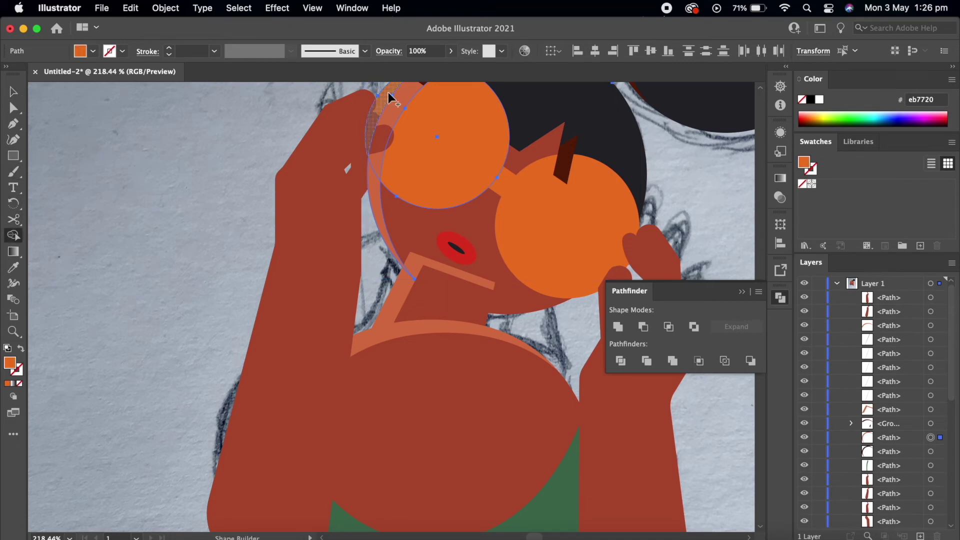
pyautogui.scroll(2, 394, 109)
pyautogui.click(388, 134)
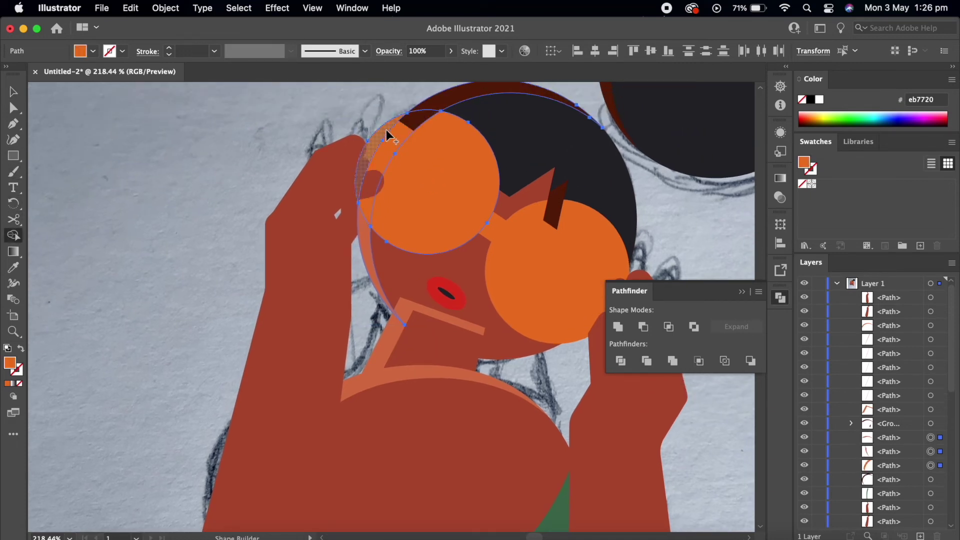
# - Fill the crescent piece beside the left lens lighter orange, #ea8d4e
pyautogui.press('a')
pyautogui.click(389, 151)
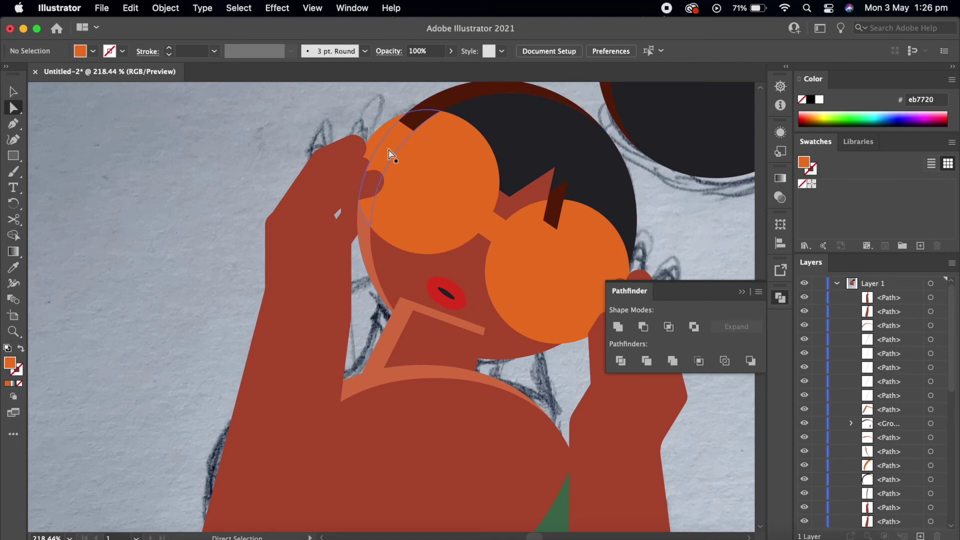
pyautogui.doubleClick(10, 363)
pyautogui.write('ea8d4e')
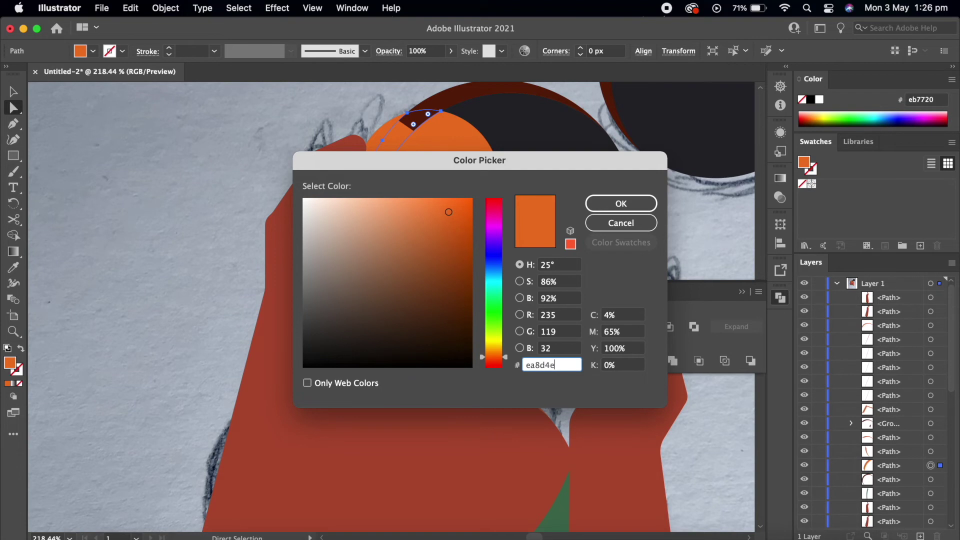
pyautogui.press('Return')
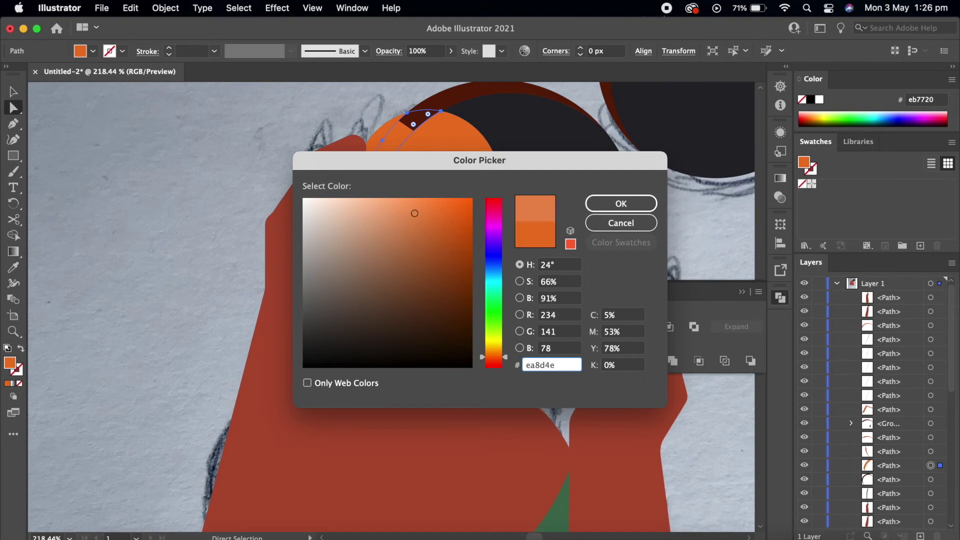
# - Undo an accidental eyedropper colour change on the crescent
pyautogui.press('v')
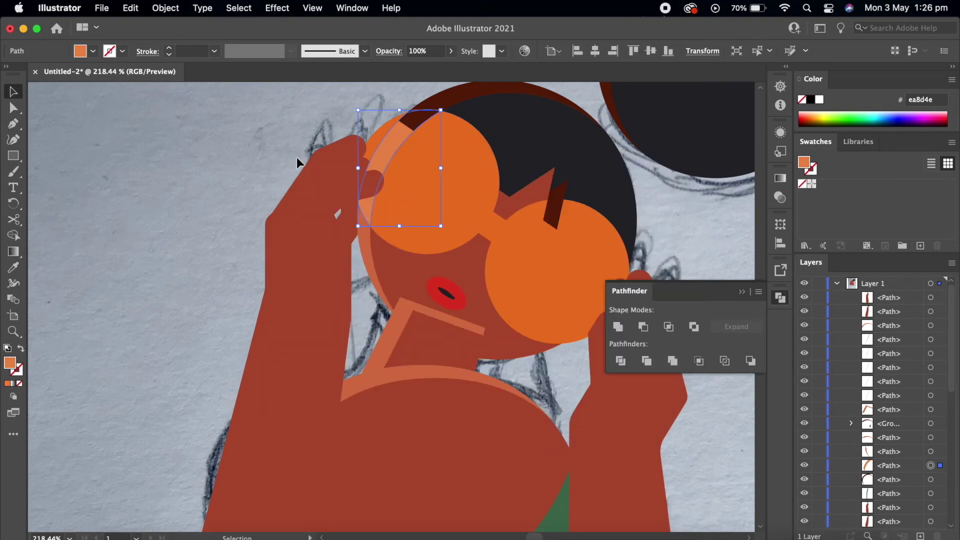
pyautogui.scroll(2, 300, 160)
pyautogui.hscroll(3, 300, 160)
pyautogui.press('i')
pyautogui.click(359, 174)
pyautogui.hotkey('ctrl', 'z')
pyautogui.press('v')
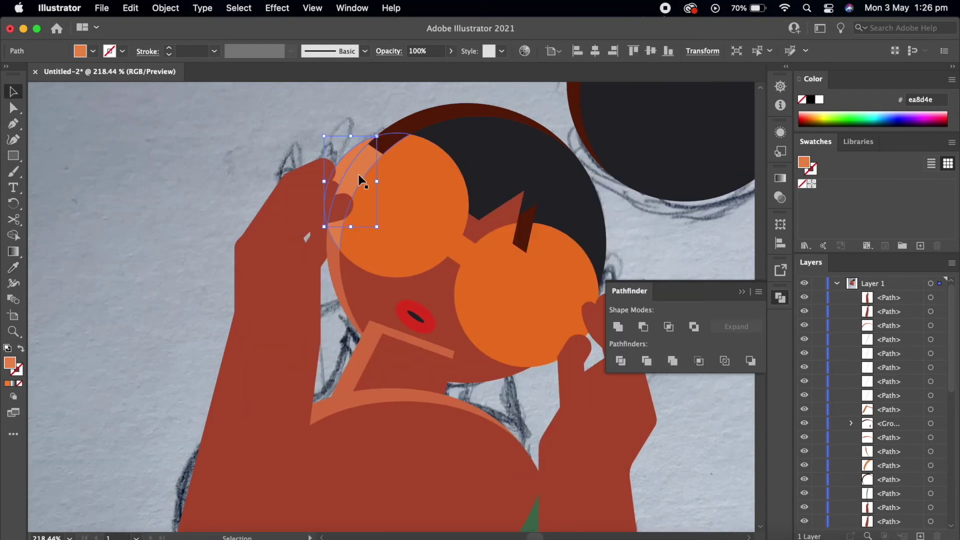
# - Select the crescent path and both lens outlines with Direct Selection
pyautogui.press('a')
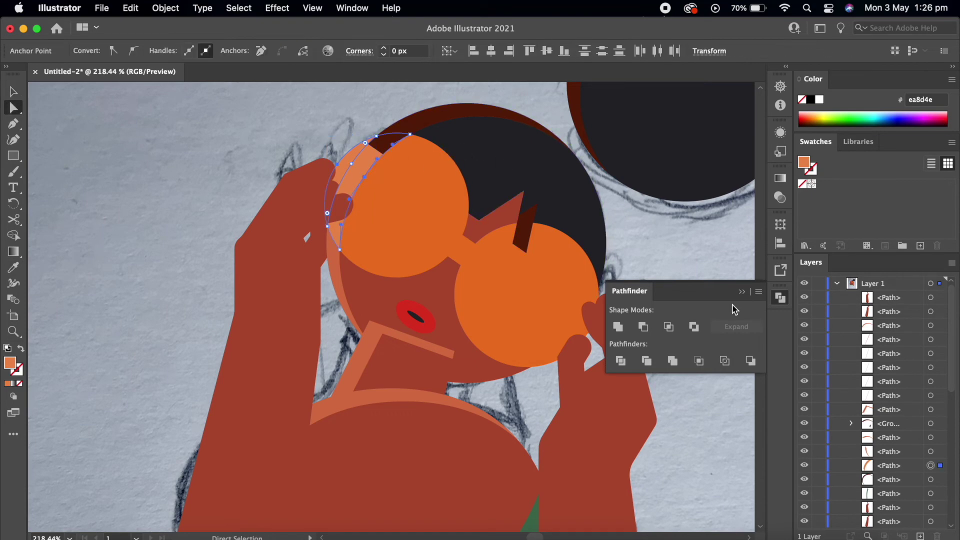
pyautogui.click(627, 330)
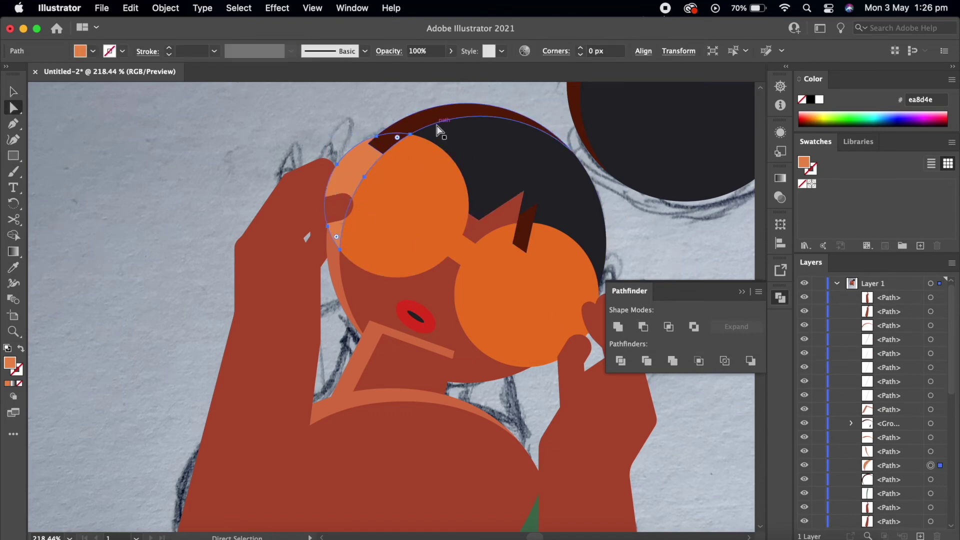
pyautogui.scroll(-3, 438, 131)
pyautogui.click(450, 204)
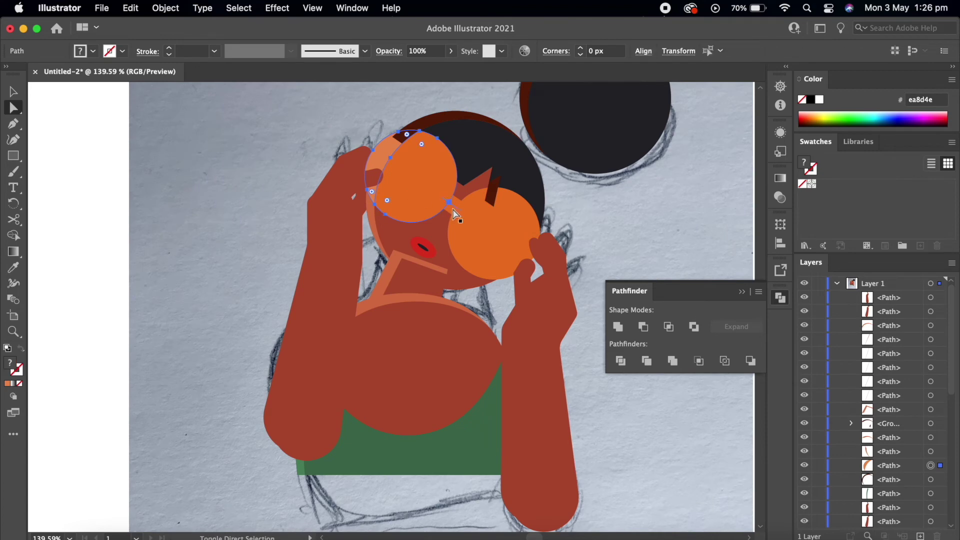
pyautogui.keyDown('shift'); pyautogui.click(456, 212); pyautogui.keyUp('shift')
pyautogui.scroll(3, 465, 184)
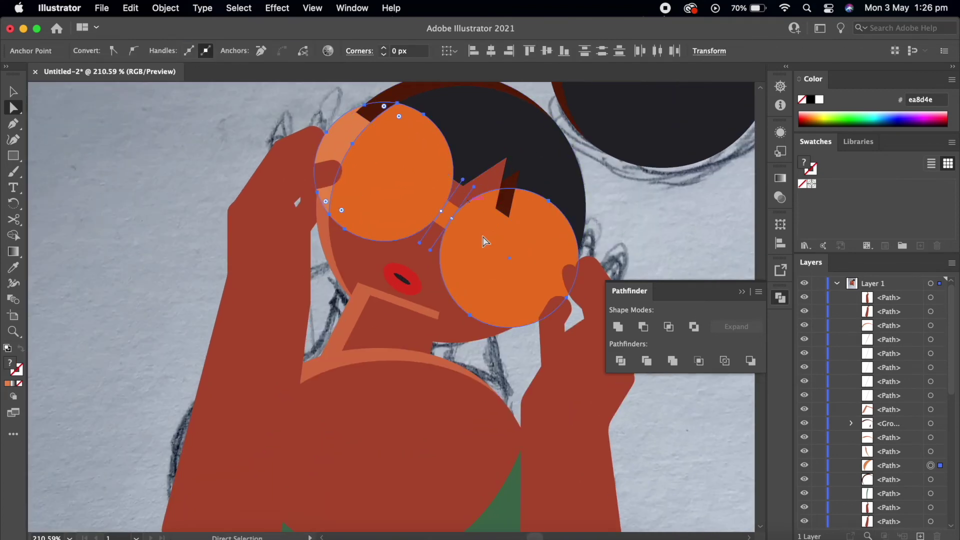
# - Select the lenses and bridge, then check the crescent behind the left lens
pyautogui.press('v')
pyautogui.click(571, 377)
pyautogui.click(466, 233)
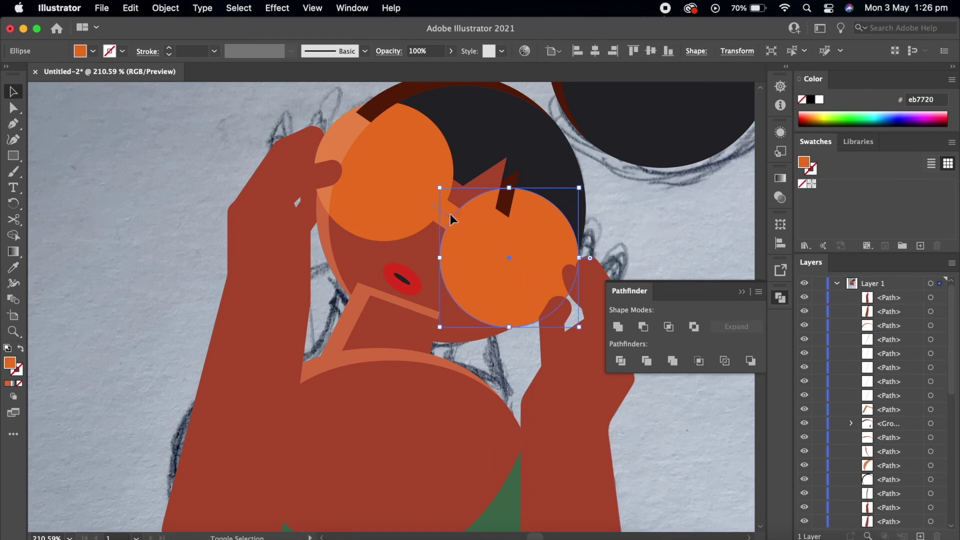
pyautogui.keyDown('shift'); pyautogui.click(450, 214); pyautogui.keyUp('shift')
pyautogui.press('super')
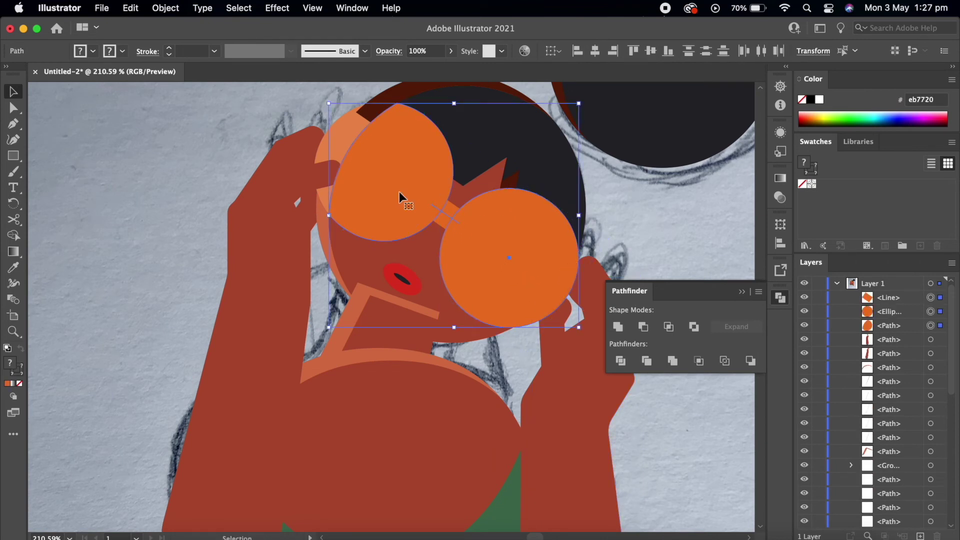
pyautogui.click(342, 145)
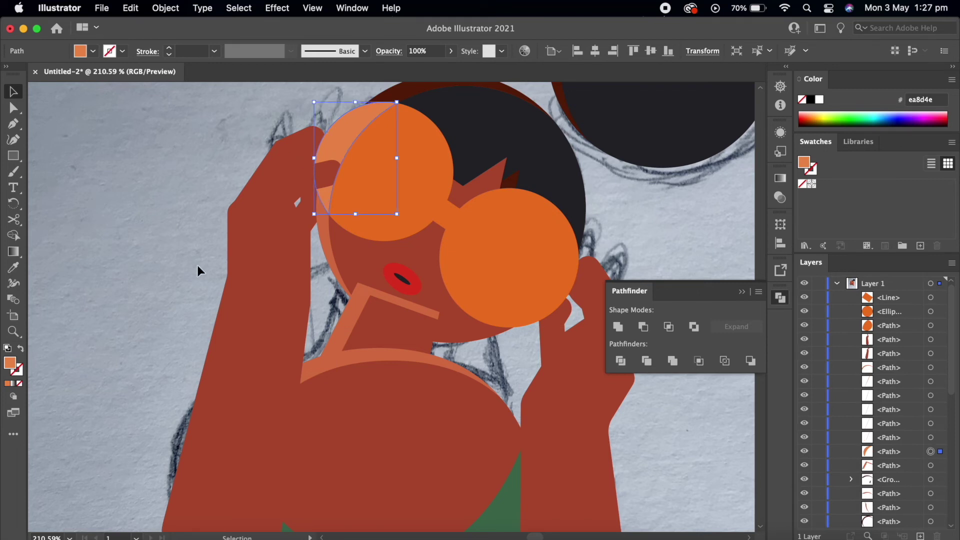
pyautogui.scroll(-3, 190, 263)
pyautogui.click(154, 263)
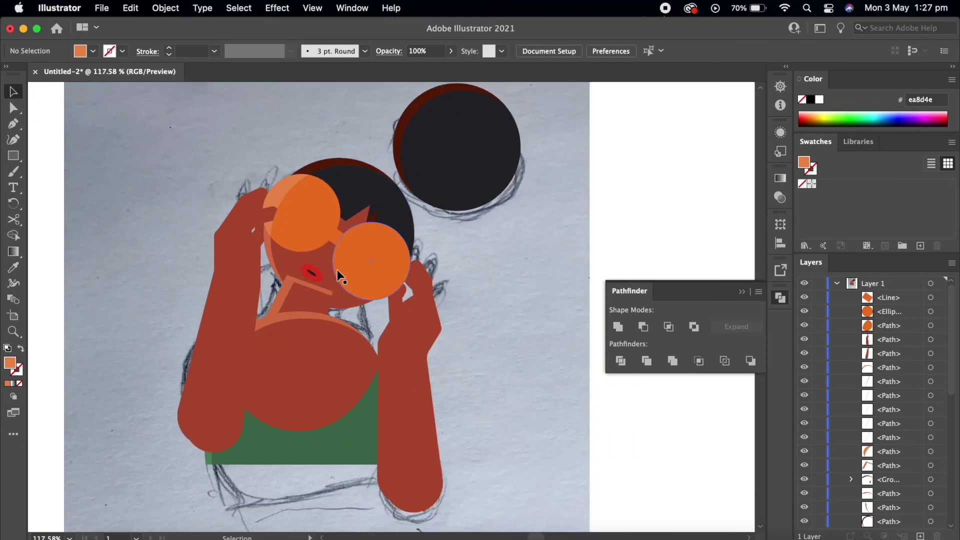
# - Paste copies of the left and right hands in front of the glasses
pyautogui.click(367, 277)
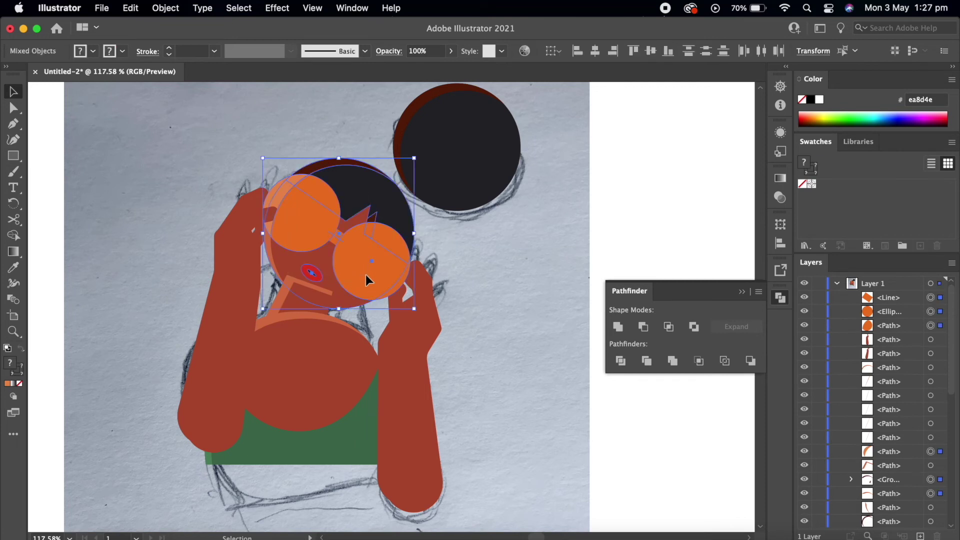
pyautogui.keyDown('shift'); pyautogui.click(280, 299); pyautogui.keyUp('shift')
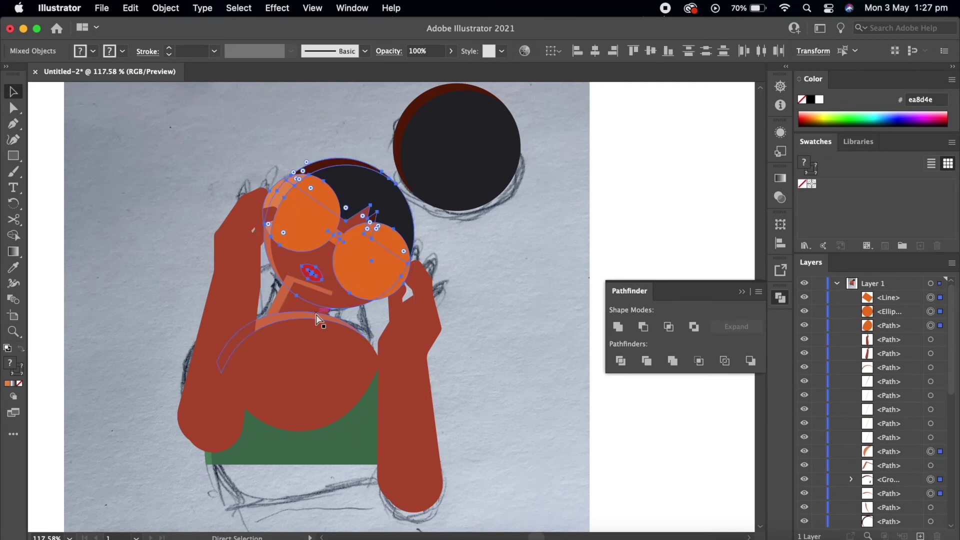
pyautogui.click(460, 361)
pyautogui.click(224, 239)
pyautogui.click(193, 218)
pyautogui.press('super+f')
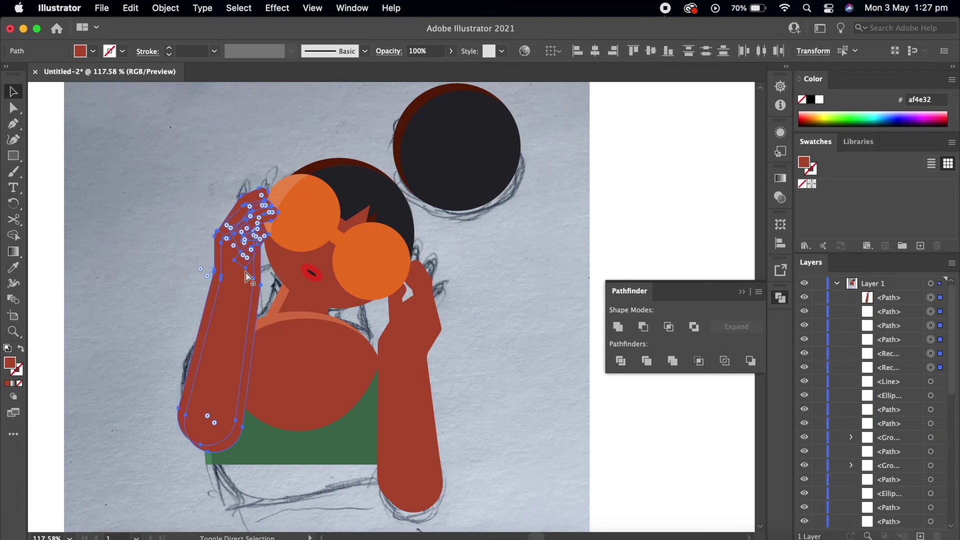
pyautogui.click(409, 324)
pyautogui.press('super+c')
pyautogui.press('super+f')
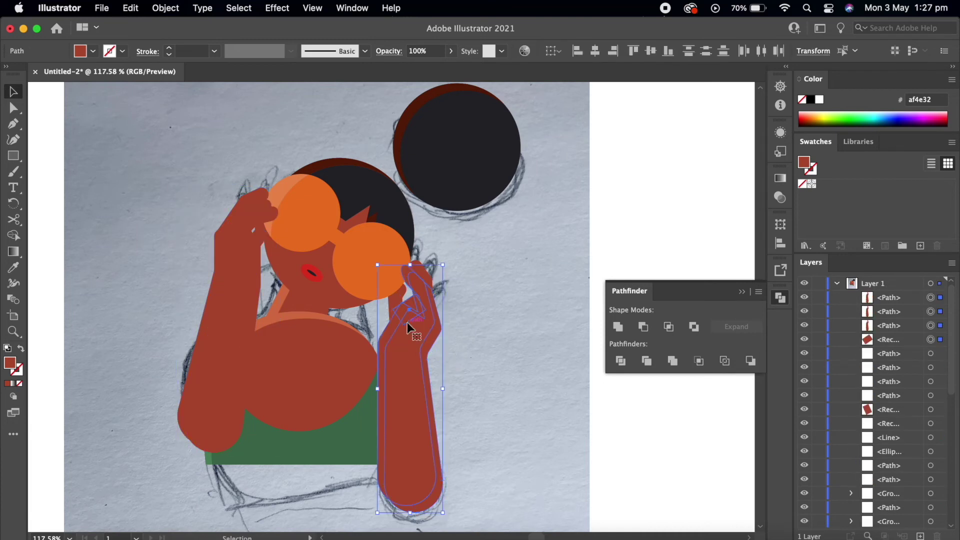
pyautogui.click(476, 362)
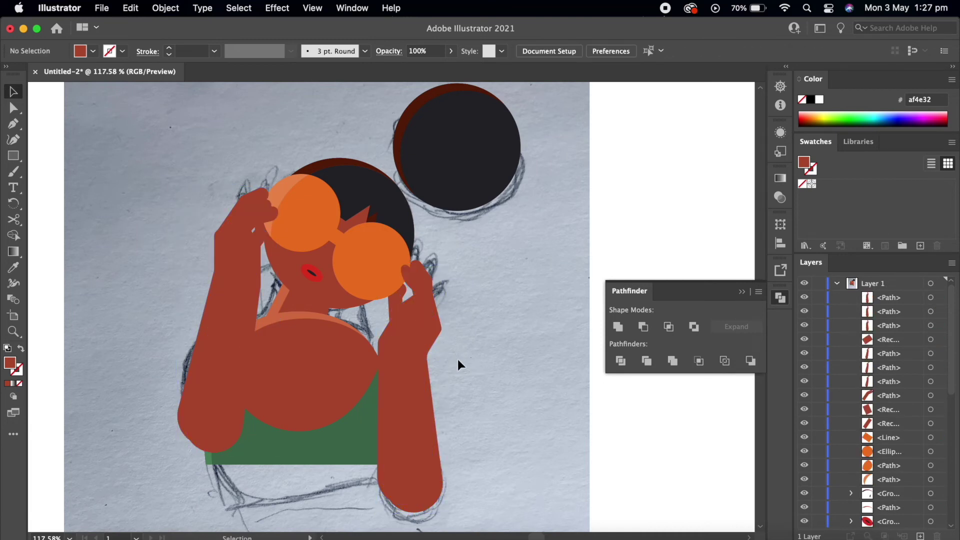
# - Nudge the torso slightly right and select the light collarbone arc
pyautogui.click(333, 346)
pyautogui.press('Right')
pyautogui.press('Right')
pyautogui.press('Right')
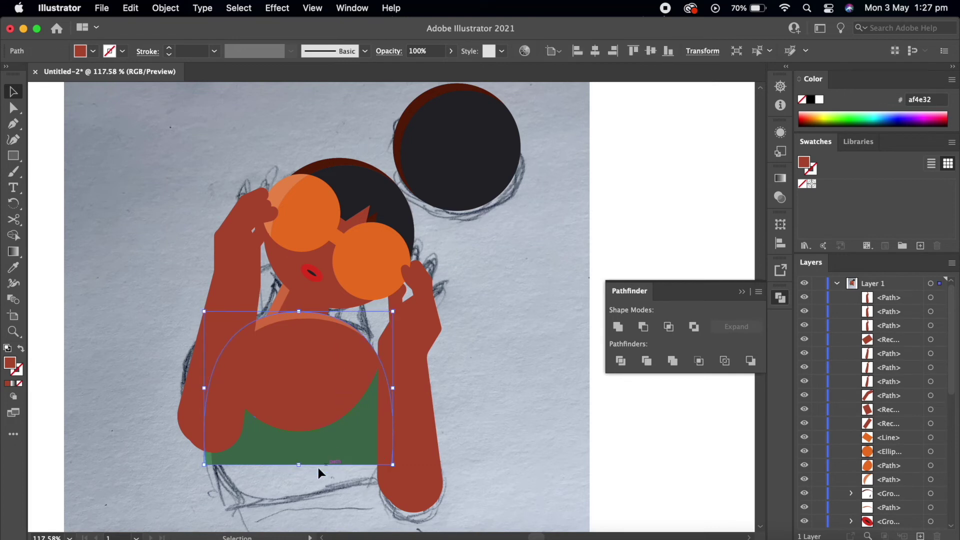
pyautogui.click(320, 487)
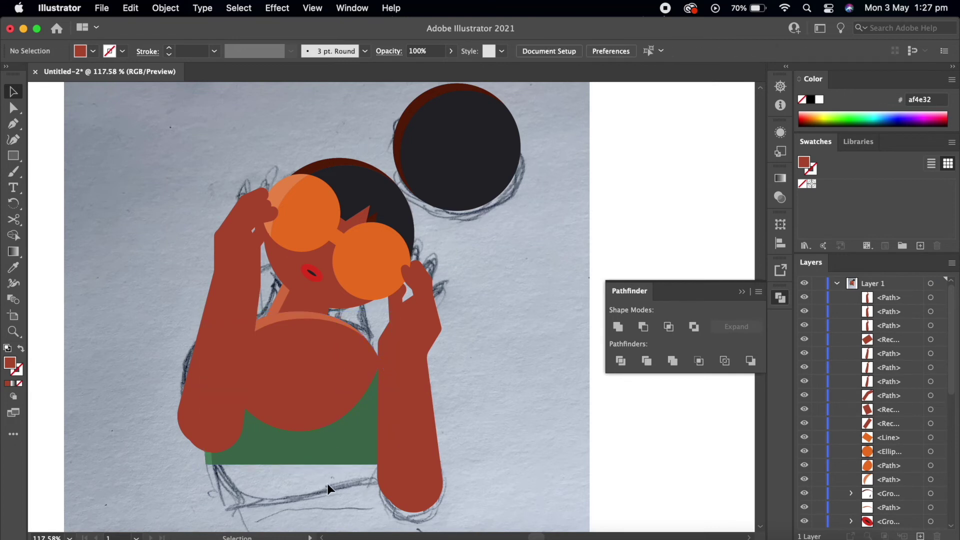
pyautogui.click(284, 319)
pyautogui.press('a')
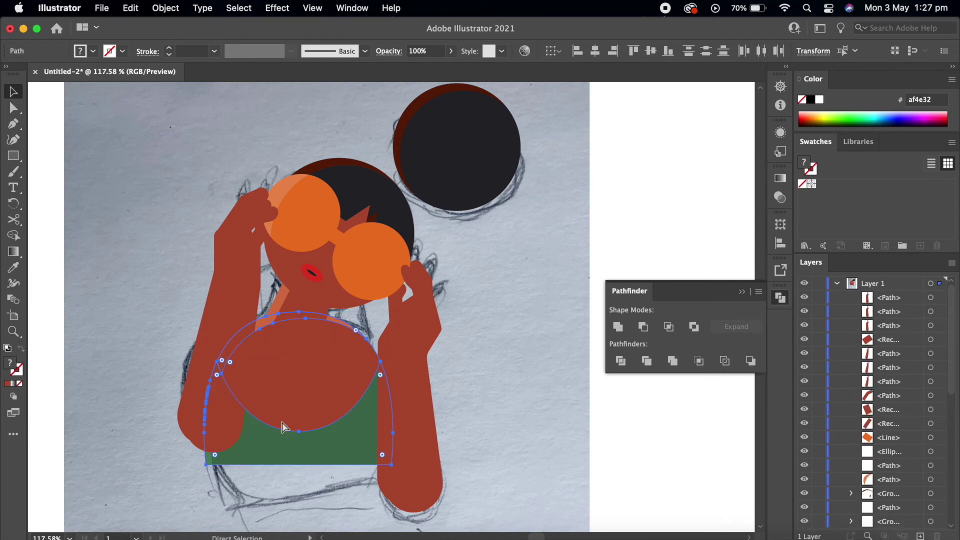
pyautogui.press('v')
pyautogui.click(484, 435)
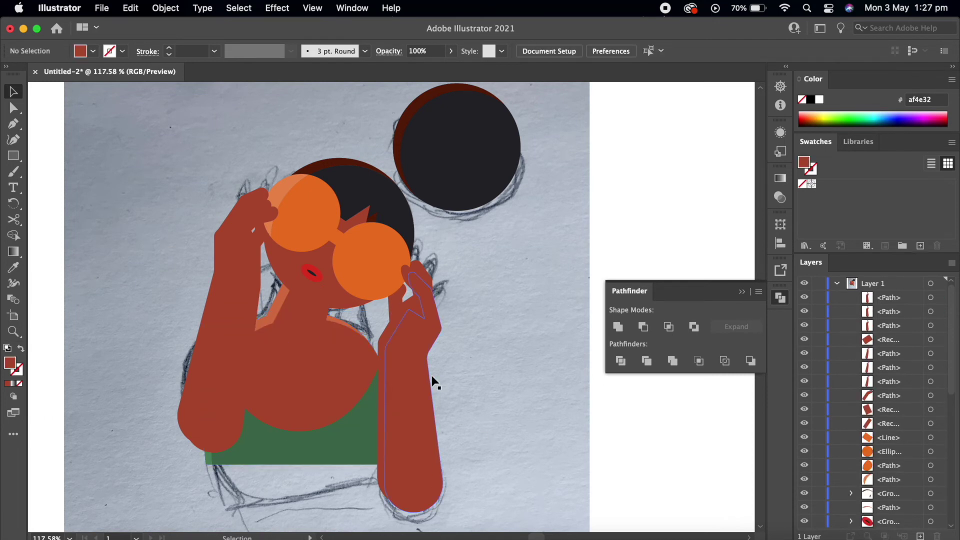
pyautogui.scroll(2, 430, 375)
pyautogui.press('a')
pyautogui.click(322, 311)
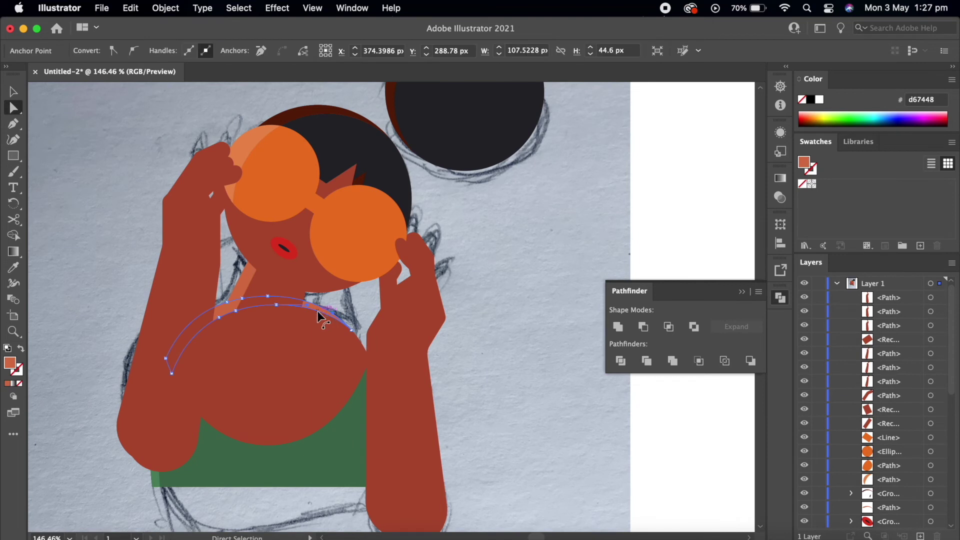
# - Merge the collarbone strip and neck into the body with Shape Builder, then fit the artboard
pyautogui.scroll(1, 322, 316)
pyautogui.keyDown('shift'); pyautogui.click(270, 290); pyautogui.keyUp('shift')
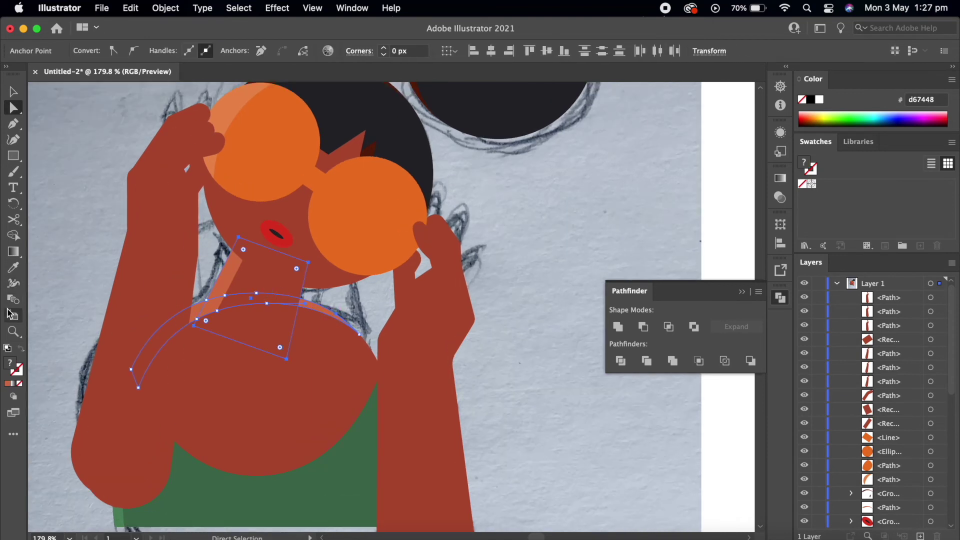
pyautogui.click(13, 235)
pyautogui.click(309, 304)
pyautogui.press('a')
pyautogui.press('super+shift+a')
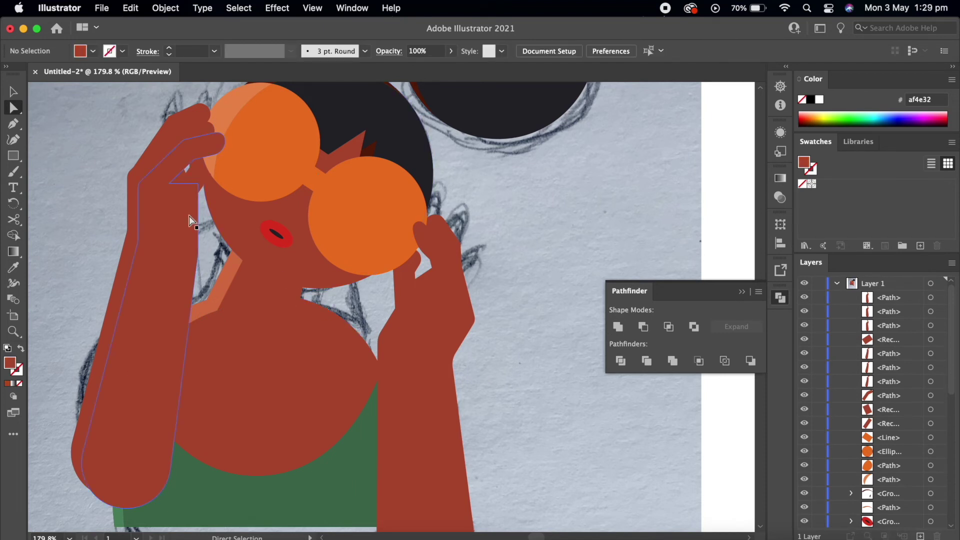
pyautogui.press('super+0')
# - Cut the overlay shape out of the left arm with Pathfinder Minus Front
pyautogui.press('v')
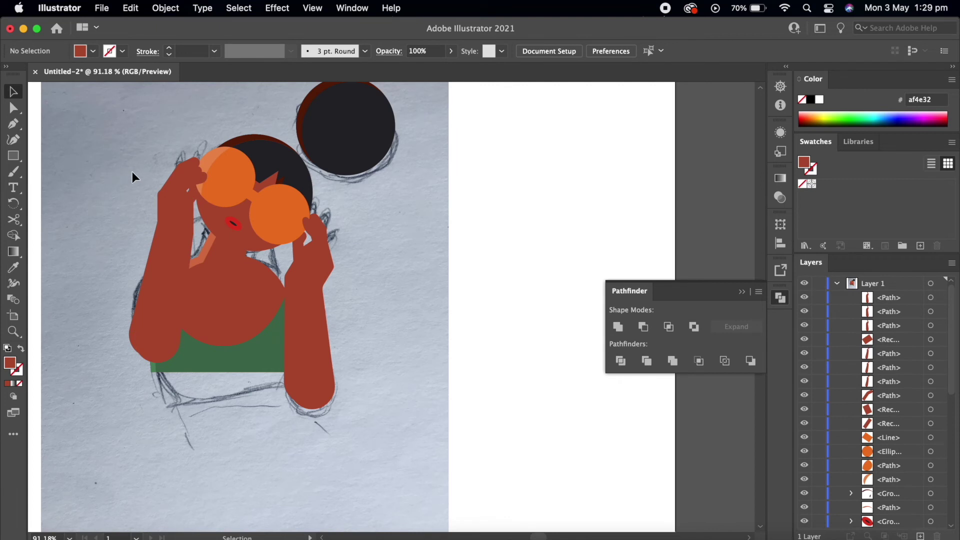
pyautogui.moveTo(131, 171); pyautogui.dragTo(198, 224)
pyautogui.keyDown('shift'); pyautogui.click(203, 207); pyautogui.keyUp('shift')
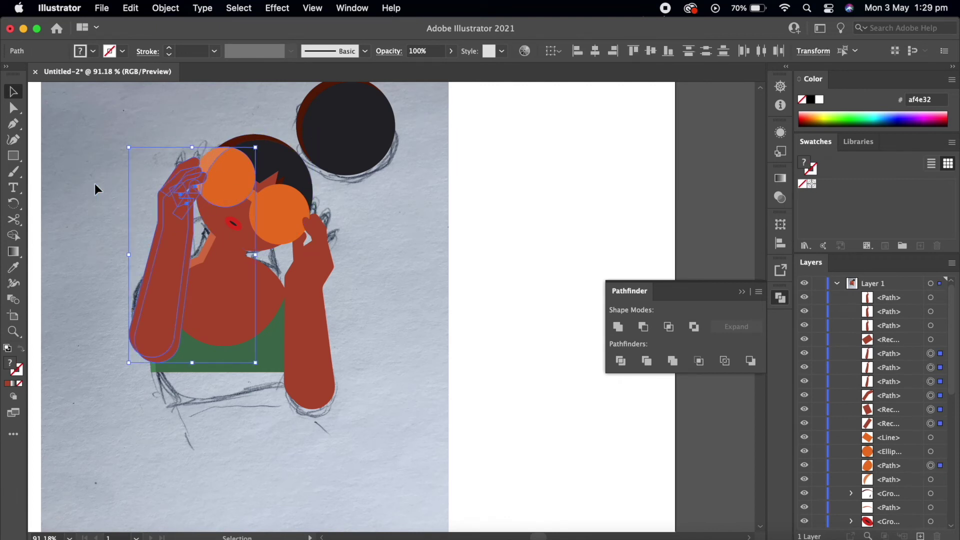
pyautogui.keyDown('shift'); pyautogui.click(238, 178); pyautogui.keyUp('shift')
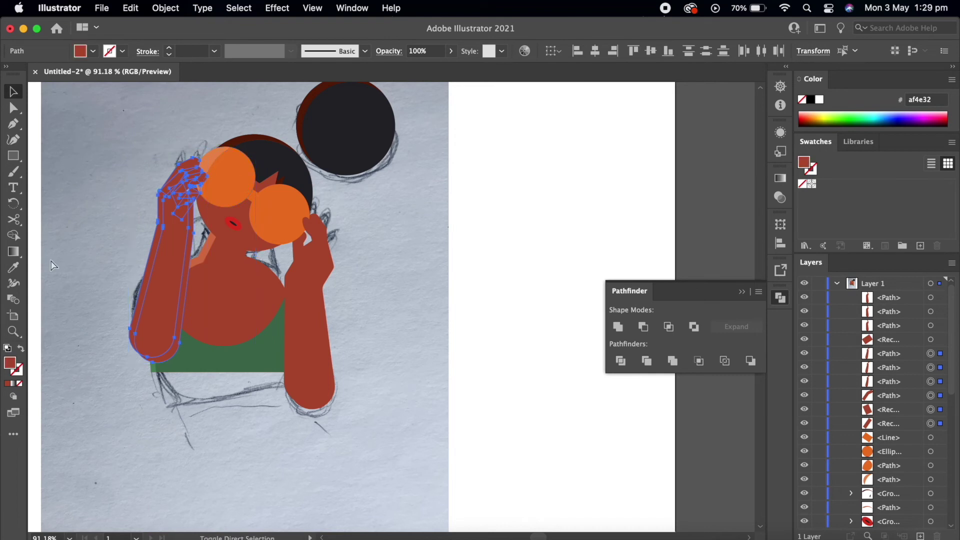
pyautogui.press('a')
pyautogui.click(365, 331)
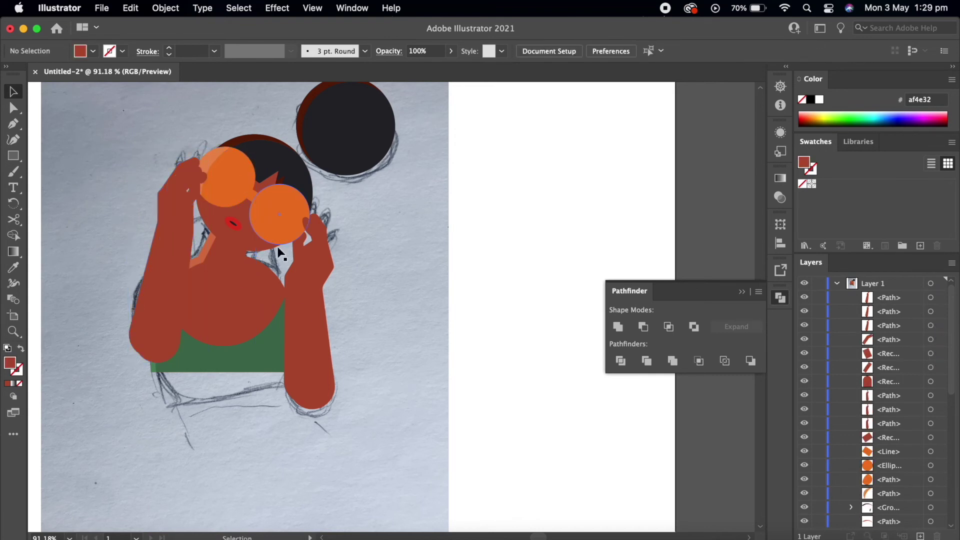
pyautogui.scroll(3, 278, 252)
pyautogui.click(147, 235)
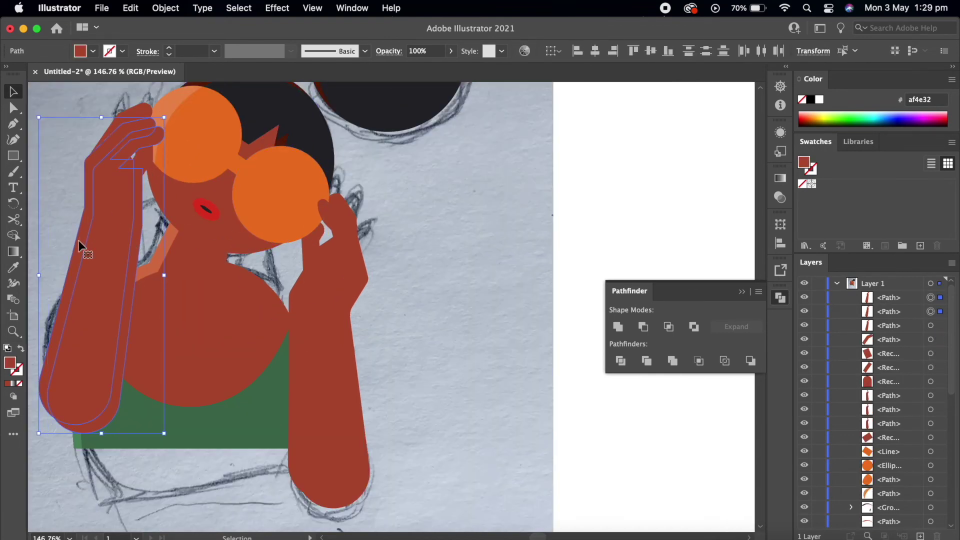
pyautogui.hscroll(-2, 78, 240)
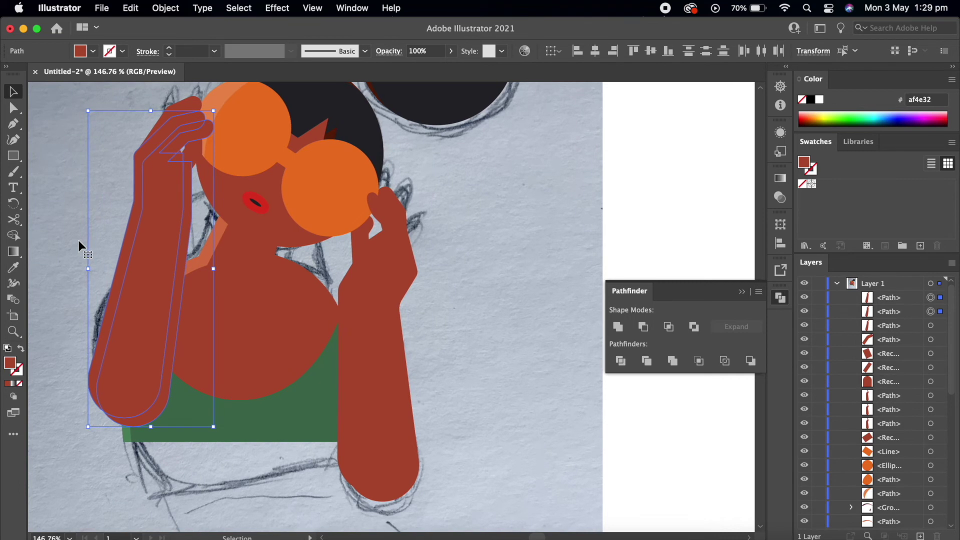
pyautogui.click(645, 328)
# - Fill the arm highlight piece with the lighter neck skin tone
pyautogui.click(459, 299)
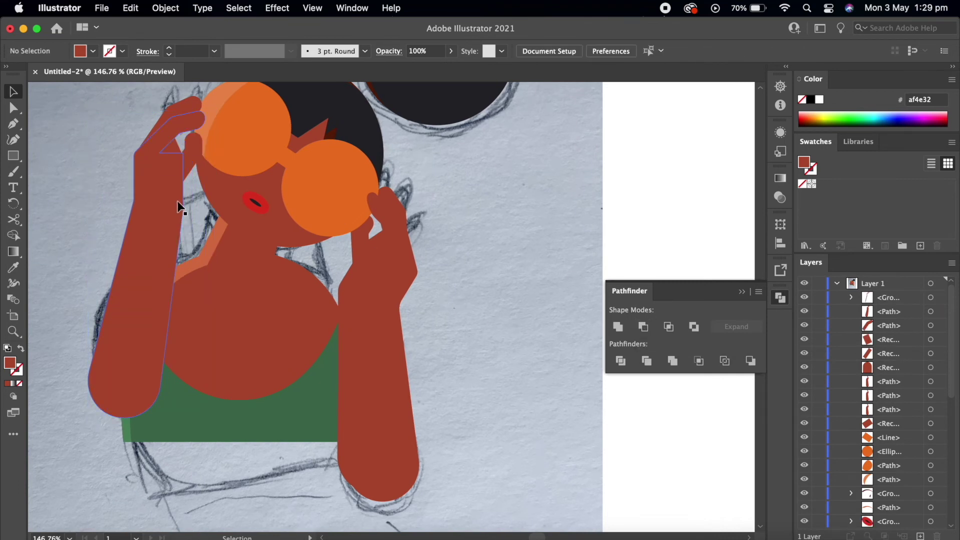
pyautogui.click(135, 190)
pyautogui.press('i')
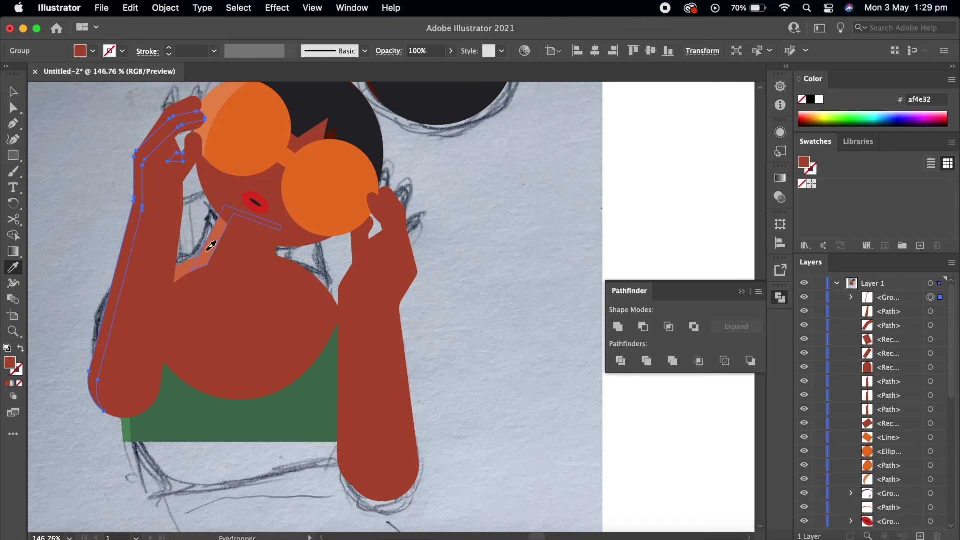
pyautogui.click(211, 246)
pyautogui.press('super+shift+a')
# - Cut the arm copy from the right raised arm and give the strip the lighter skin colour
pyautogui.press('a')
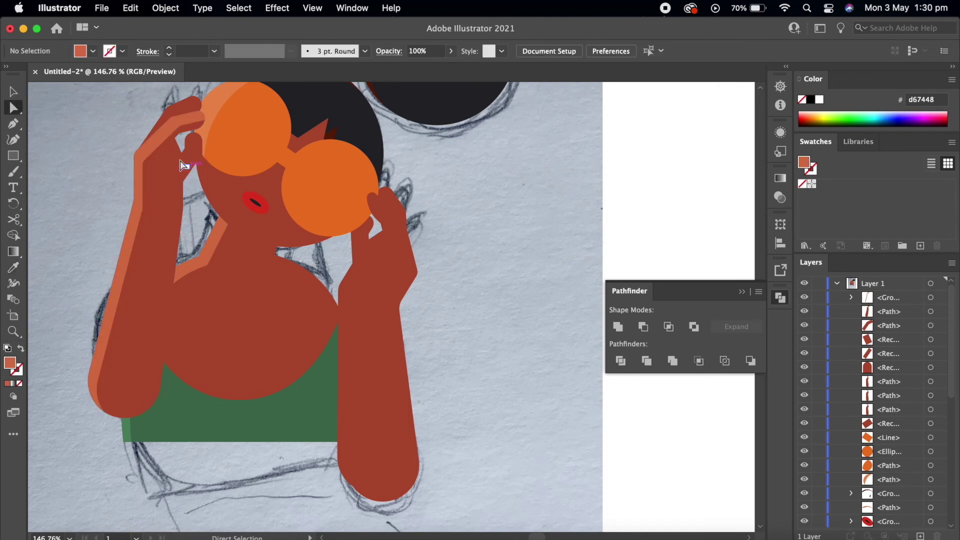
pyautogui.press('super+equal')
pyautogui.hscroll(2, 301, 300)
pyautogui.click(295, 370)
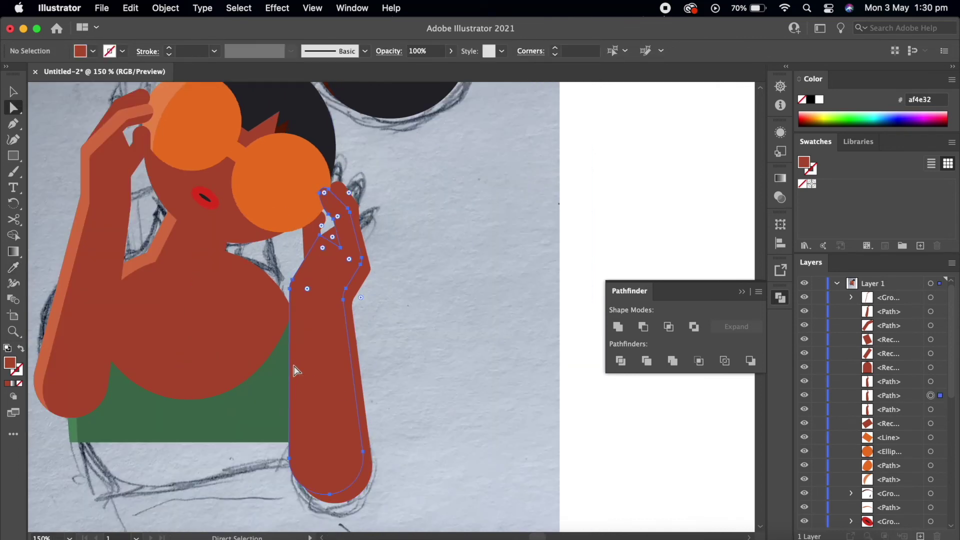
pyautogui.keyDown('shift'); pyautogui.click(368, 388); pyautogui.keyUp('shift')
pyautogui.click(643, 331)
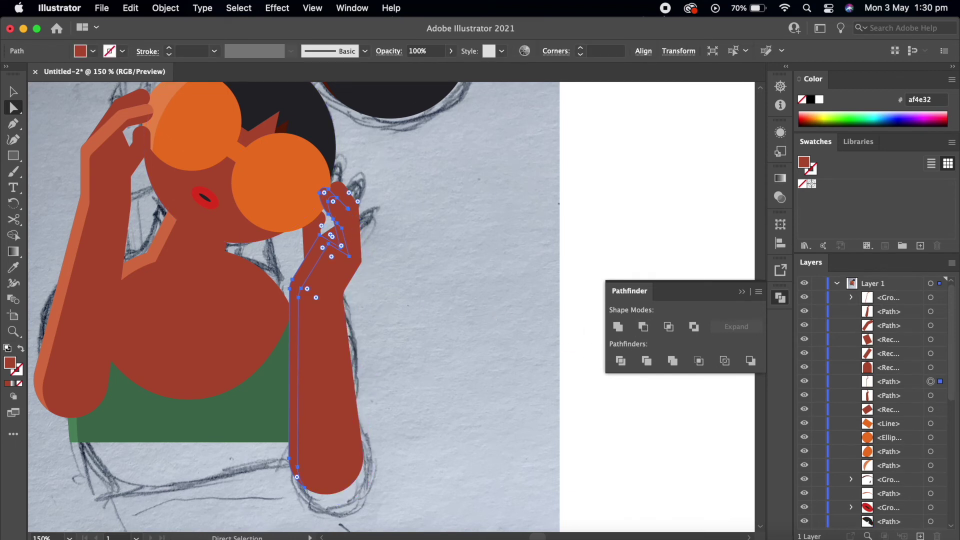
pyautogui.keyDown('shift'); pyautogui.click(153, 233); pyautogui.keyUp('shift')
pyautogui.press('i')
pyautogui.click(85, 200)
# - Delete the stray fingertip piece from the hand
pyautogui.press('a')
pyautogui.click(385, 299)
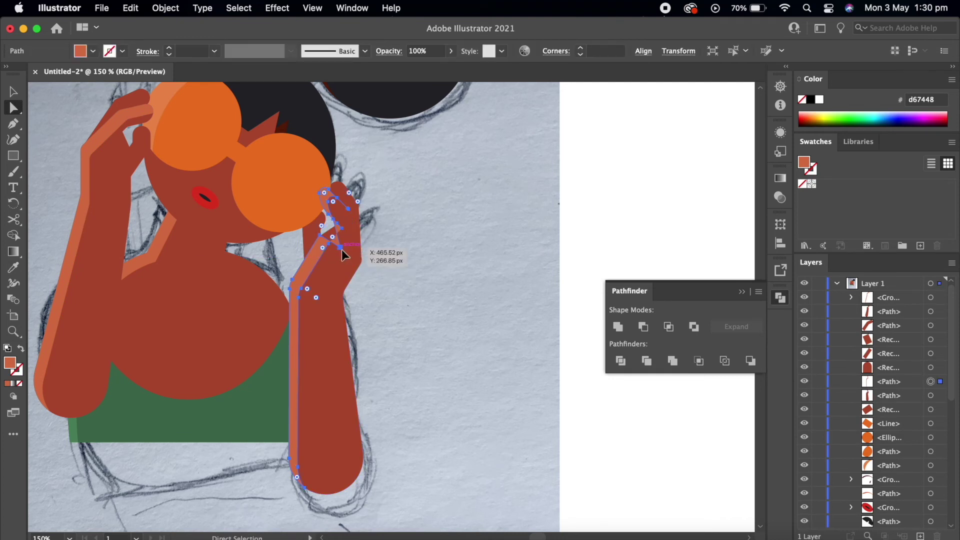
pyautogui.click(350, 260)
pyautogui.press('+')
pyautogui.press('a')
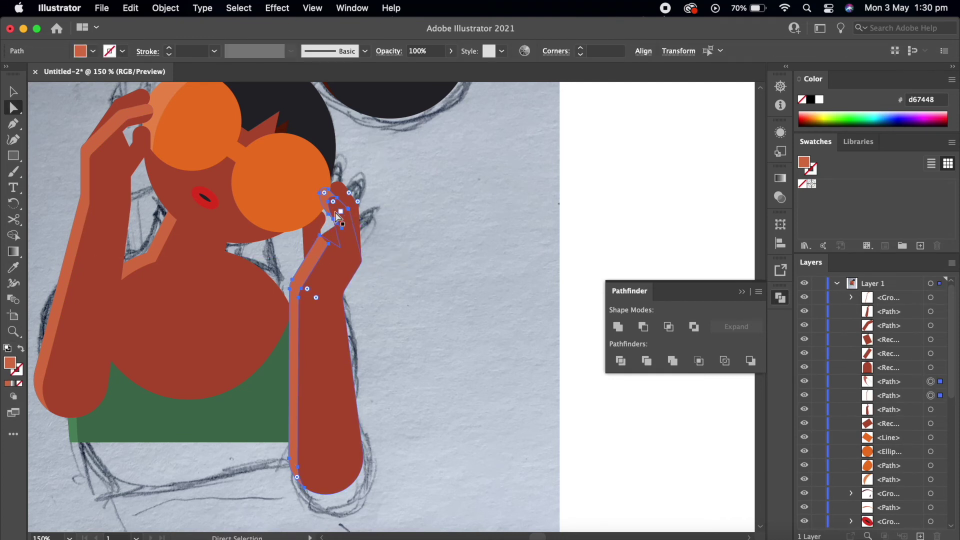
pyautogui.click(320, 193)
pyautogui.press('Delete')
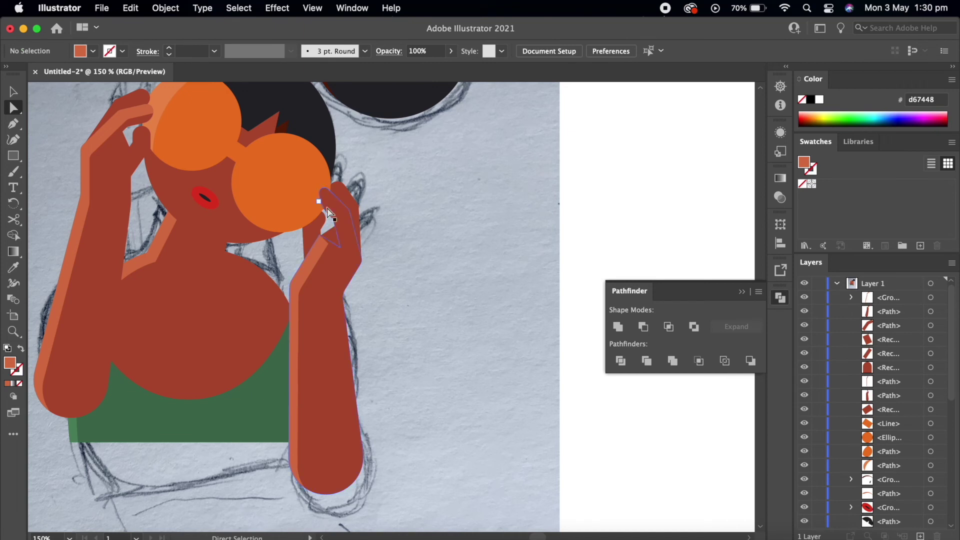
# - Reshape the highlight's top corner so it fits along the arm edge
pyautogui.click(328, 243)
pyautogui.moveTo(329, 244); pyautogui.dragTo(303, 291)
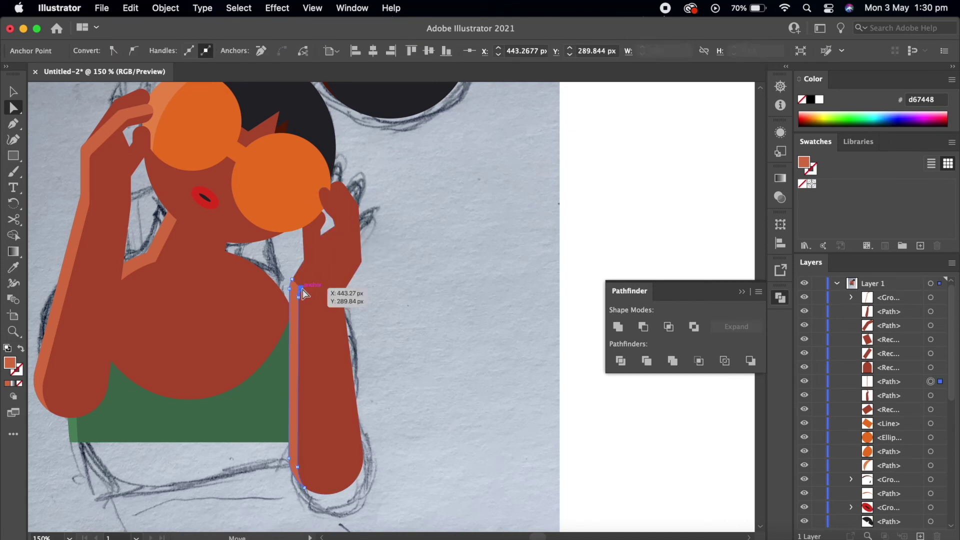
pyautogui.moveTo(303, 294); pyautogui.dragTo(291, 293)
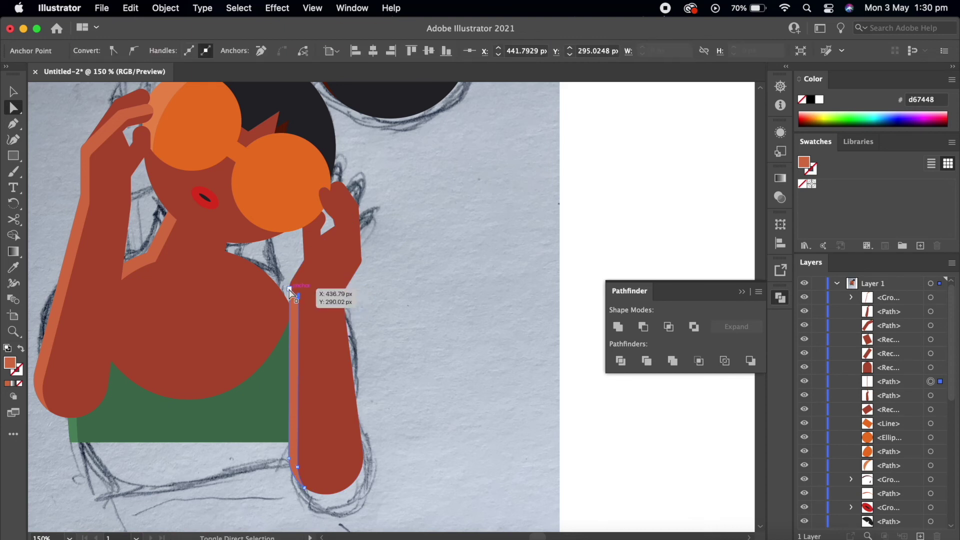
pyautogui.moveTo(290, 291); pyautogui.dragTo(295, 283)
pyautogui.click(420, 324)
pyautogui.scroll(-5, 440, 355)
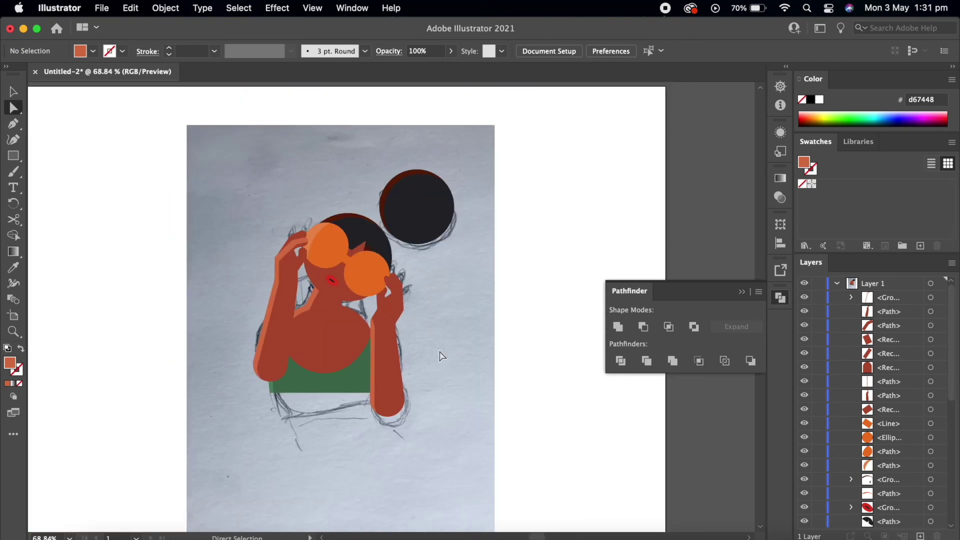
# - Hide the pencil sketch layer and group all the figure's shapes together
pyautogui.press('v')
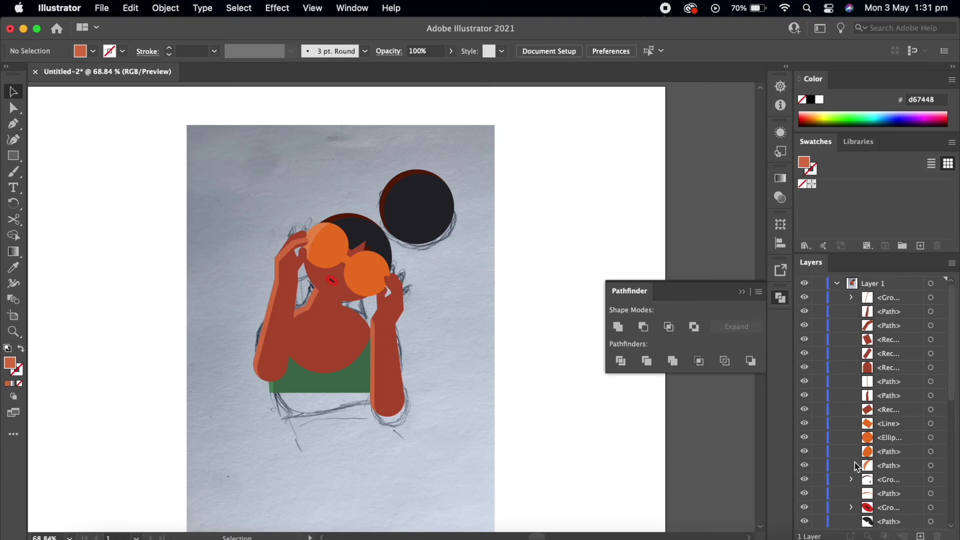
pyautogui.scroll(-5, 856, 467)
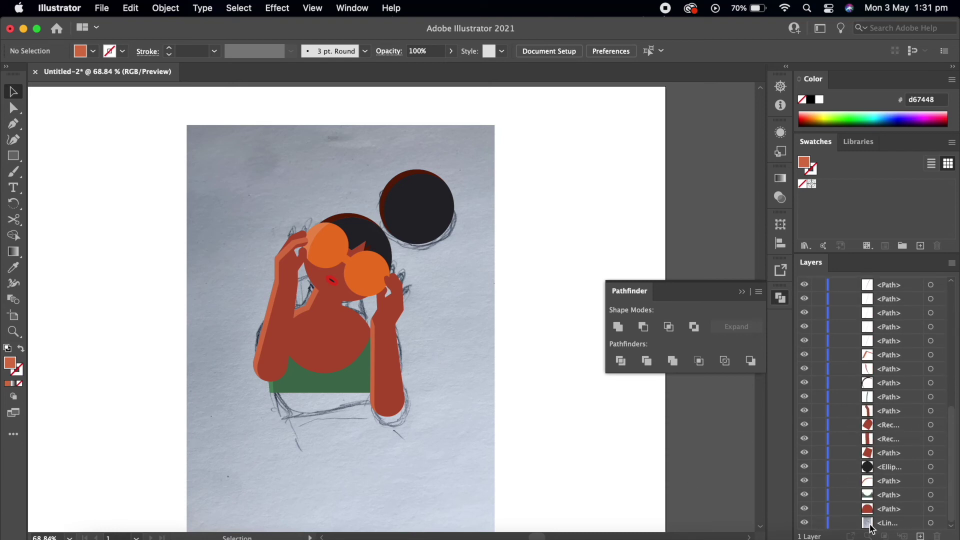
pyautogui.click(804, 523)
pyautogui.moveTo(547, 447); pyautogui.dragTo(227, 163)
pyautogui.press('super+g')
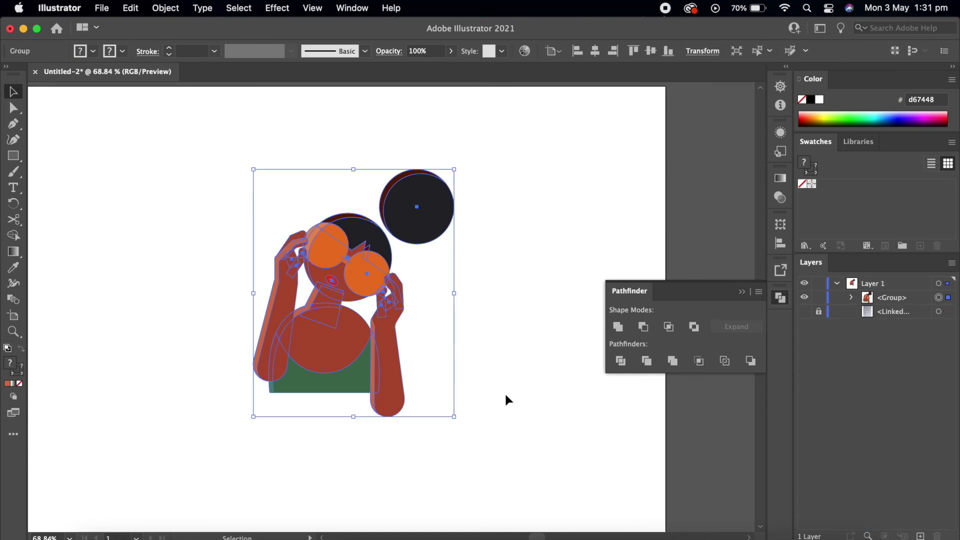
pyautogui.click(506, 395)
pyautogui.click(13, 156)
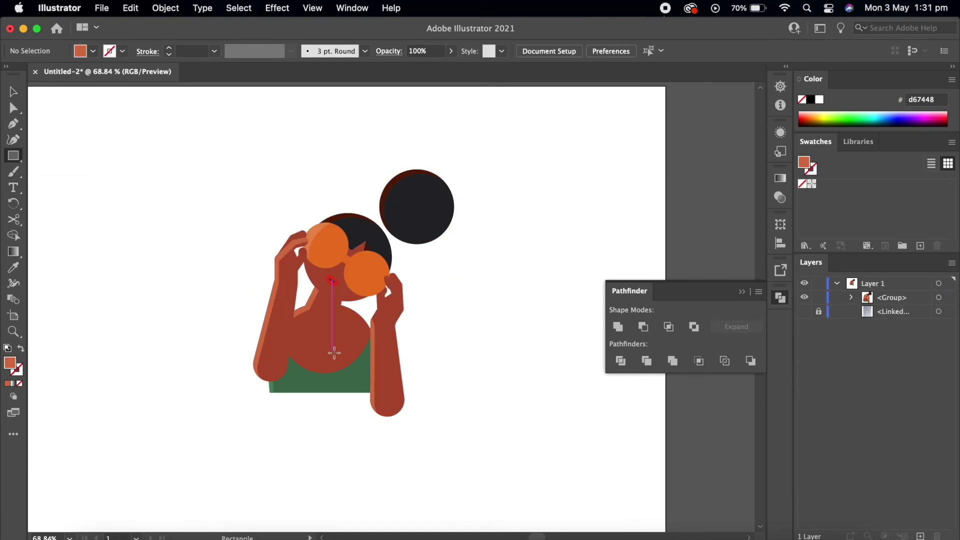
# - Draw a thin bar under the figure in the dark circle's colour, placed behind the group
pyautogui.moveTo(242, 396); pyautogui.dragTo(200, 396)
pyautogui.press('i')
pyautogui.click(422, 225)
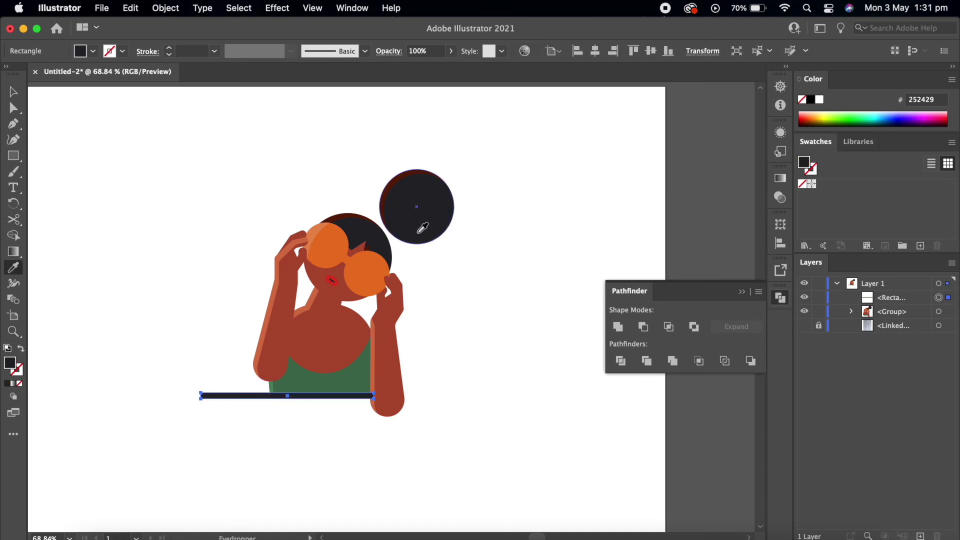
pyautogui.moveTo(865, 308); pyautogui.dragTo(865, 323)
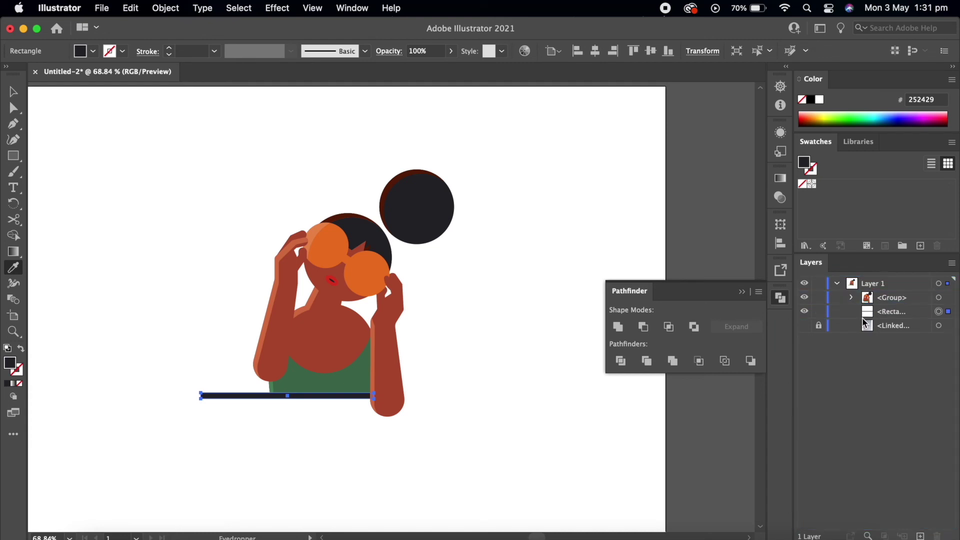
pyautogui.press('v')
pyautogui.click(546, 405)
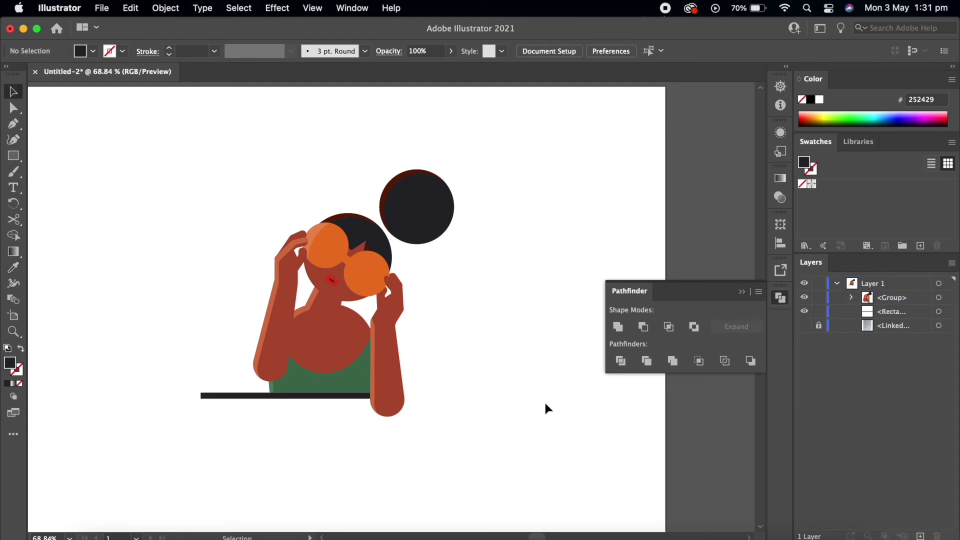
pyautogui.press('=')
pyautogui.hotkey('ctrl', '=')
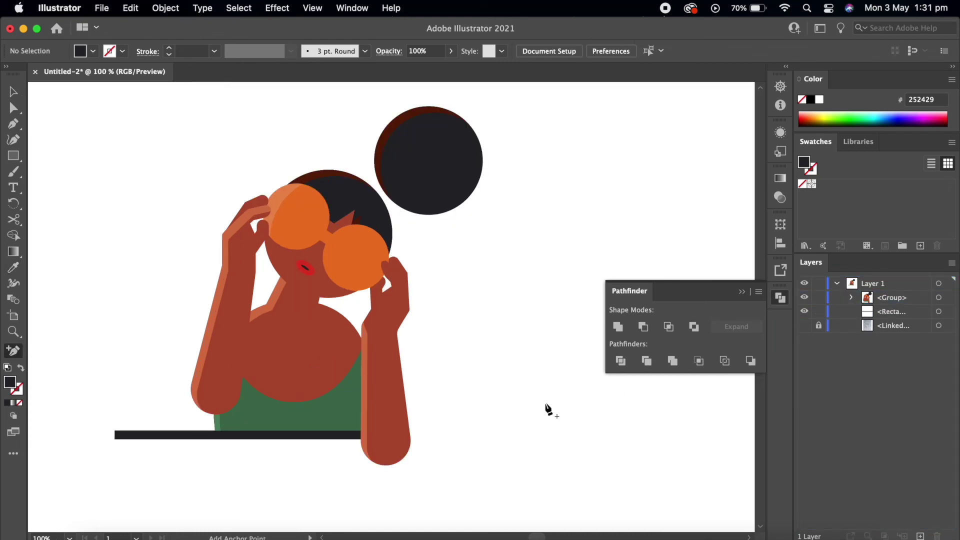
# - Trace a short vertical line at the neckline from the temporarily shown sketch
pyautogui.click(804, 326)
pyautogui.moveTo(887, 326); pyautogui.dragTo(887, 294)
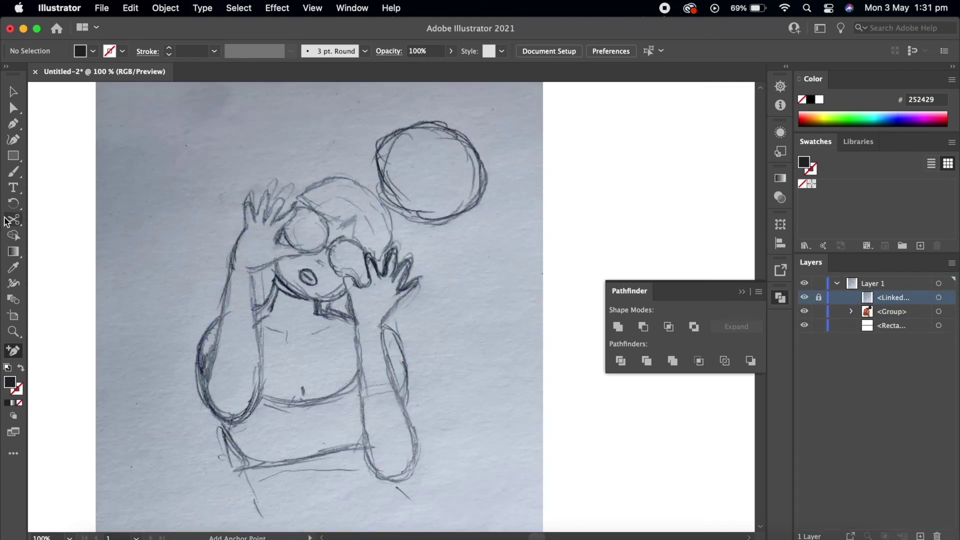
pyautogui.press('\\')
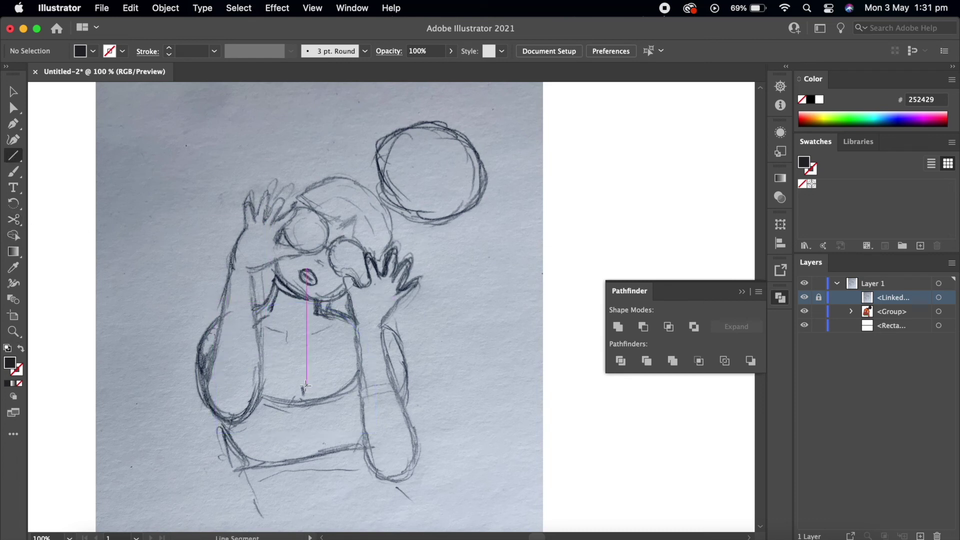
pyautogui.moveTo(303, 389); pyautogui.dragTo(303, 393)
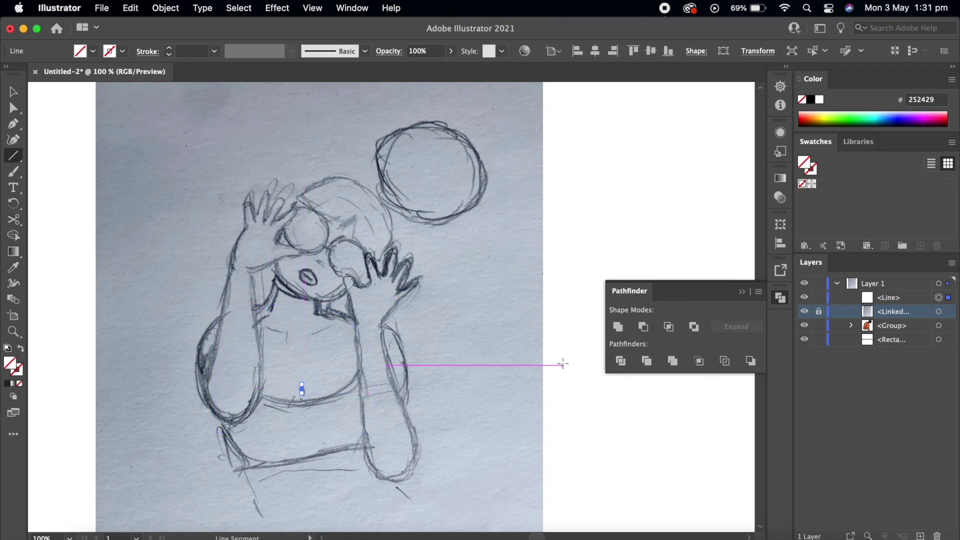
pyautogui.click(804, 311)
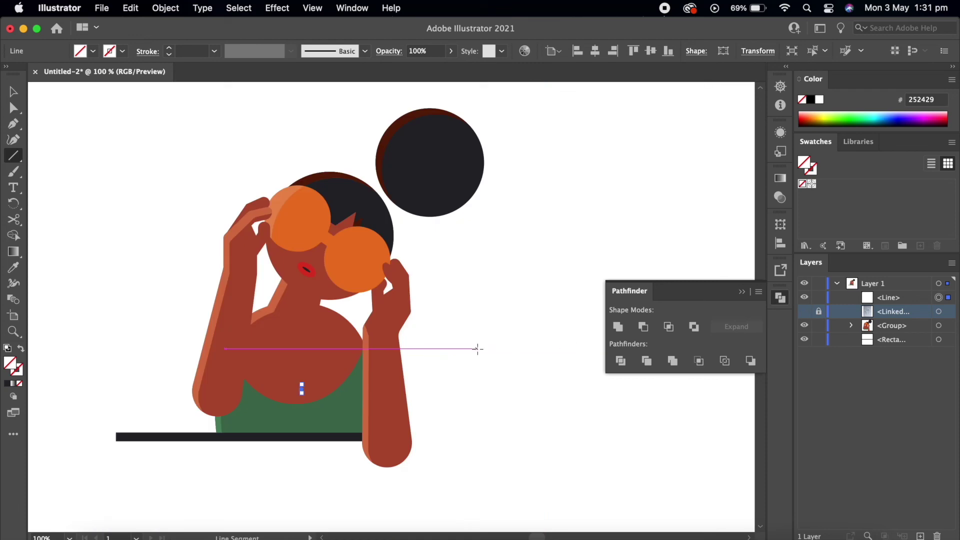
# - Give the neckline line a stroke in the dark circle's colour
pyautogui.press('i')
pyautogui.click(421, 166)
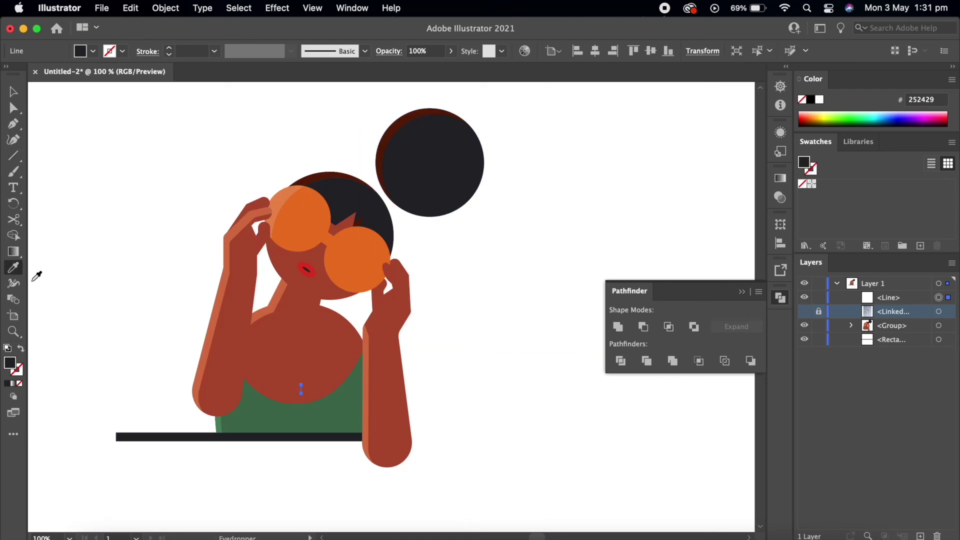
pyautogui.click(21, 351)
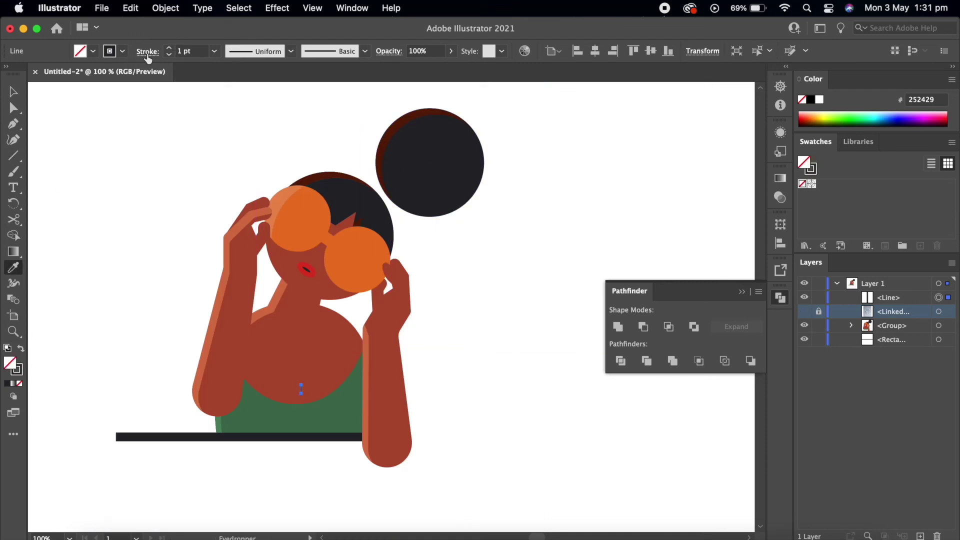
pyautogui.click(147, 52)
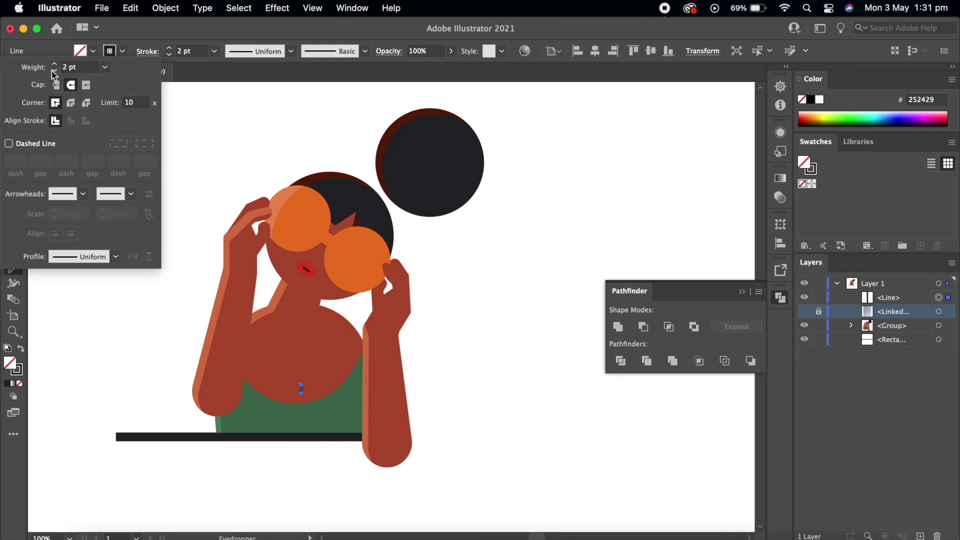
# - Drag the short chest line's anchor down so it sits at the torso neckline
pyautogui.press('a')
pyautogui.scroll(2, 349, 281)
pyautogui.scroll(3, 397, 328)
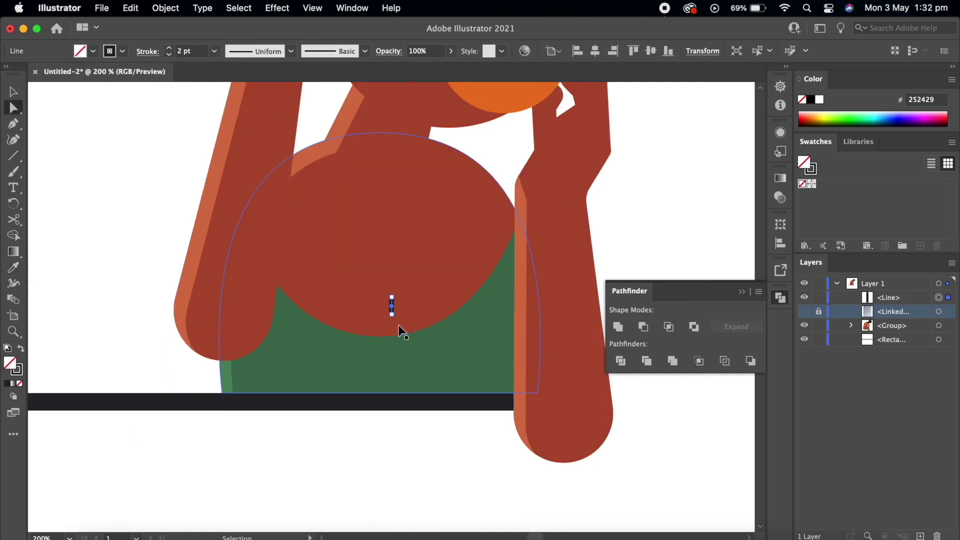
pyautogui.scroll(3, 400, 330)
pyautogui.moveTo(391, 322)
pyautogui.mouseDown()
pyautogui.moveTo(391, 336)
pyautogui.moveTo(392, 307)
pyautogui.mouseUp()
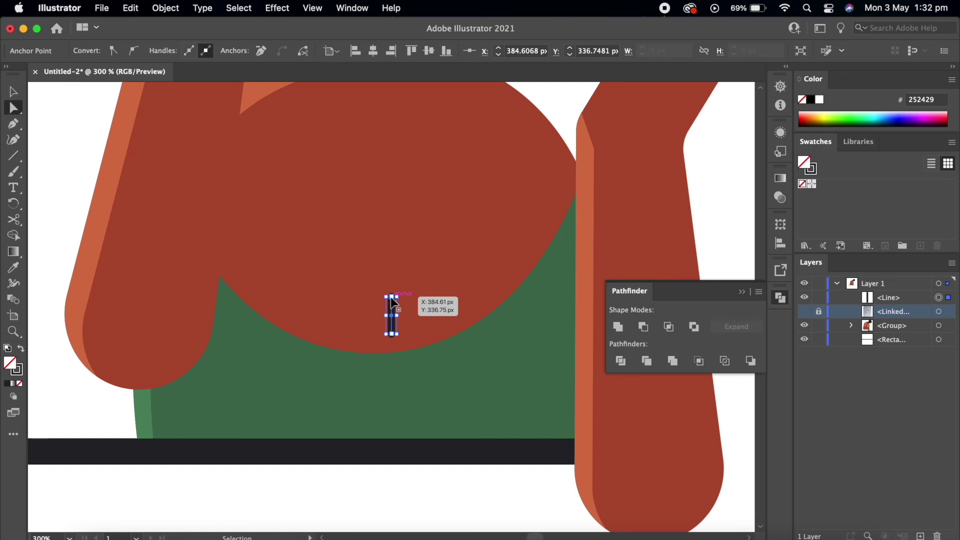
pyautogui.scroll(-3, 392, 302)
pyautogui.scroll(-2, 391, 300)
# - Select the torso and chest line together, then clear the selection
pyautogui.click(419, 301)
pyautogui.press('v')
pyautogui.keyDown('shift'); pyautogui.click(392, 318); pyautogui.keyUp('shift')
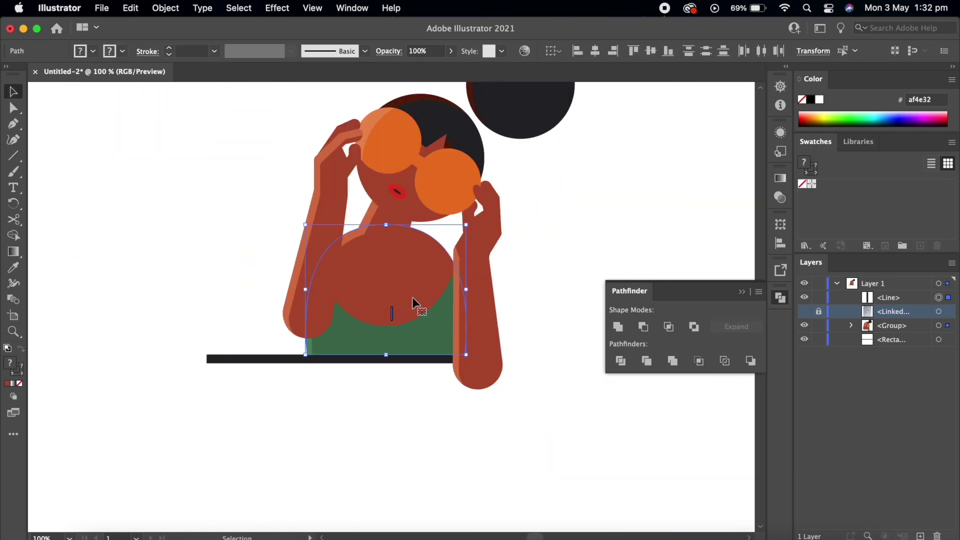
pyautogui.click(610, 129)
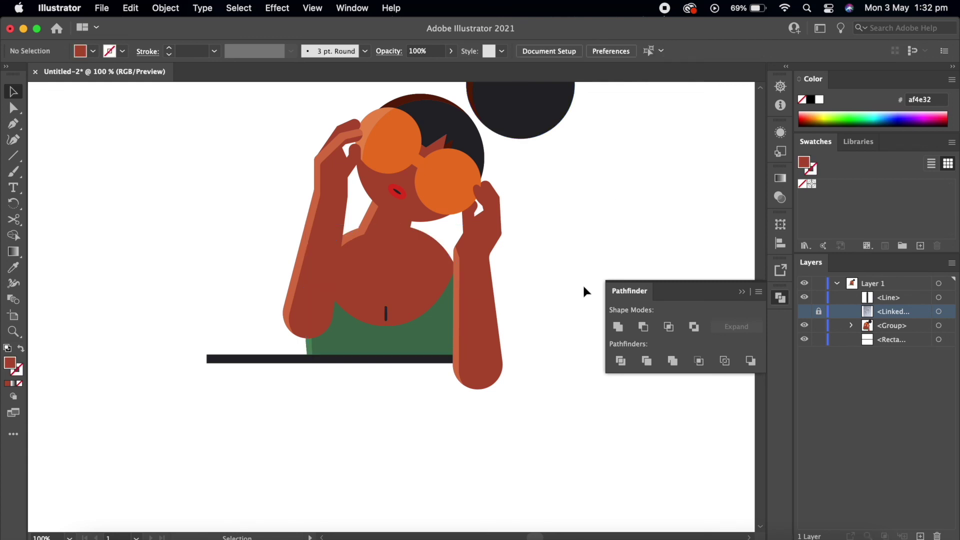
pyautogui.scroll(-1, 595, 253)
pyautogui.scroll(-3, 581, 280)
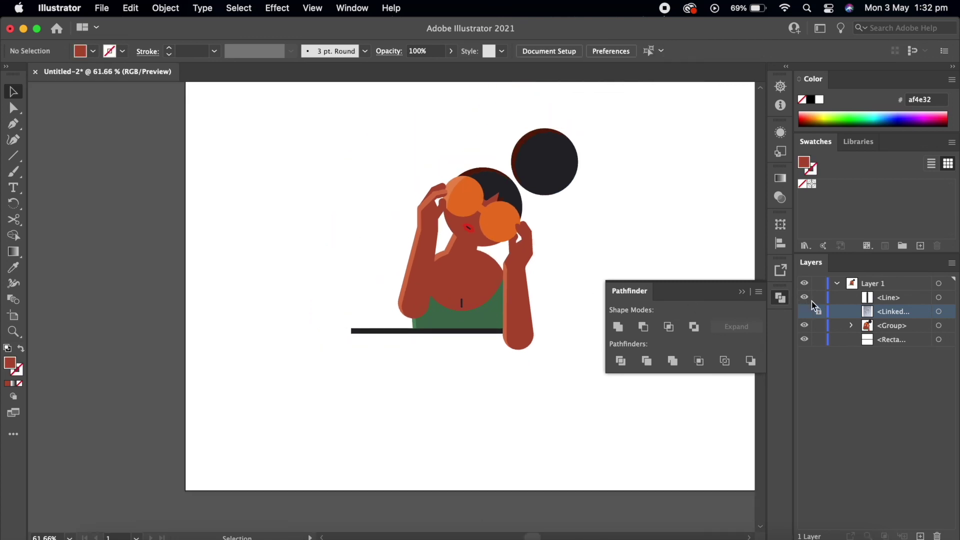
pyautogui.scroll(-1, 637, 423)
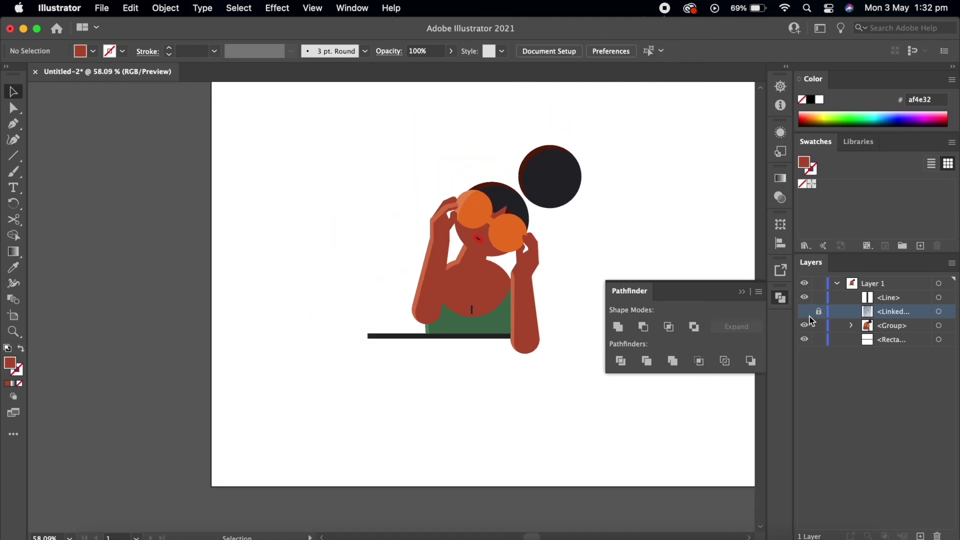
# - Marquee-select every part of the illustration and group it into one object
pyautogui.click(780, 299)
pyautogui.hscroll(3, 654, 346)
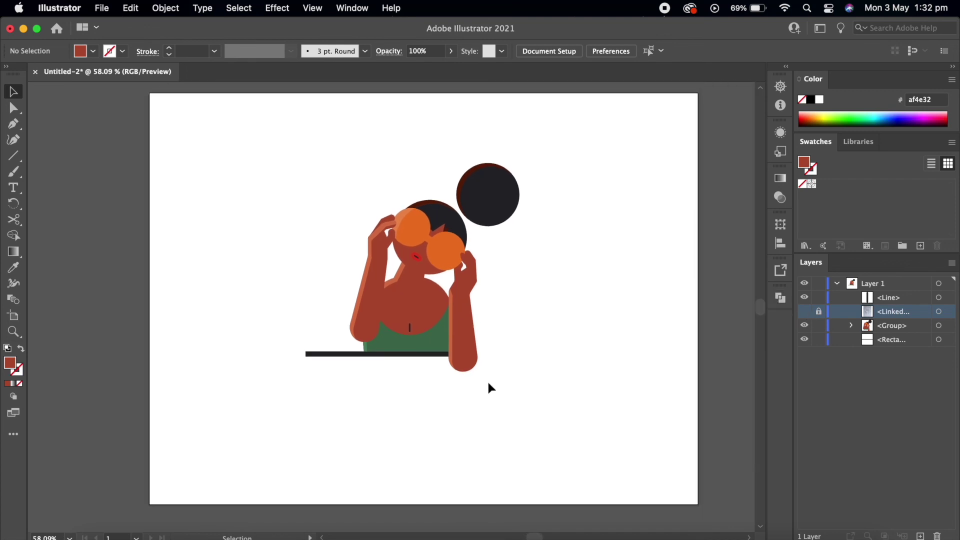
pyautogui.moveTo(522, 385); pyautogui.dragTo(329, 157)
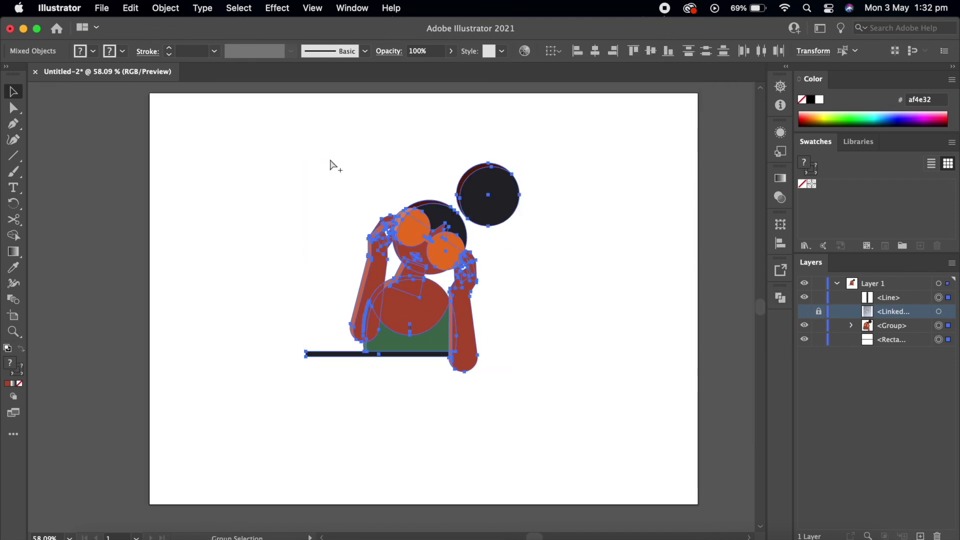
pyautogui.press('super+g')
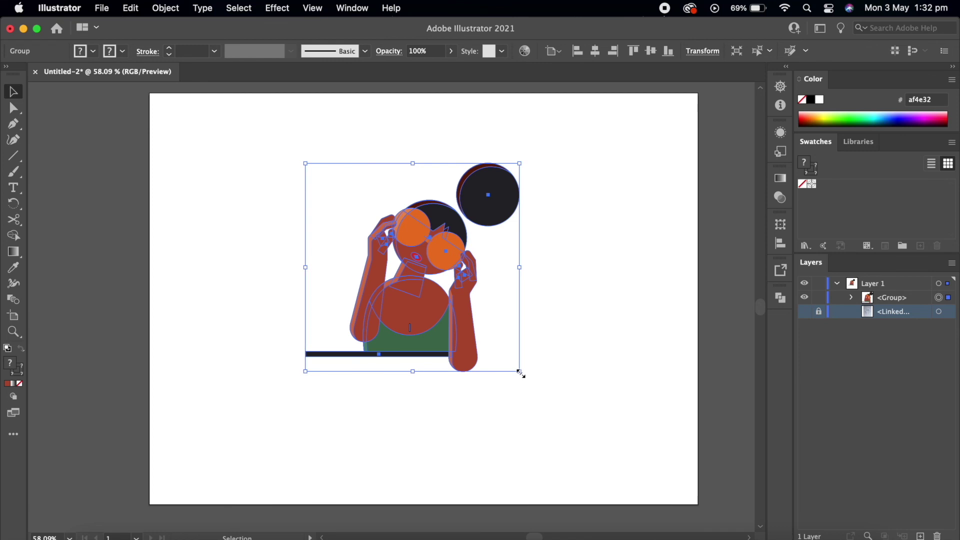
# - Enlarge the grouped illustration and centre it horizontally and vertically on the artboard
pyautogui.moveTo(520, 373); pyautogui.dragTo(548, 402)
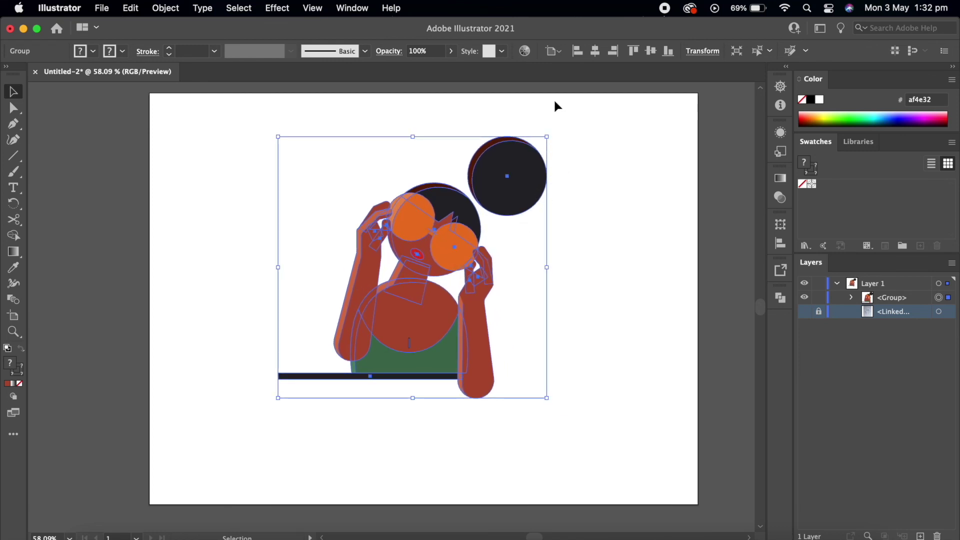
pyautogui.click(595, 50)
pyautogui.click(651, 50)
pyautogui.click(638, 216)
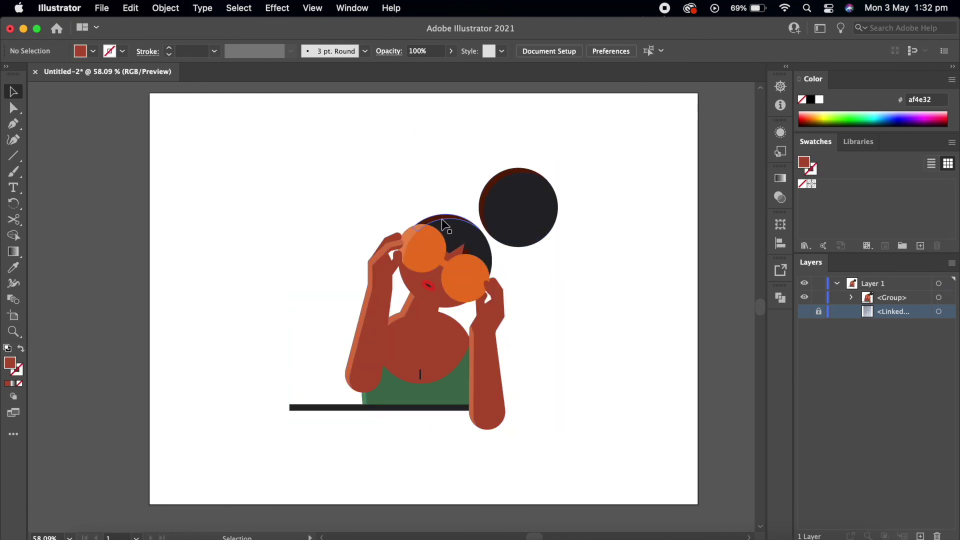
pyautogui.click(14, 156)
pyautogui.click(75, 155)
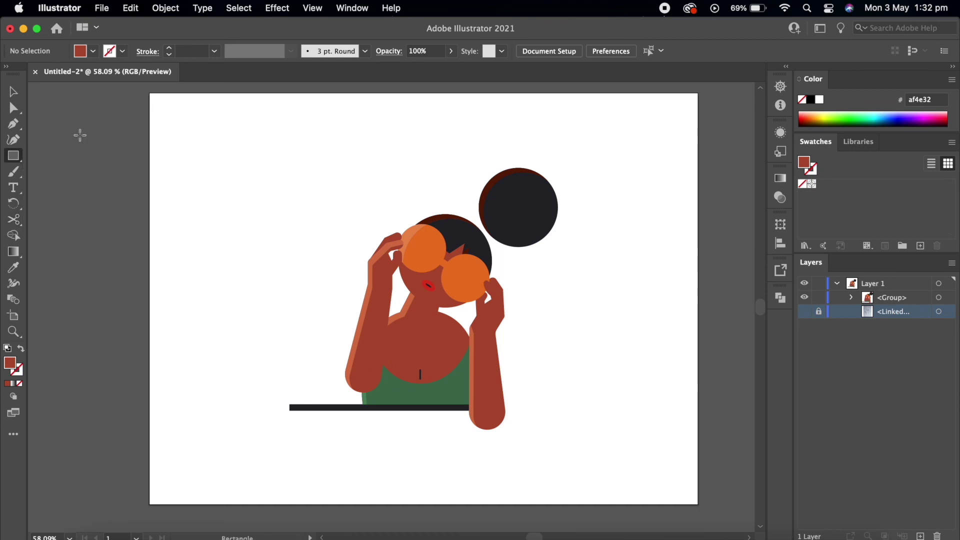
# - Add an artboard-sized rectangle behind the illustration with coral fill #ea875c
pyautogui.moveTo(149, 93); pyautogui.dragTo(698, 504)
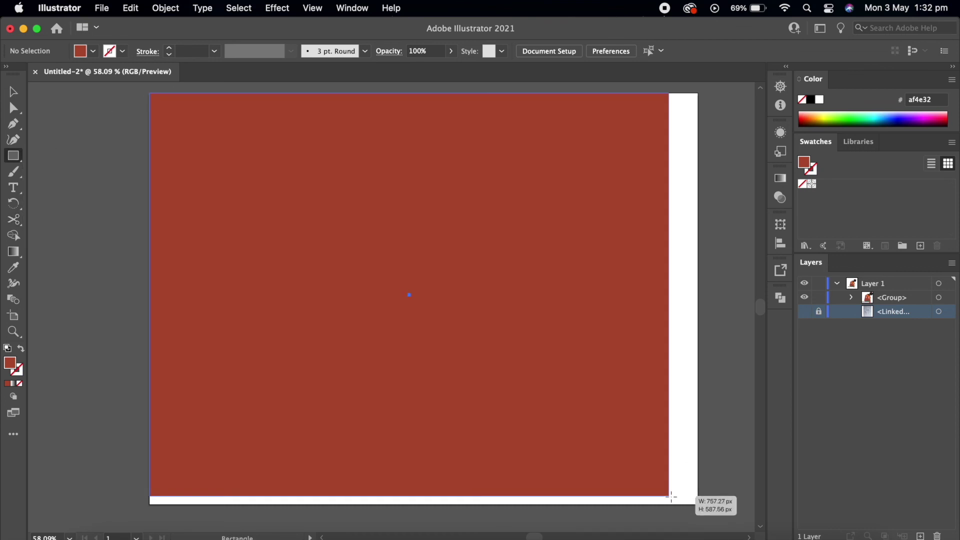
pyautogui.hotkey('ctrl', 'shift', '[')
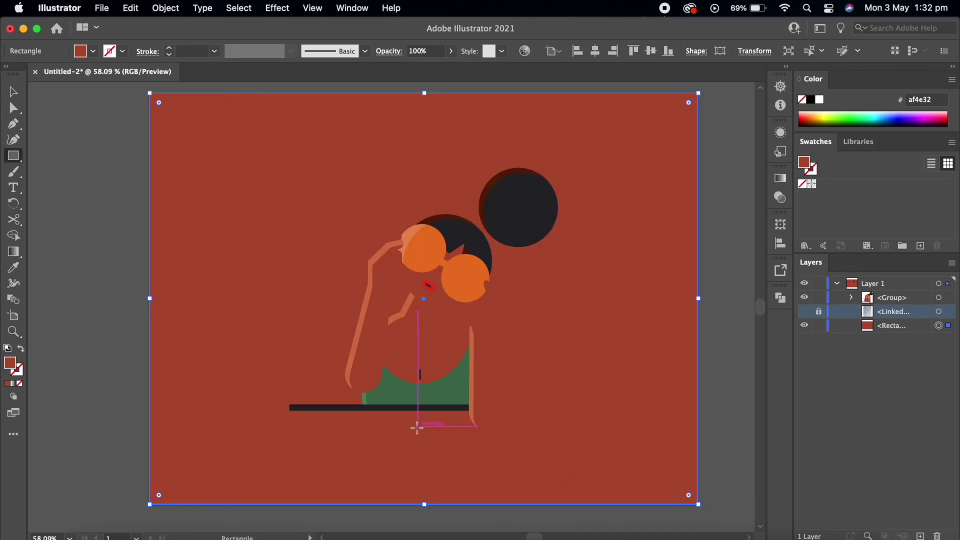
pyautogui.doubleClick(10, 363)
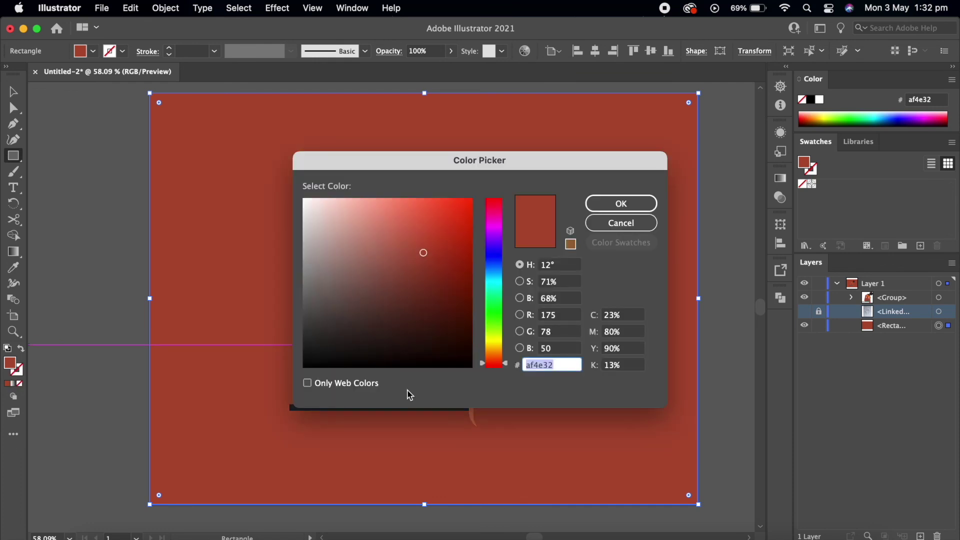
pyautogui.write('ea875')
pyautogui.write('c')
pyautogui.press('Return')
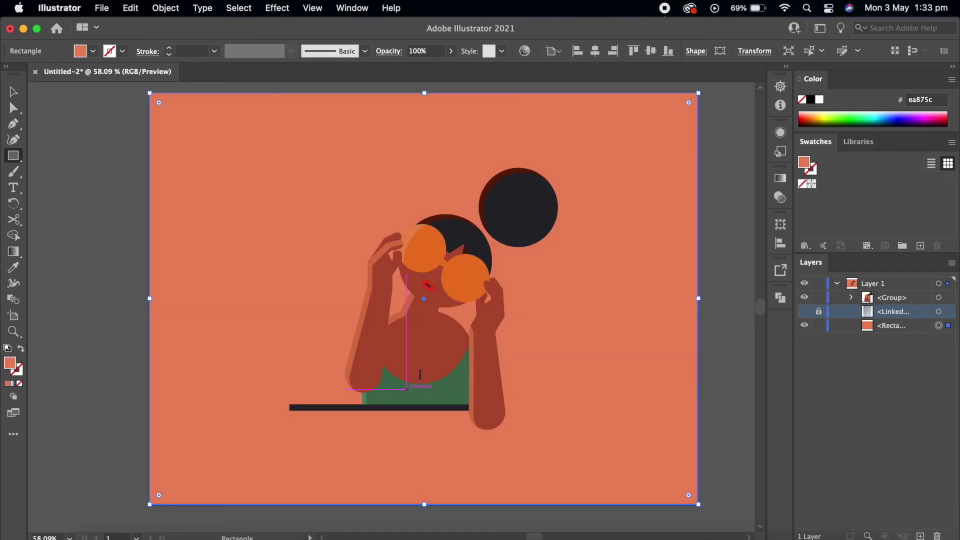
pyautogui.click(13, 92)
pyautogui.click(83, 187)
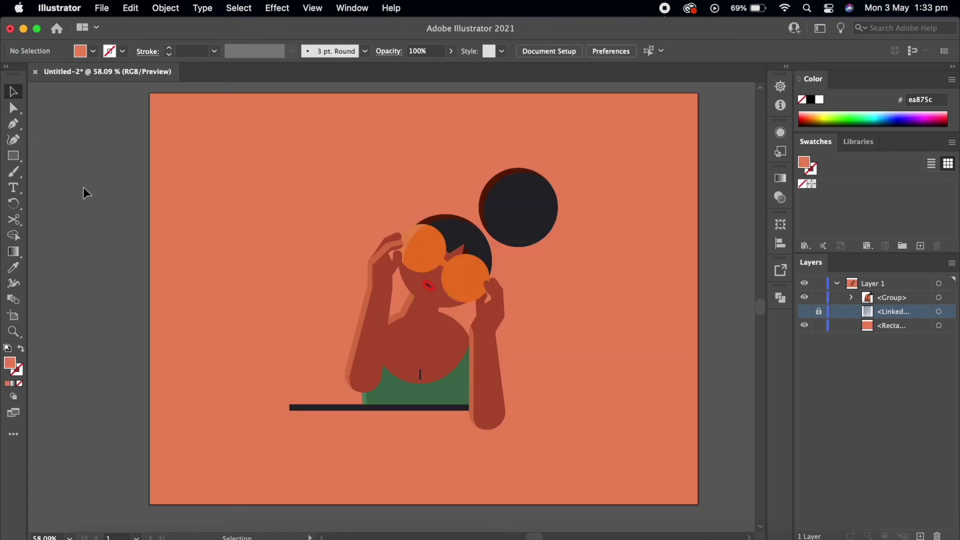
# - Export the artwork as a PNG named 'girl'
pyautogui.click(101, 8)
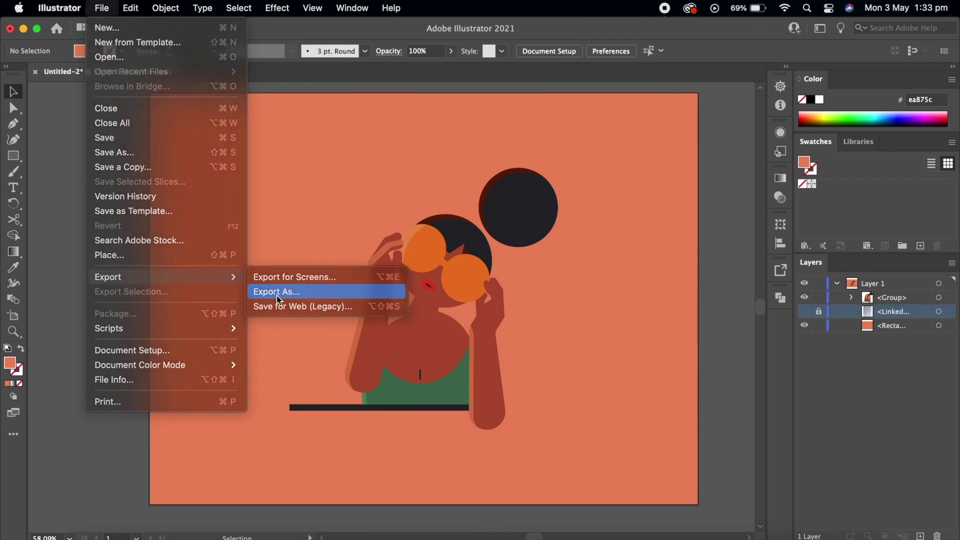
pyautogui.moveTo(107, 277)
pyautogui.click(277, 295)
pyautogui.write('girl')
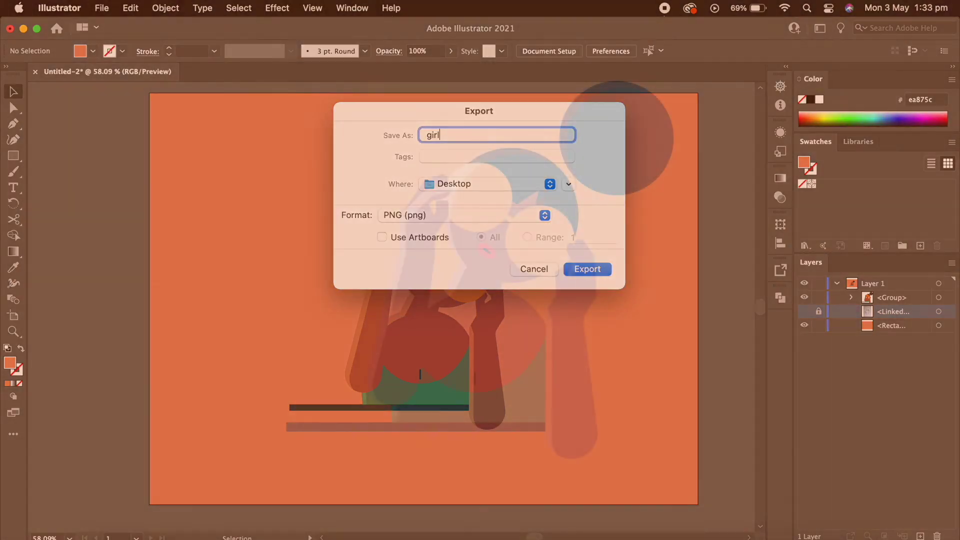